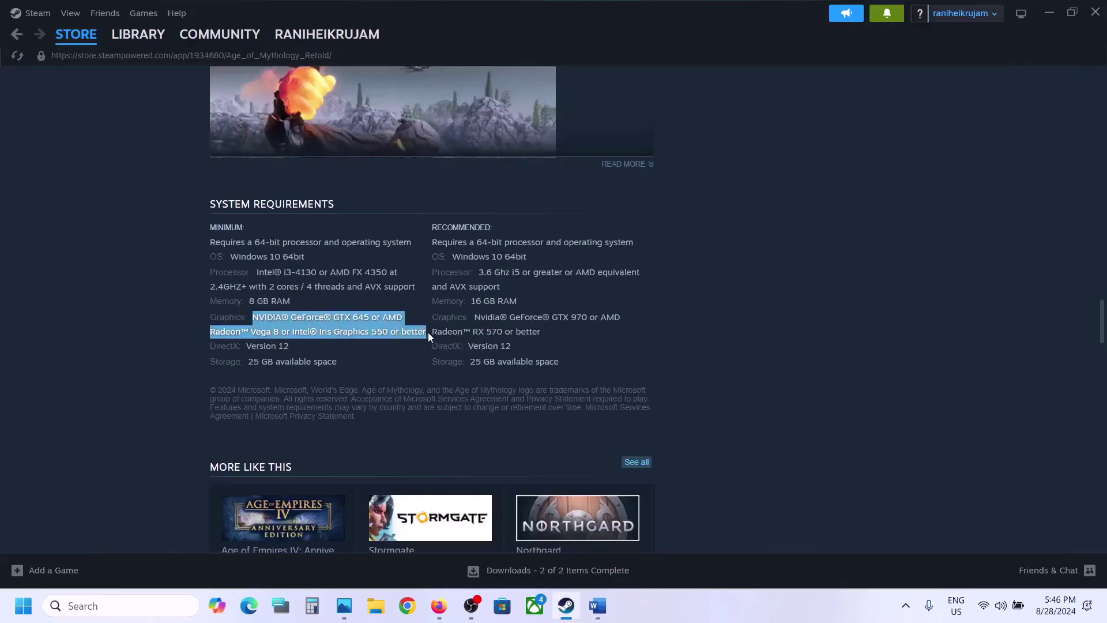
Switch to the Word document and highlight "Restart Steam" in Step 1
left_click(594, 603)
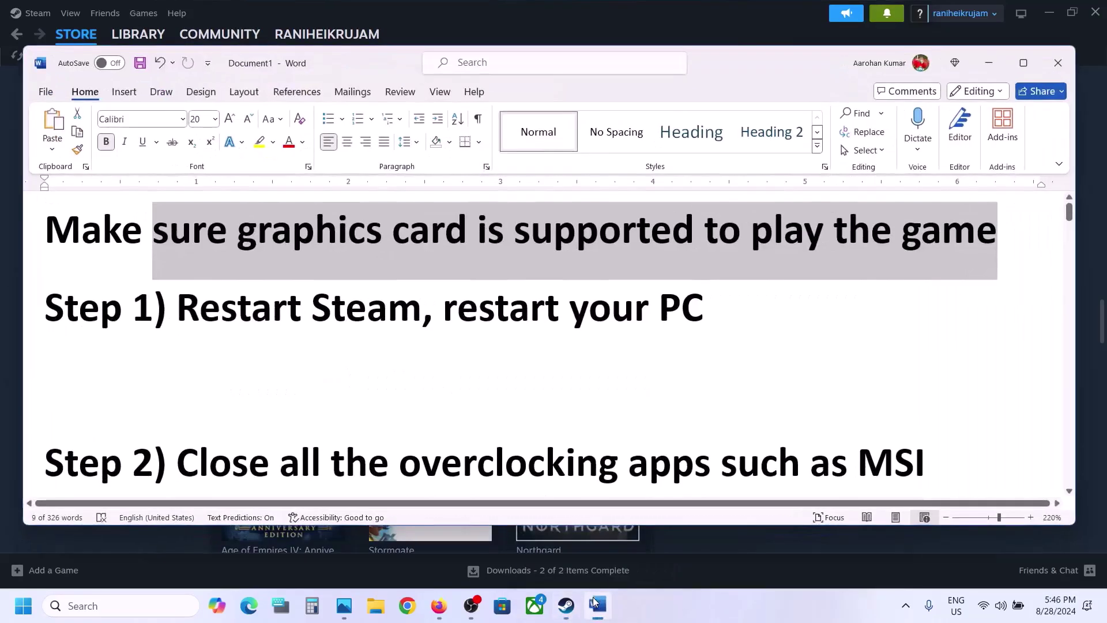
left_click_drag(179, 306, 413, 313)
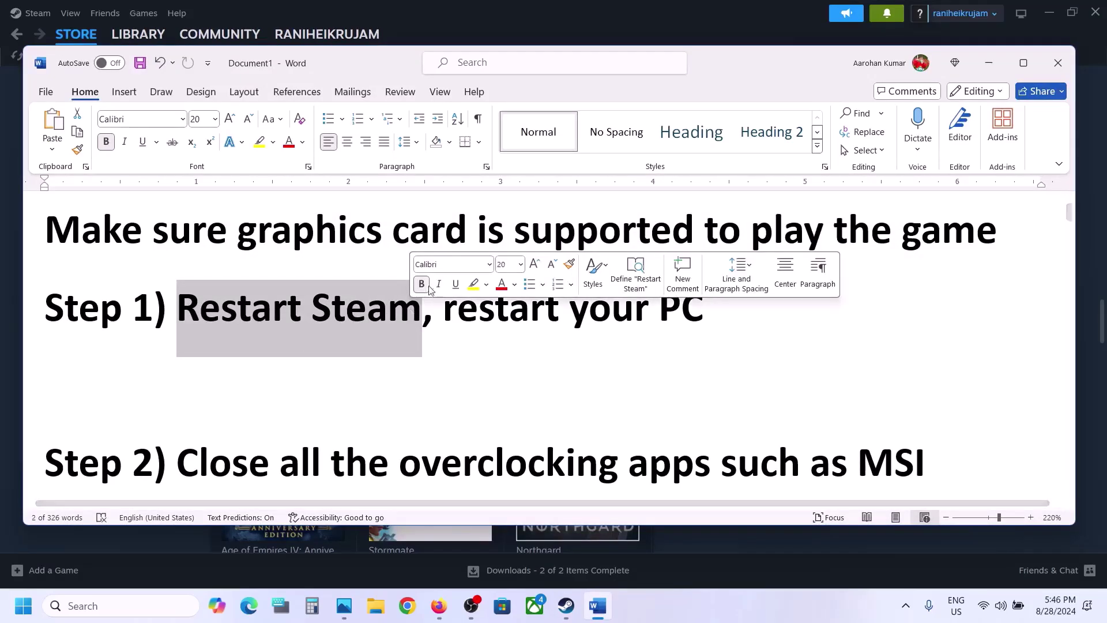
Switch to Steam, look at its Exit option without exiting, and show the library page of Age of Mythology: Retold
left_click(341, 15)
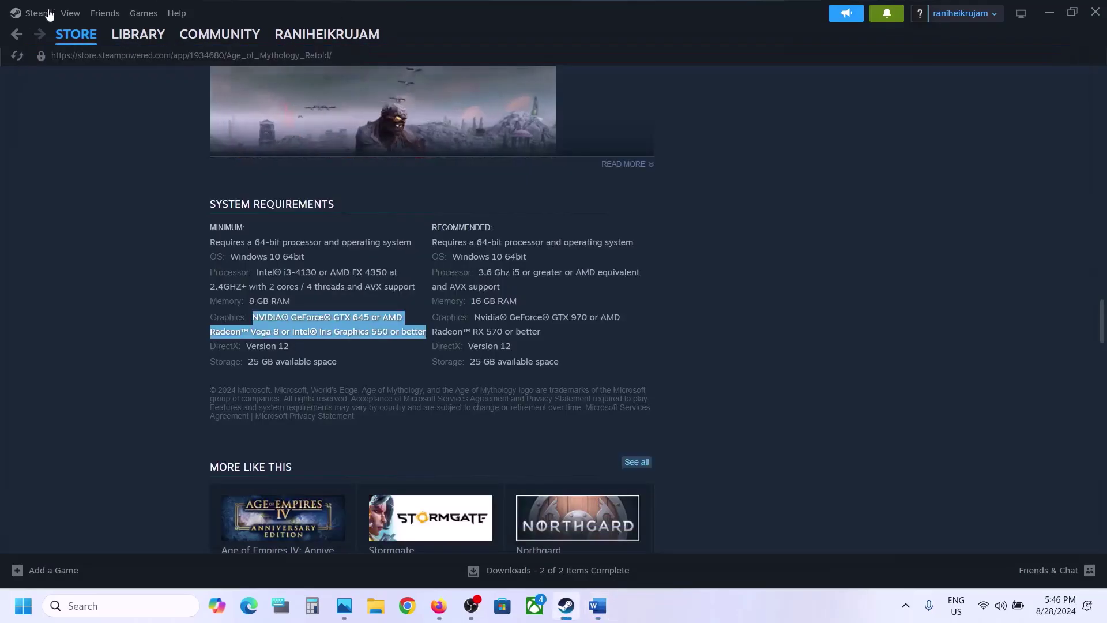
left_click(33, 13)
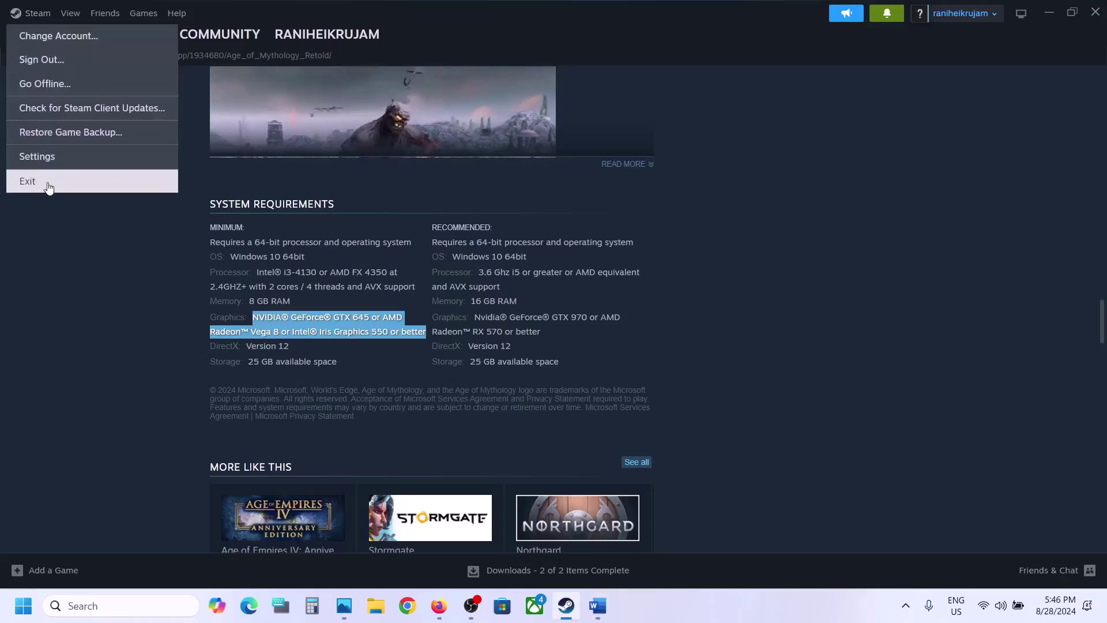
left_click(188, 186)
left_click(125, 34)
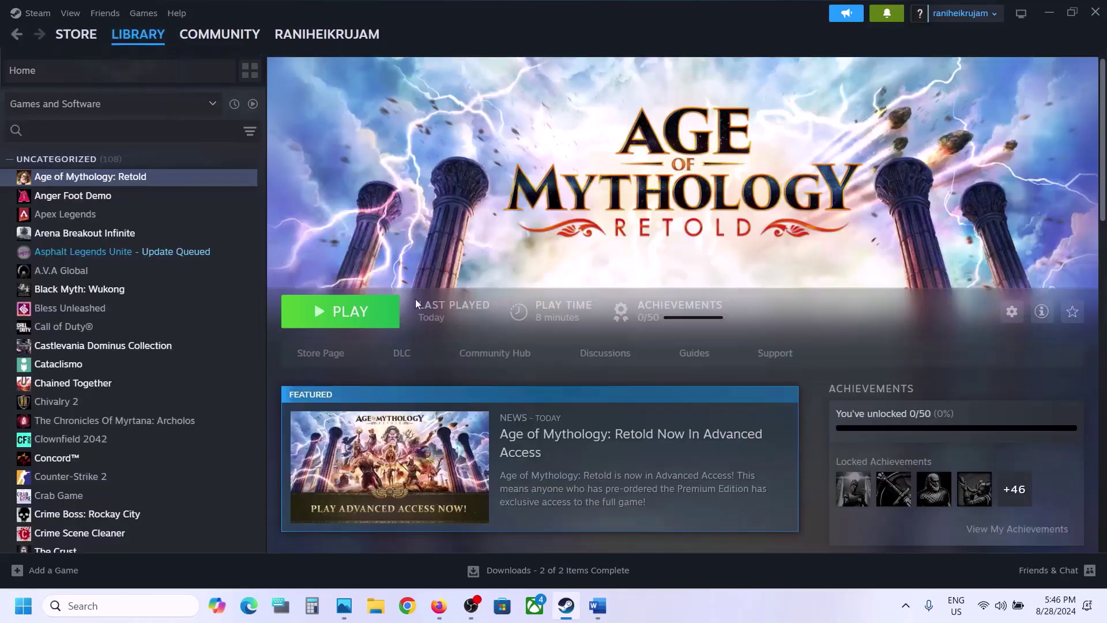
Highlight "restart your PC" in the Word document and look at the Windows power options containing Restart, without choosing one
left_click(597, 606)
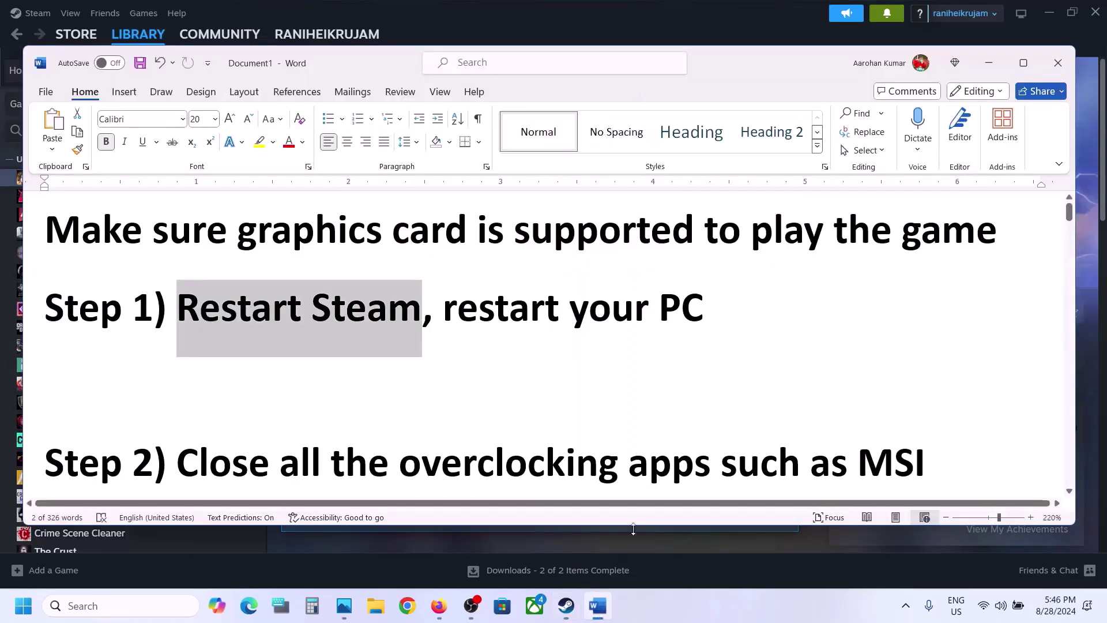
left_click_drag(444, 315, 704, 314)
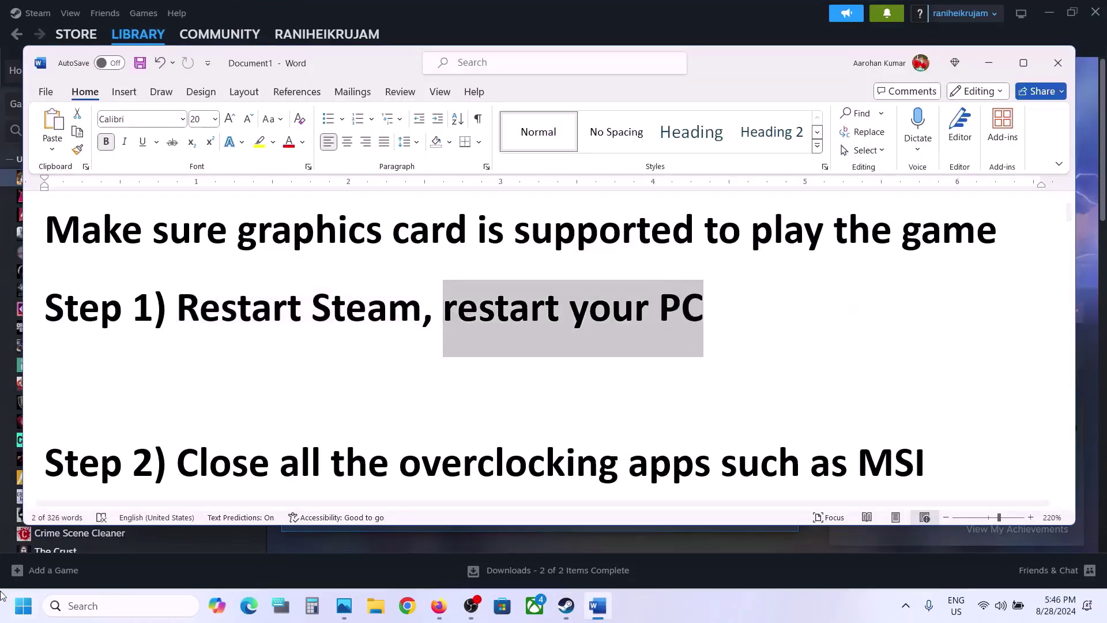
left_click(23, 605)
left_click(420, 556)
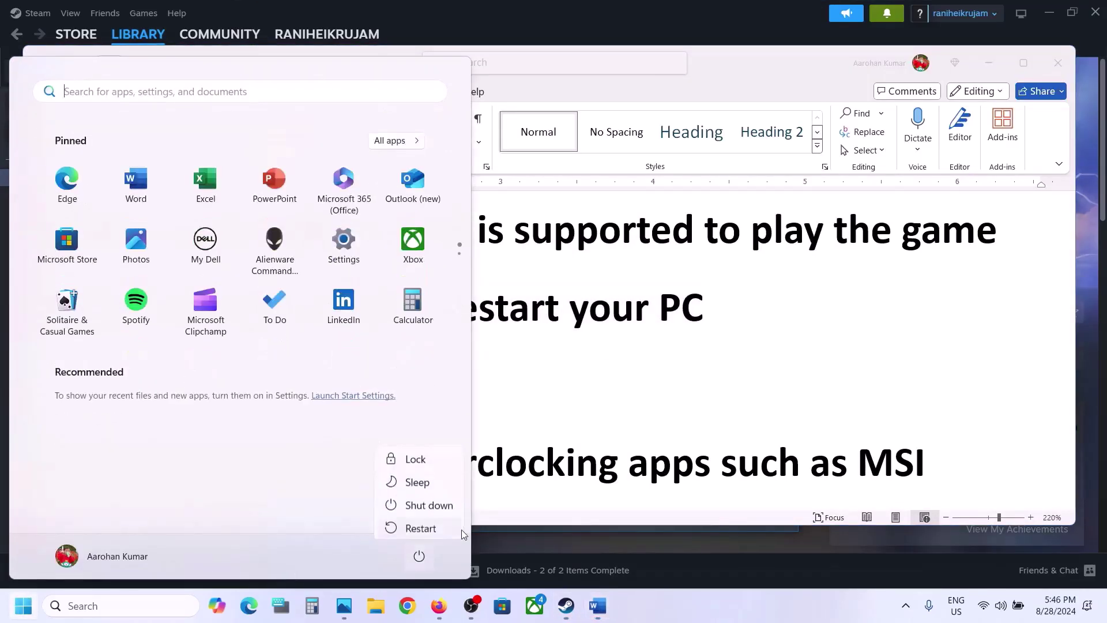
left_click(626, 403)
left_click(625, 404)
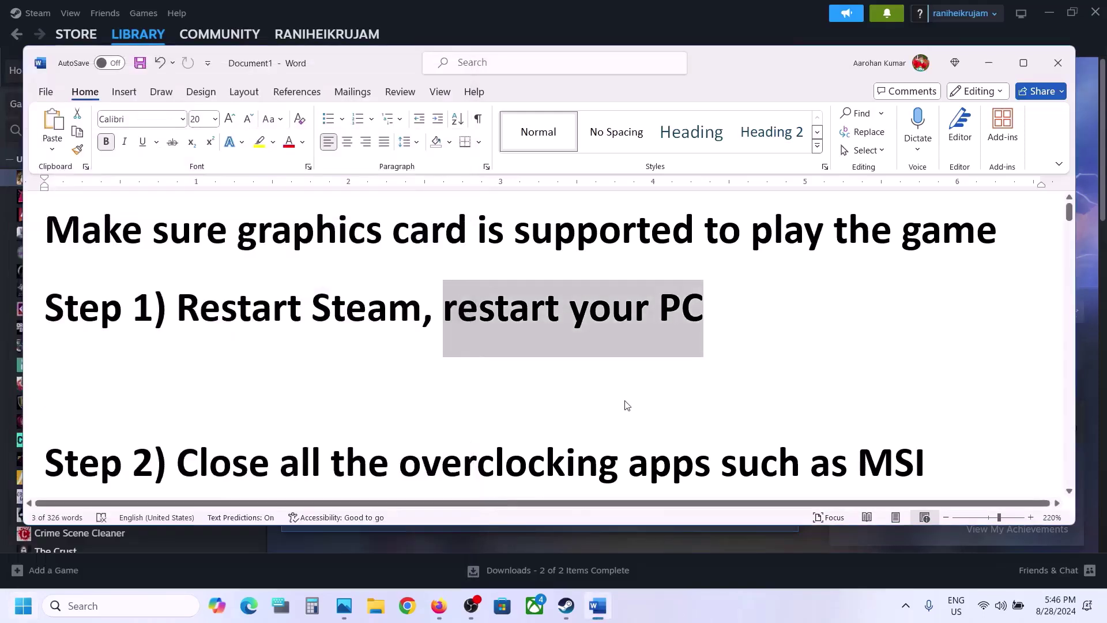
Highlight Step 2 on closing overclocking apps in the Word document and check the hidden system tray icons for such apps
scroll(626, 402, "down", 2)
scroll(625, 401, "down", 1)
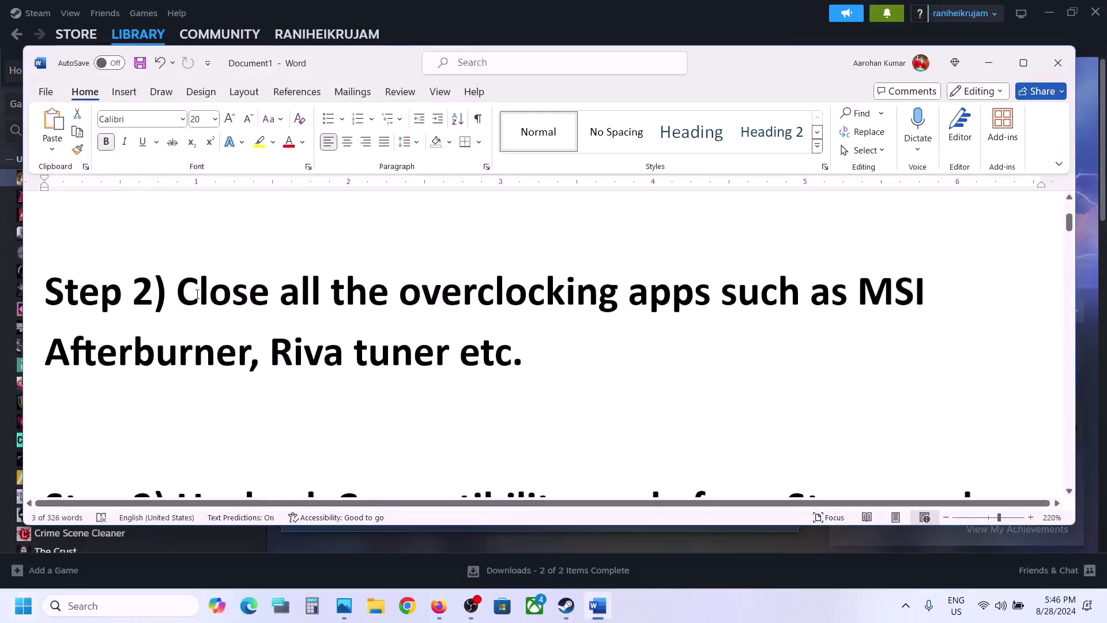
left_click_drag(179, 292, 440, 352)
left_click(274, 357)
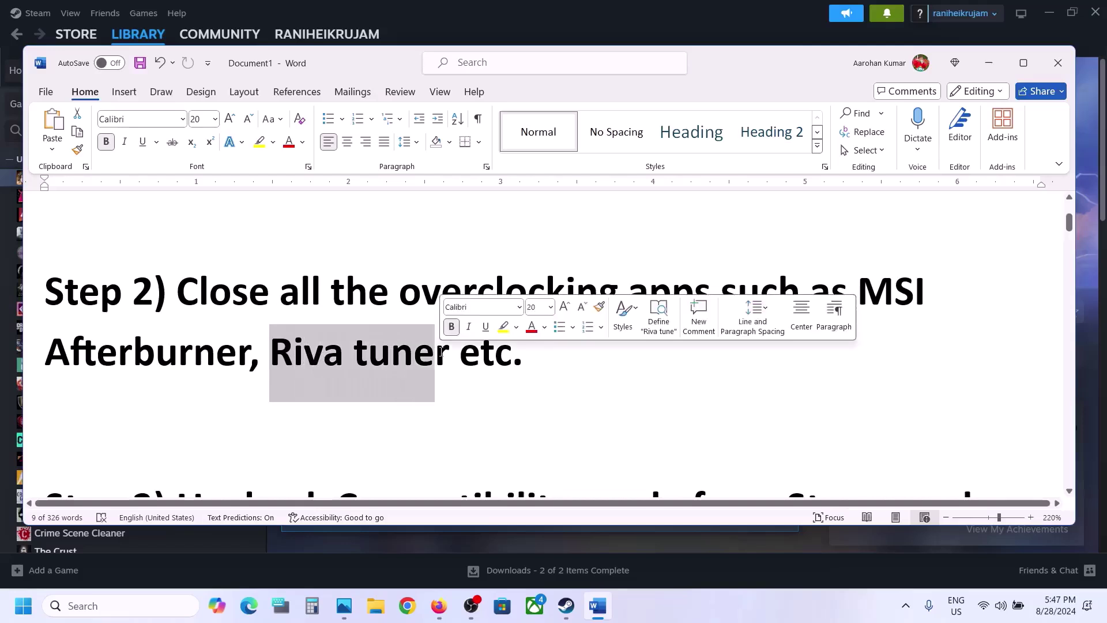
left_click(905, 605)
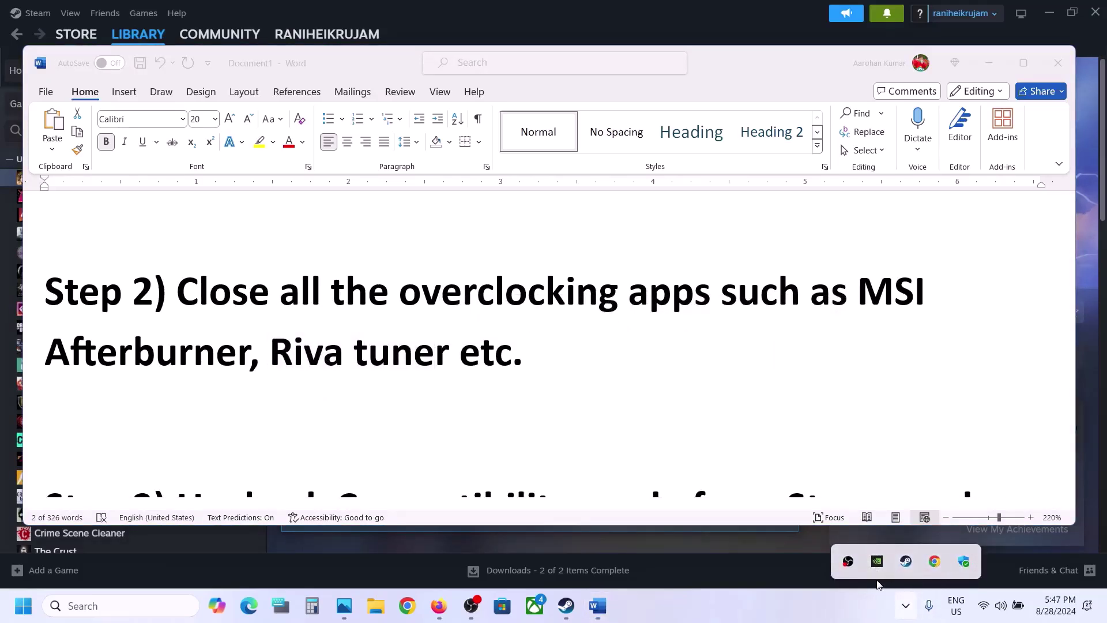
left_click(850, 614)
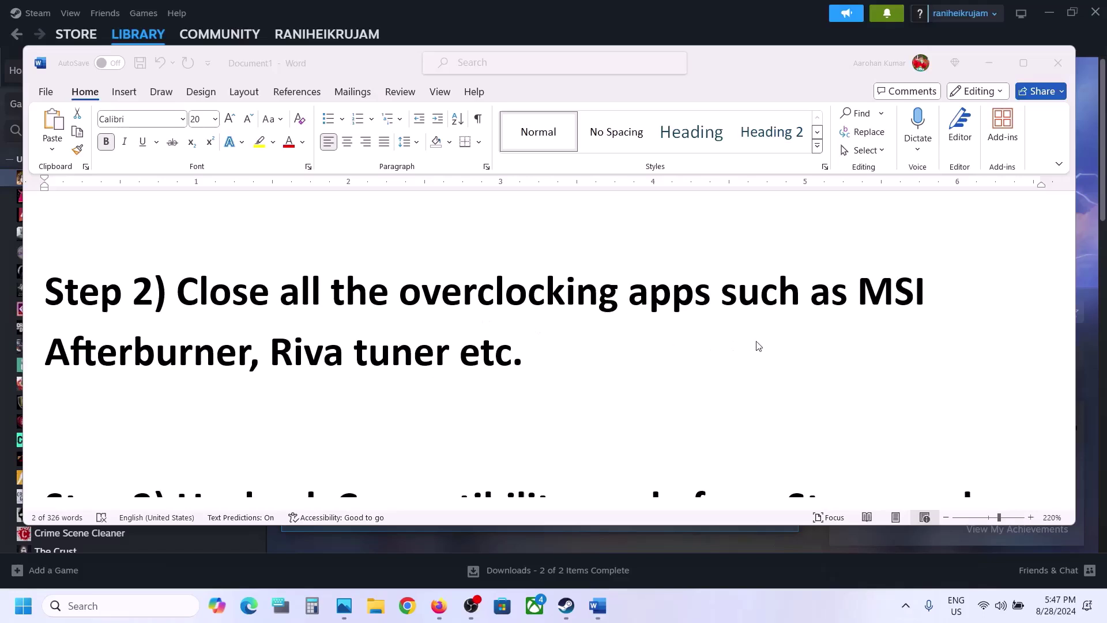
Read Step 3 on unchecking compatibility mode in the Word document and look at the Exit option in Steam
scroll(473, 364, "down", 3)
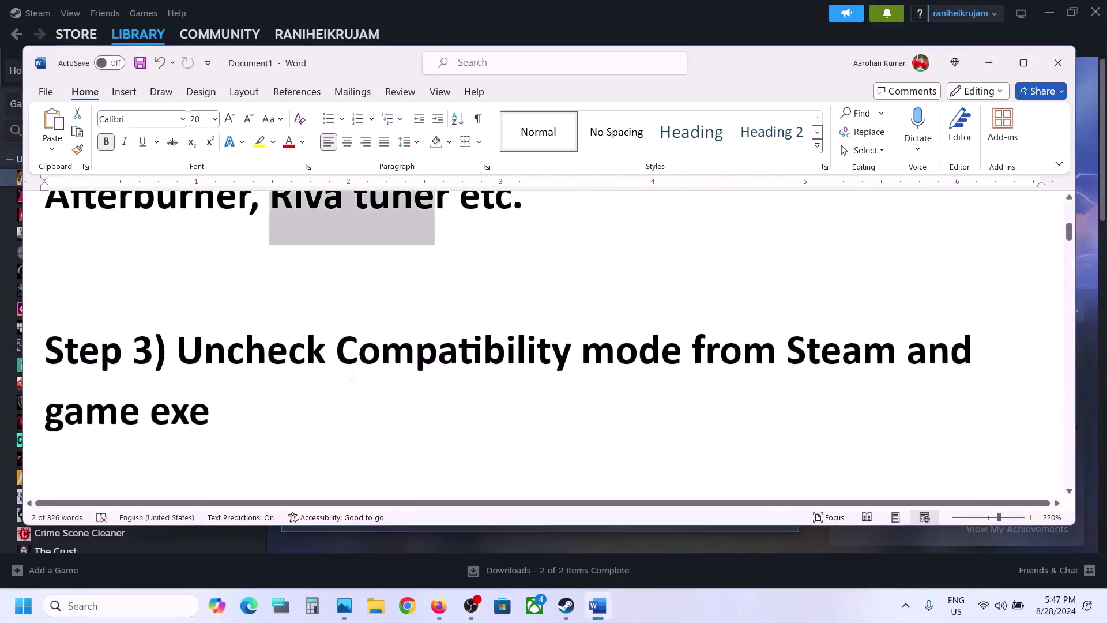
left_click(542, 23)
left_click(35, 14)
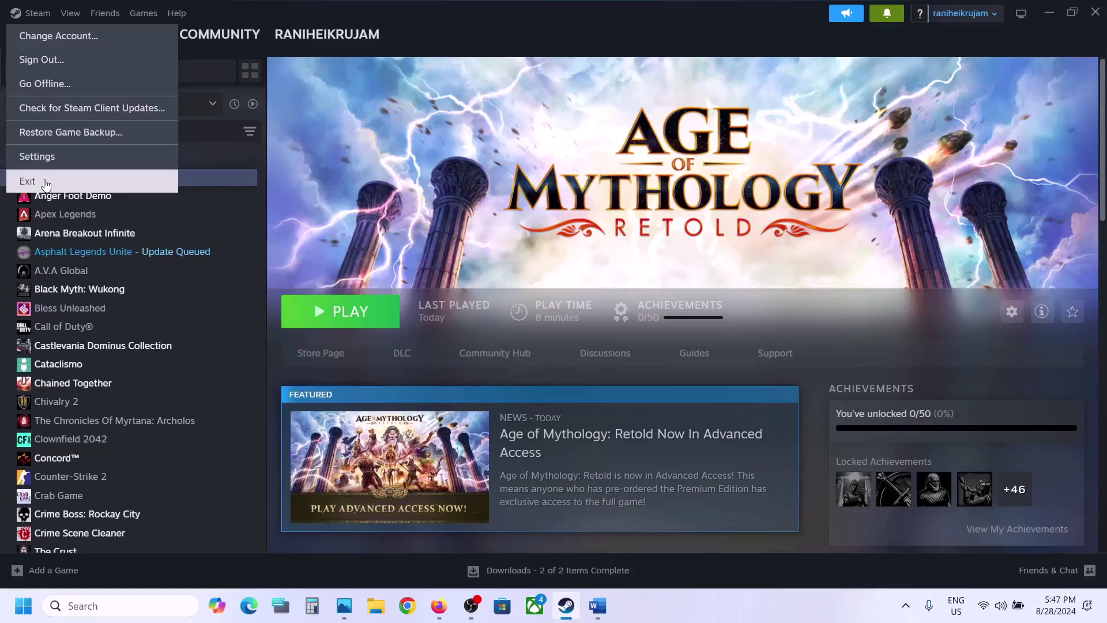
Search Windows for "steam" and follow the Steam shortcut's file location to the folder containing the steam application
left_click(109, 605)
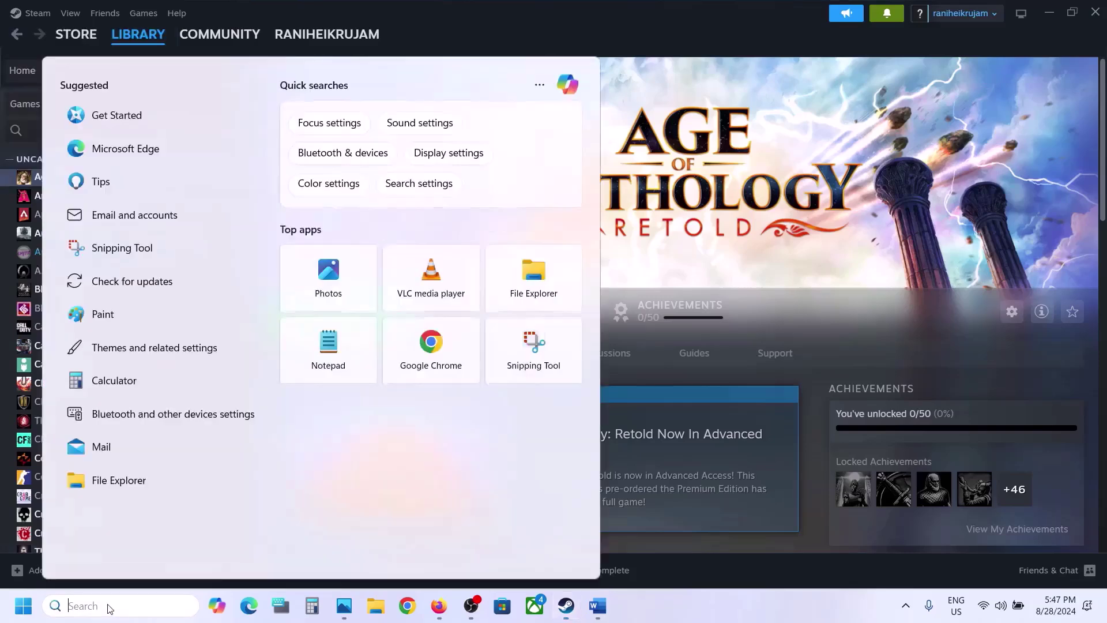
type("steam")
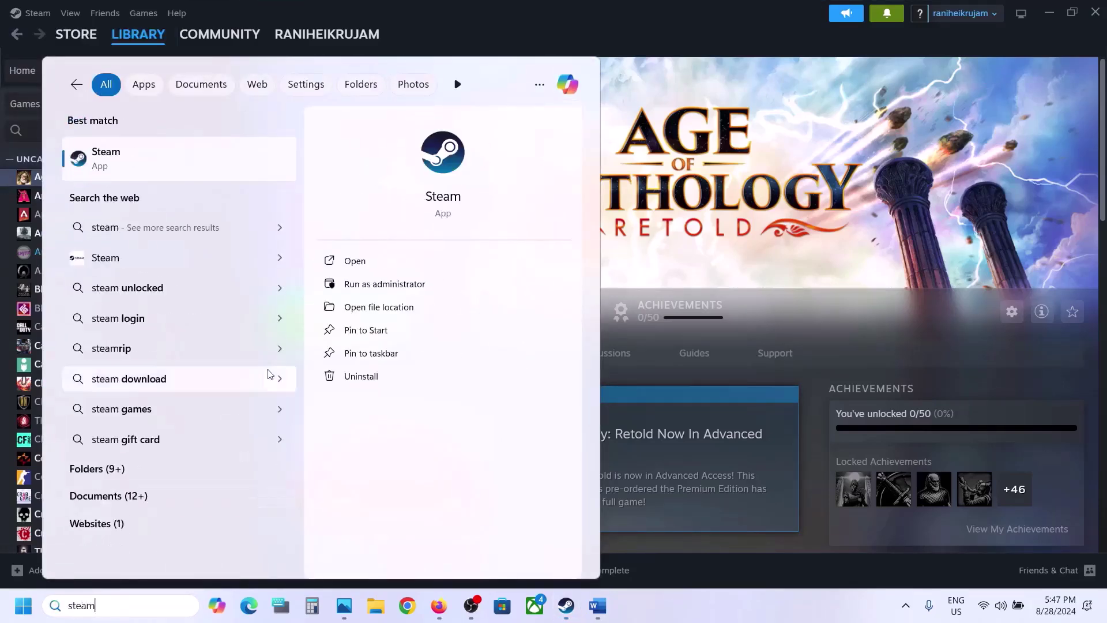
right_click(137, 167)
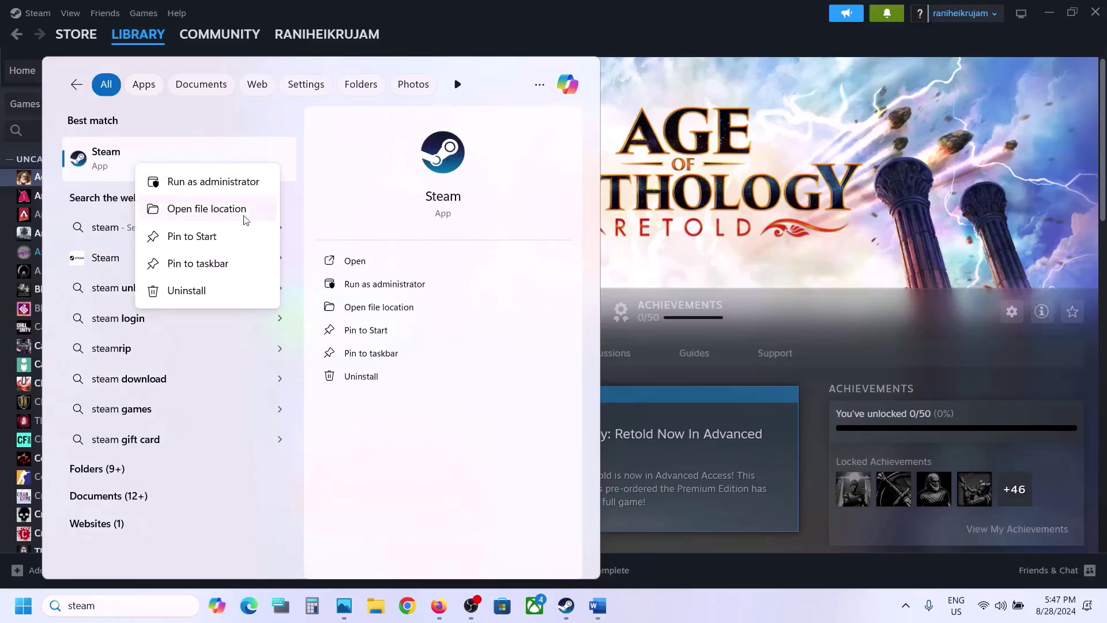
left_click(208, 214)
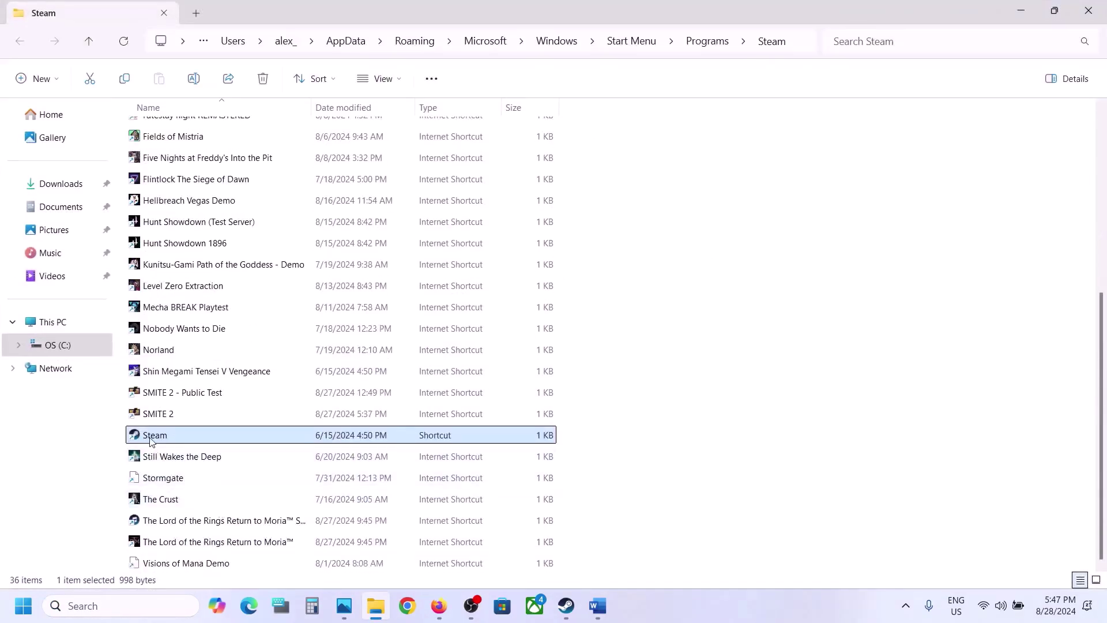
right_click(151, 440)
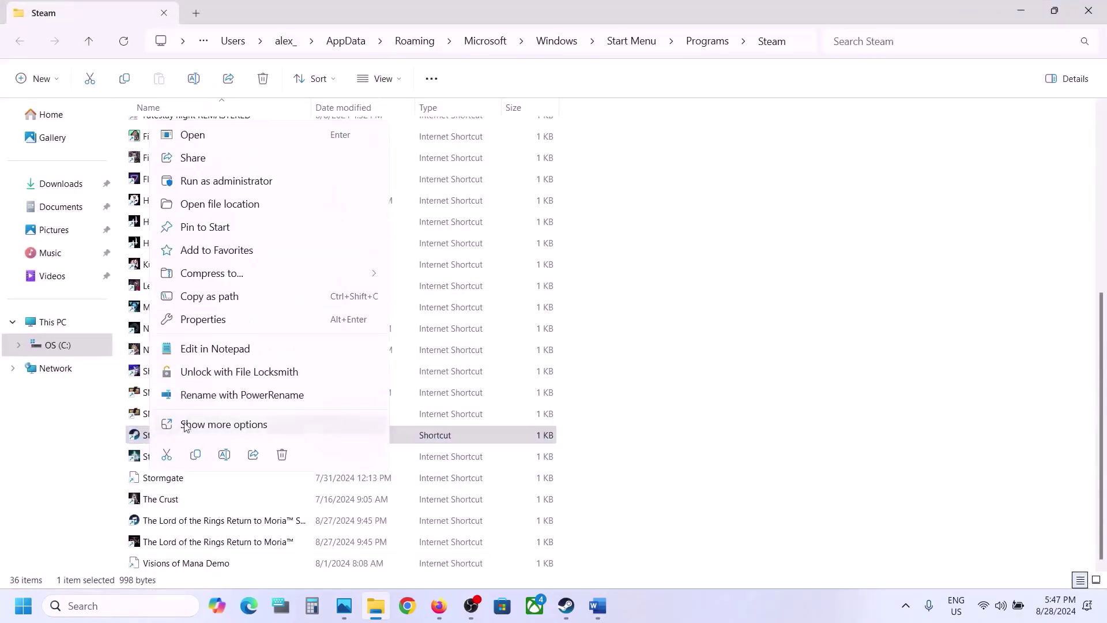
left_click(227, 207)
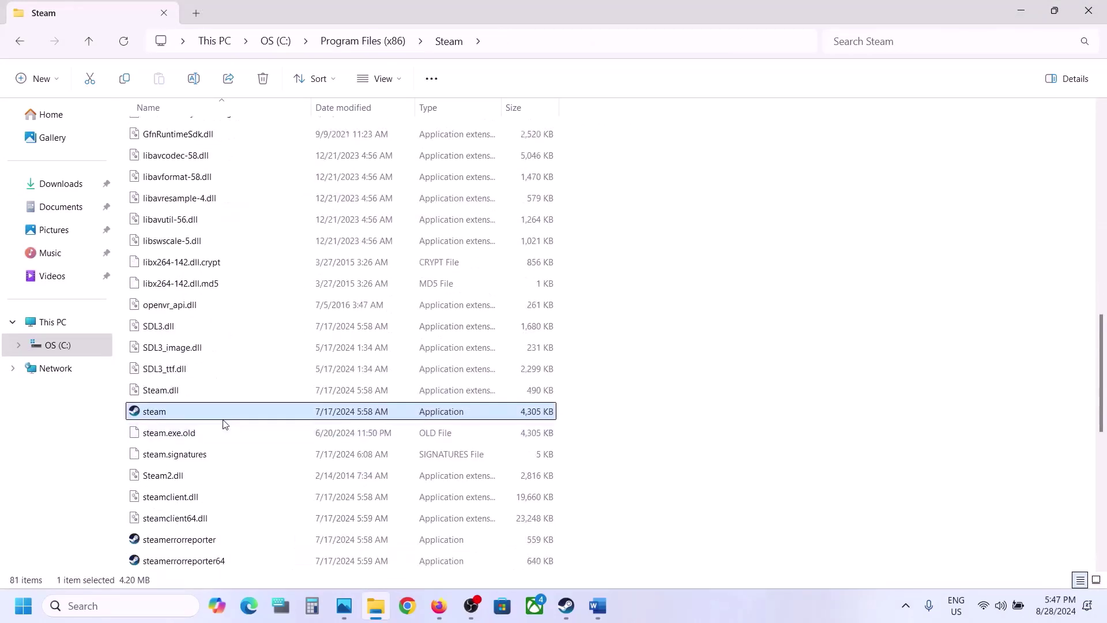
Open the steam application's compatibility properties and confirm them with compatibility mode unchecked
right_click(161, 407)
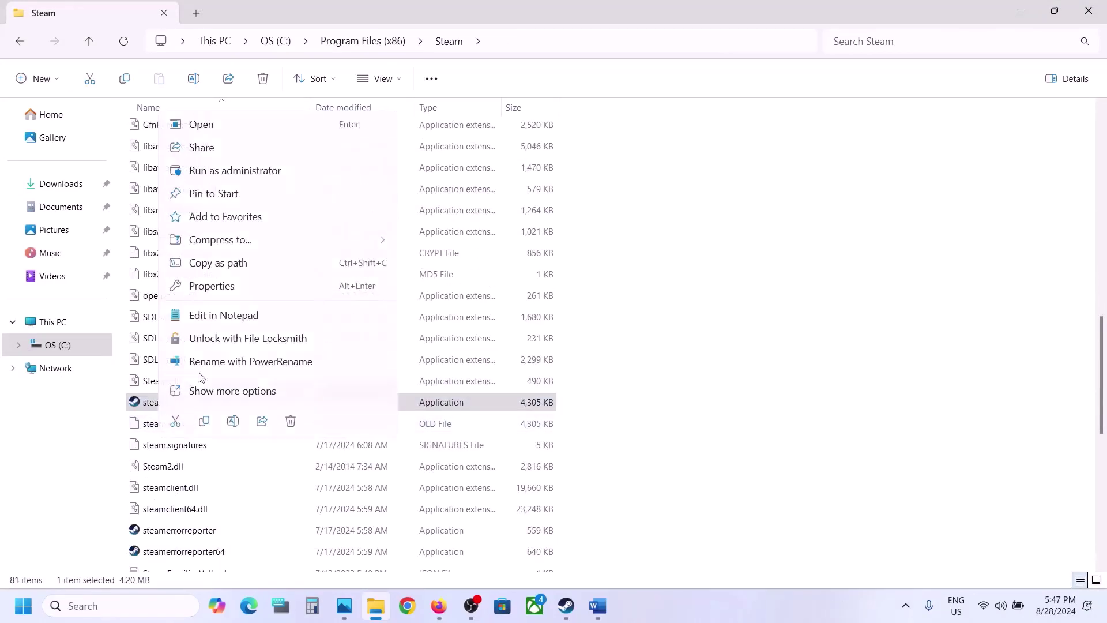
left_click(218, 286)
left_click(304, 230)
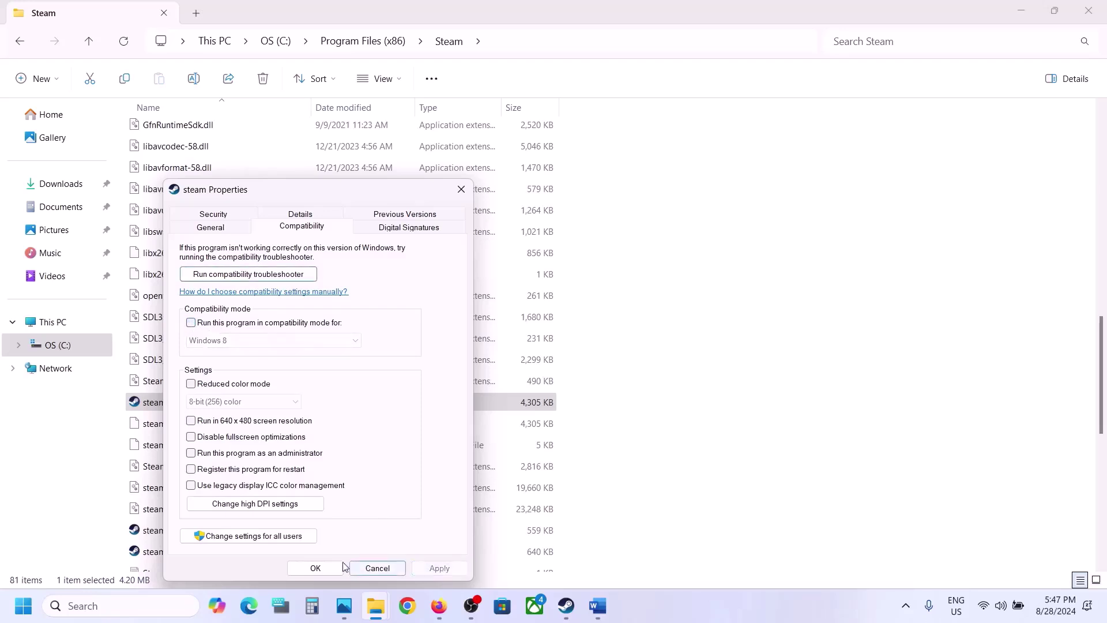
left_click(316, 568)
Switch to Steam and browse the local files of Age of Mythology: Retold
mouse_move(571, 618)
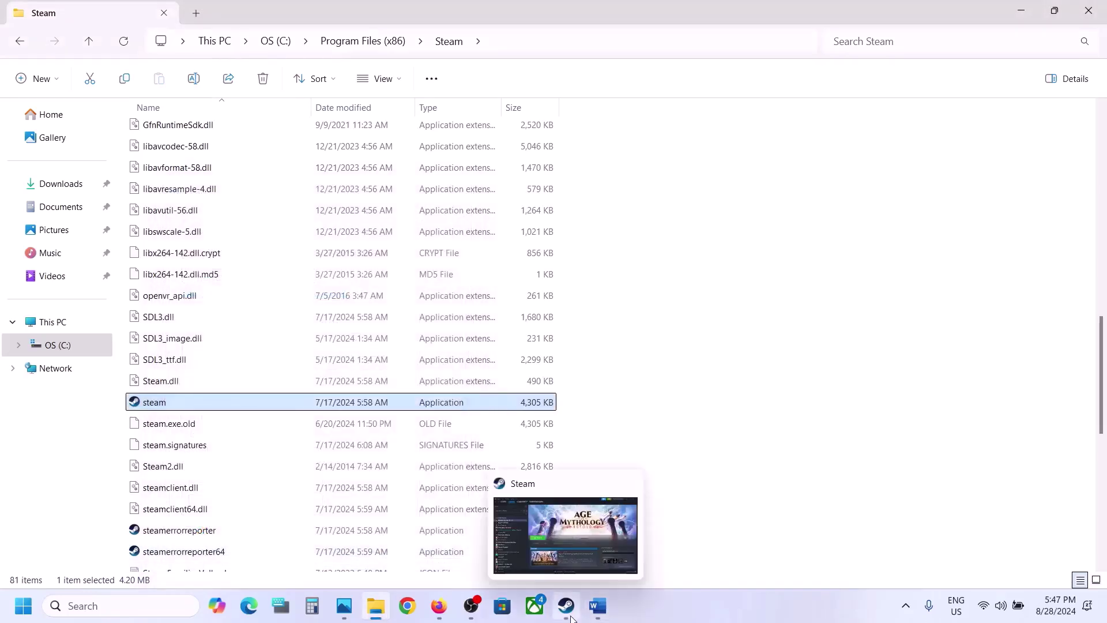
left_click(571, 618)
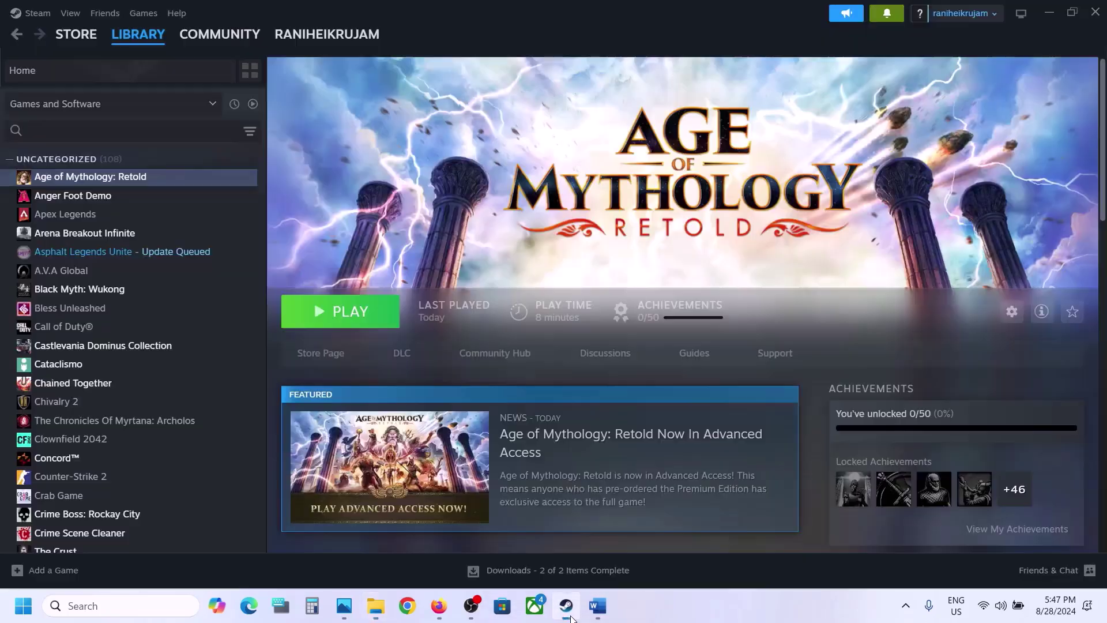
right_click(111, 177)
mouse_move(165, 263)
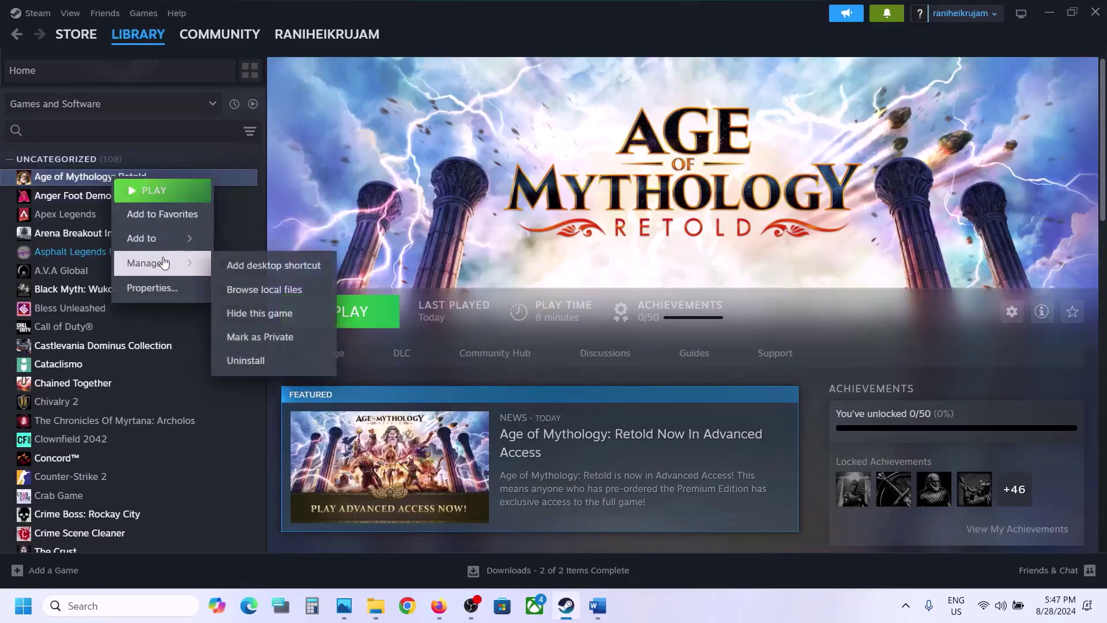
left_click(275, 289)
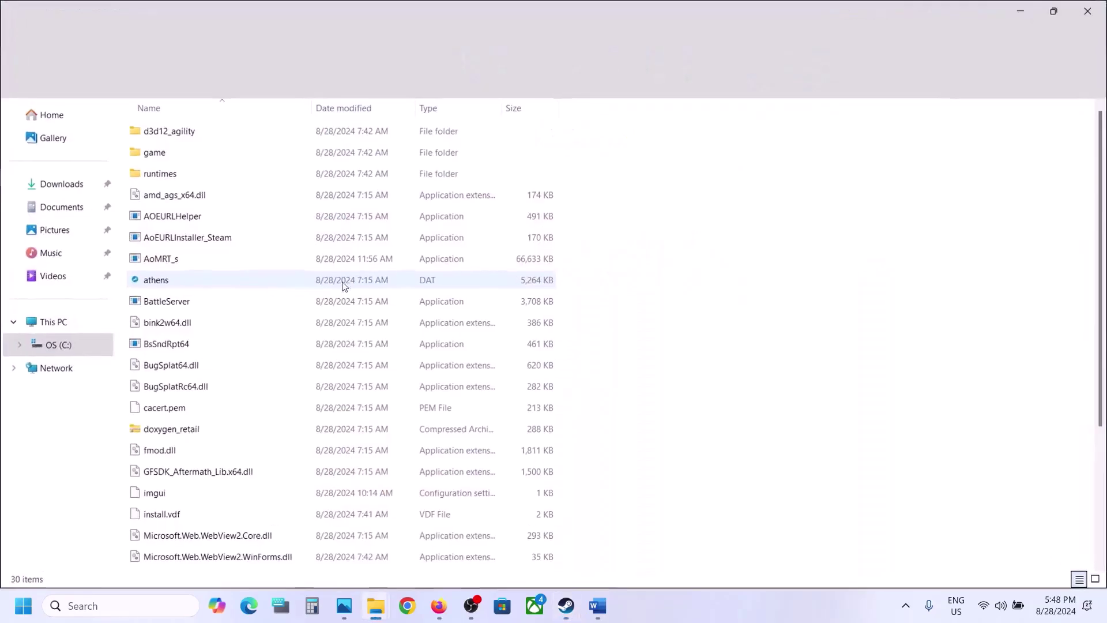
Open the AoMRT_s application's compatibility properties and apply them with compatibility mode unchecked
right_click(173, 261)
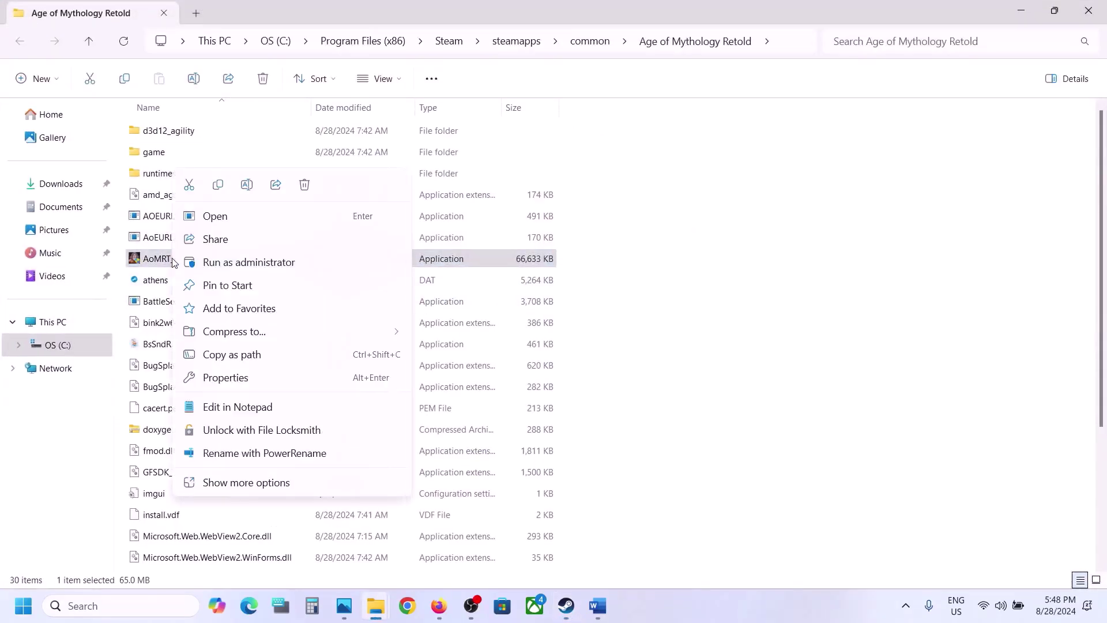
left_click(243, 386)
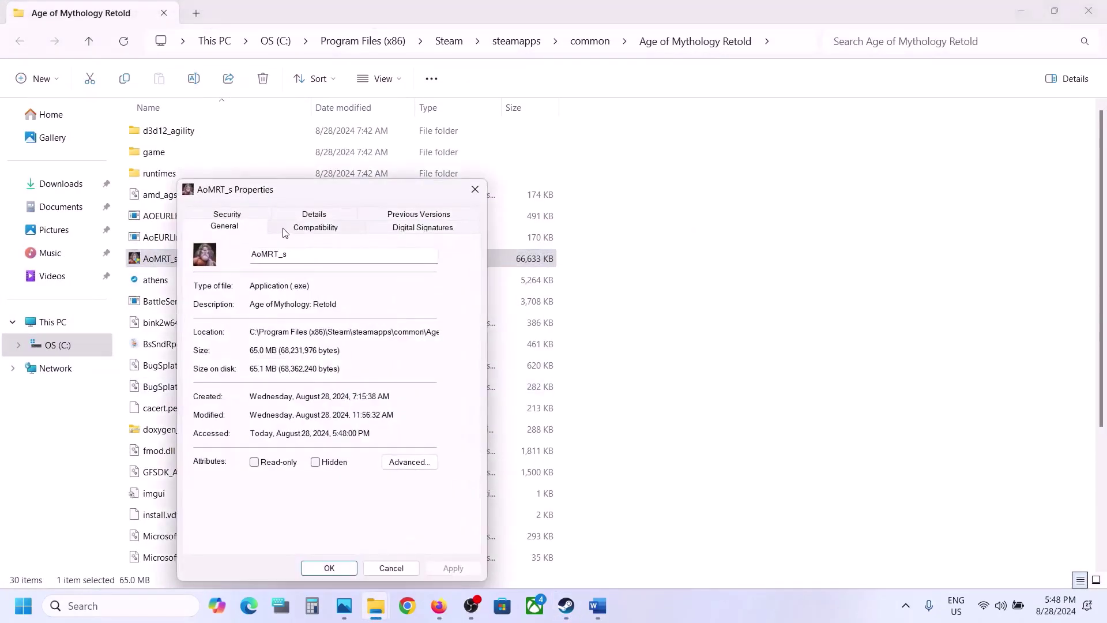
left_click(283, 233)
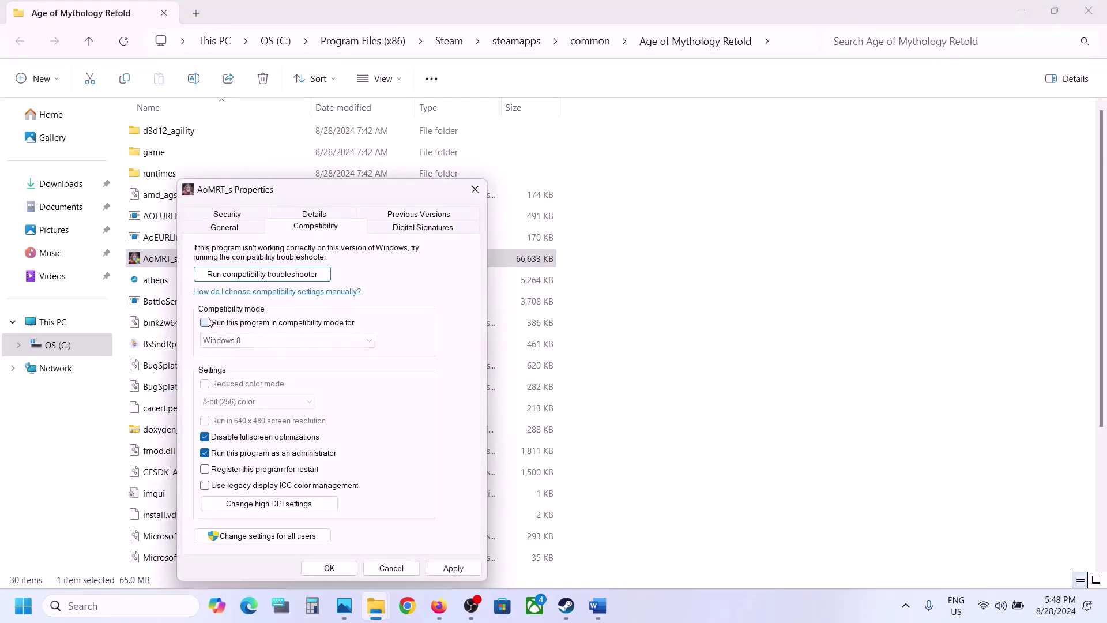
left_click(453, 568)
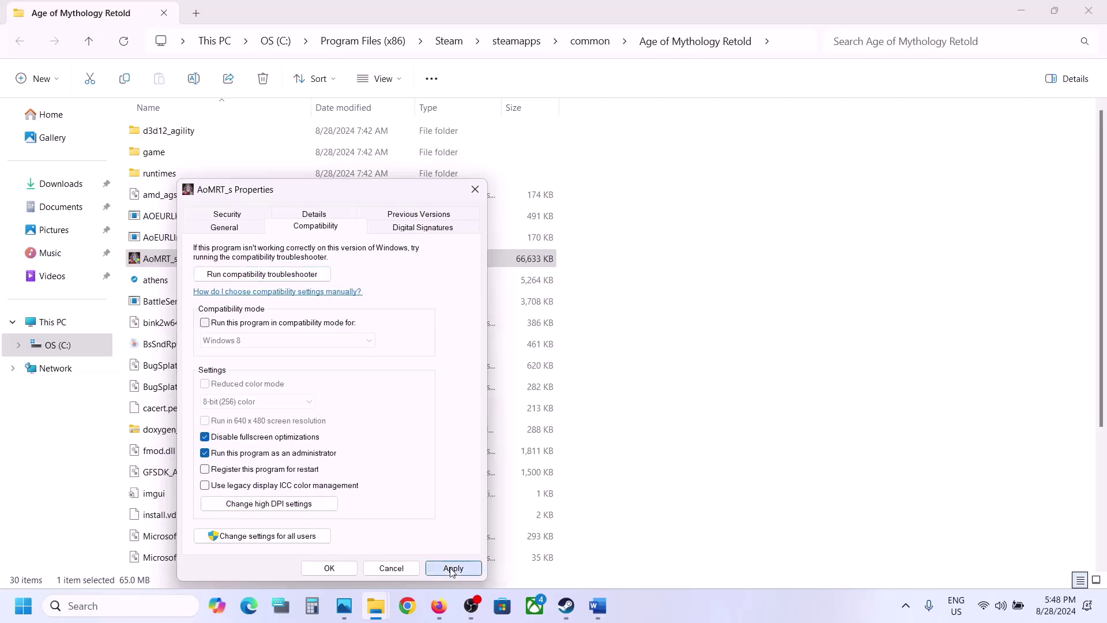
left_click(329, 569)
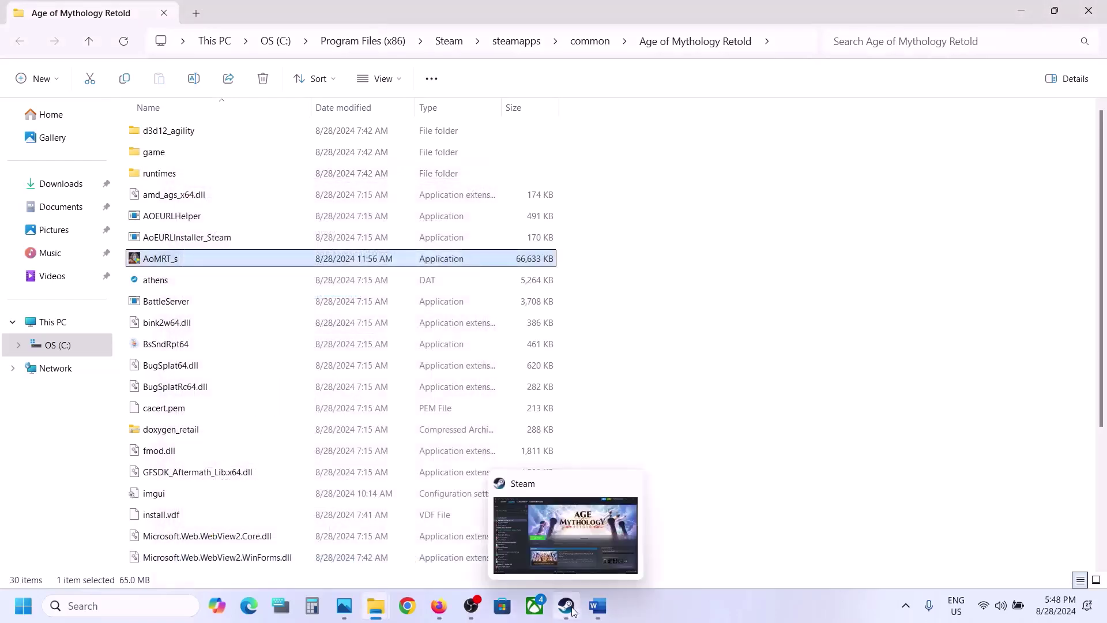
Return to the Word document, highlight Step 4 on running the game on the dedicated graphics card, and copy the word "graphics"
left_click(577, 610)
left_click(597, 605)
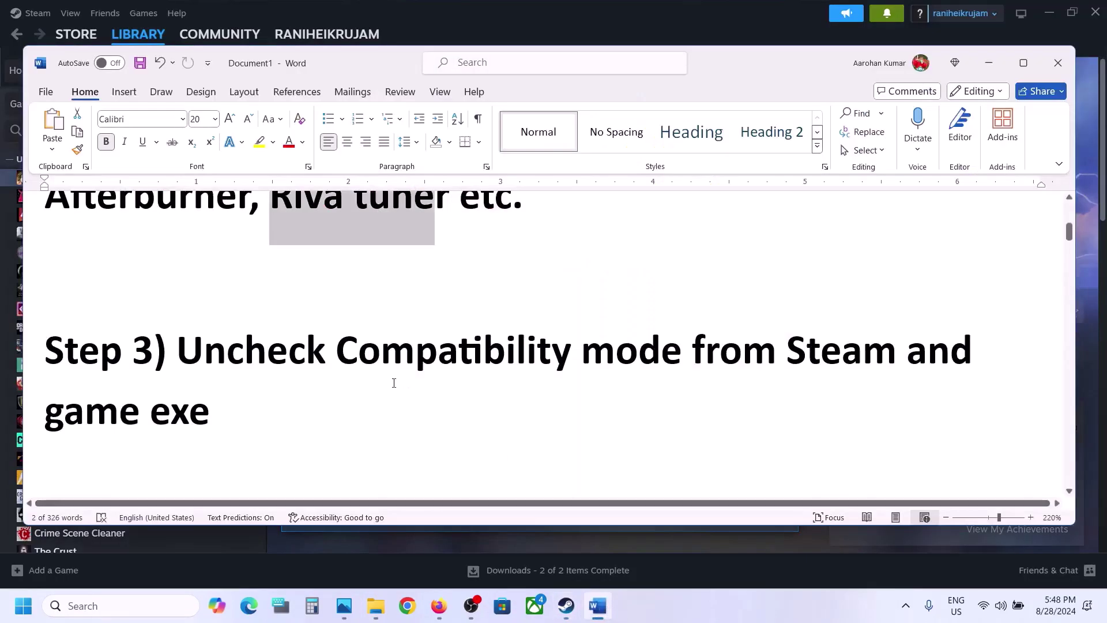
scroll(392, 382, "down", 3)
scroll(394, 383, "down", 1)
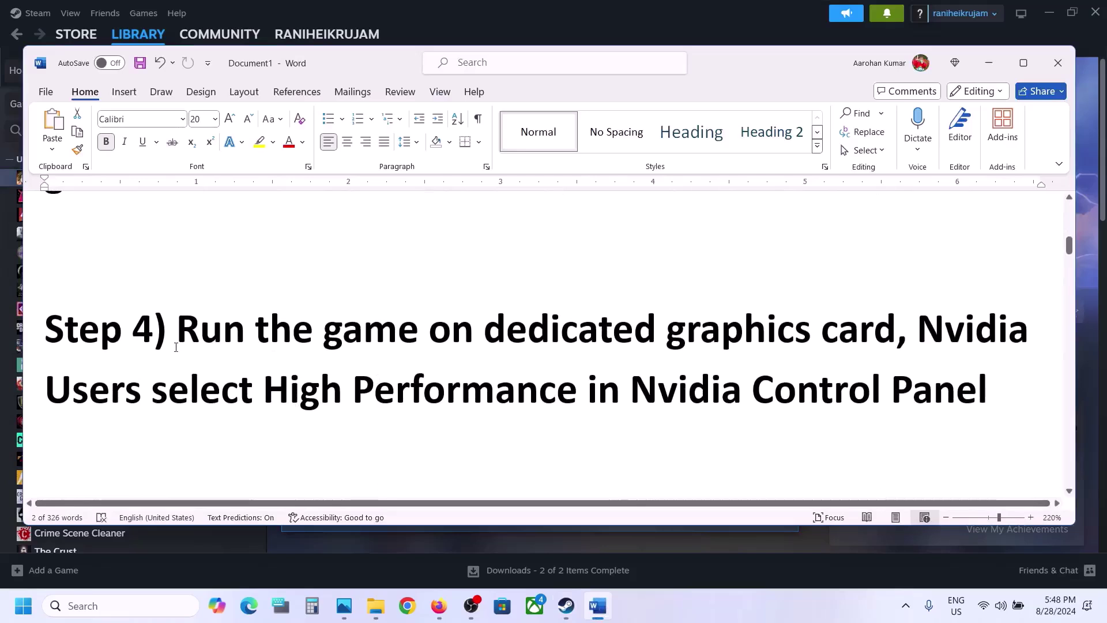
left_click_drag(183, 333, 897, 340)
left_click(873, 340)
double_click(741, 340)
key("ctrl+c")
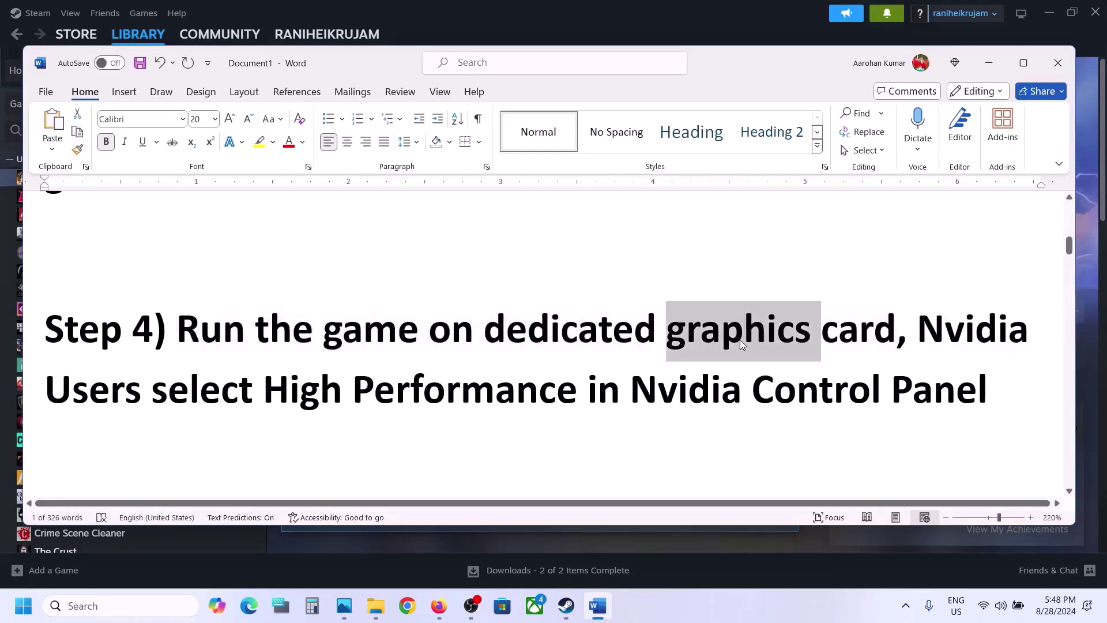
Search Windows for "graphics", open Graphics settings, and start browsing for a desktop app to add
left_click(118, 607)
key("ctrl+v")
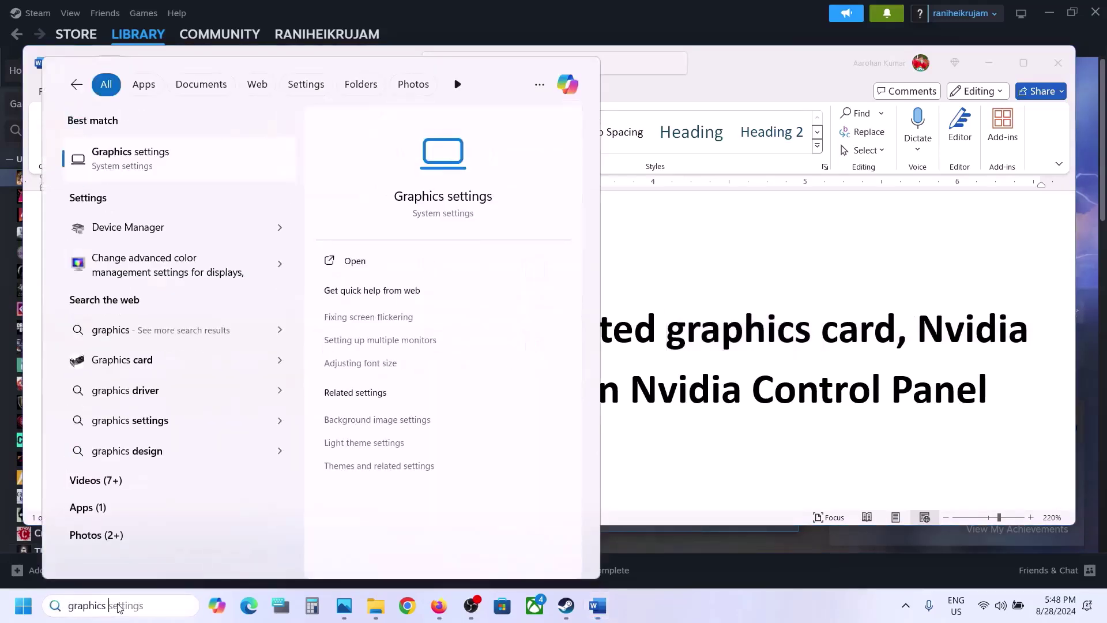
left_click(219, 165)
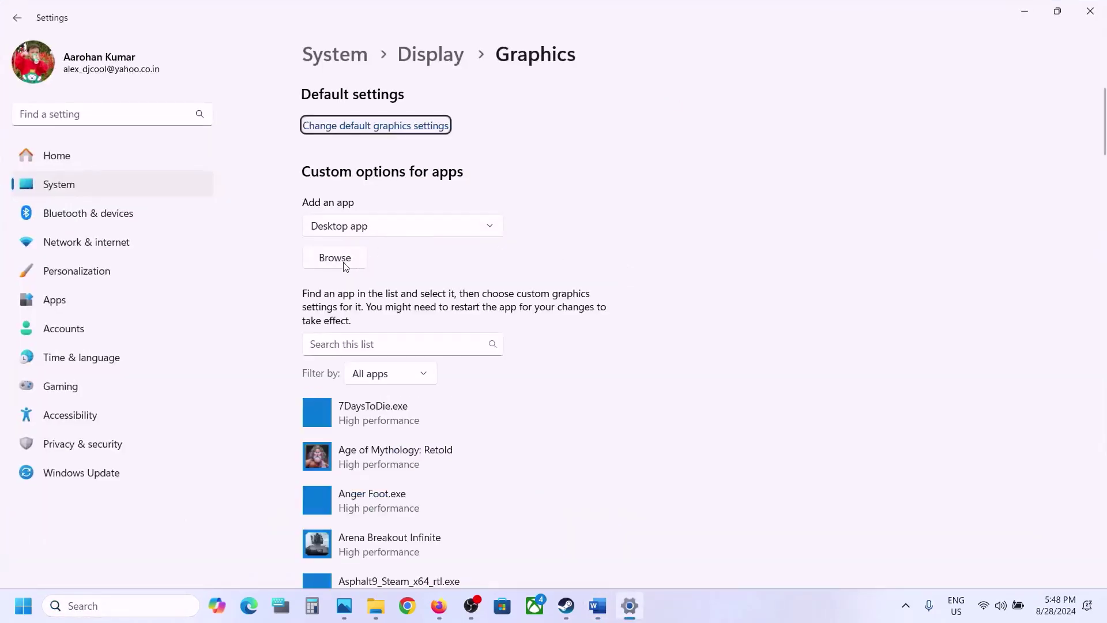
left_click(334, 258)
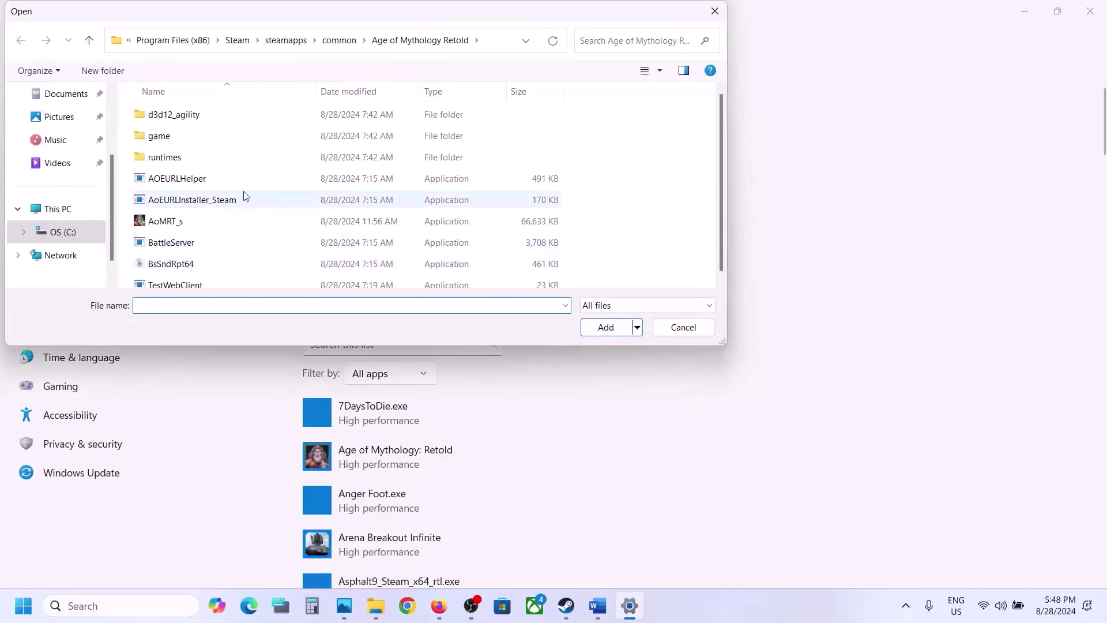
Navigate the file picker to the Steam folder inside Program Files (x86) on the C: drive
left_click(68, 236)
scroll(235, 212, "down", 2)
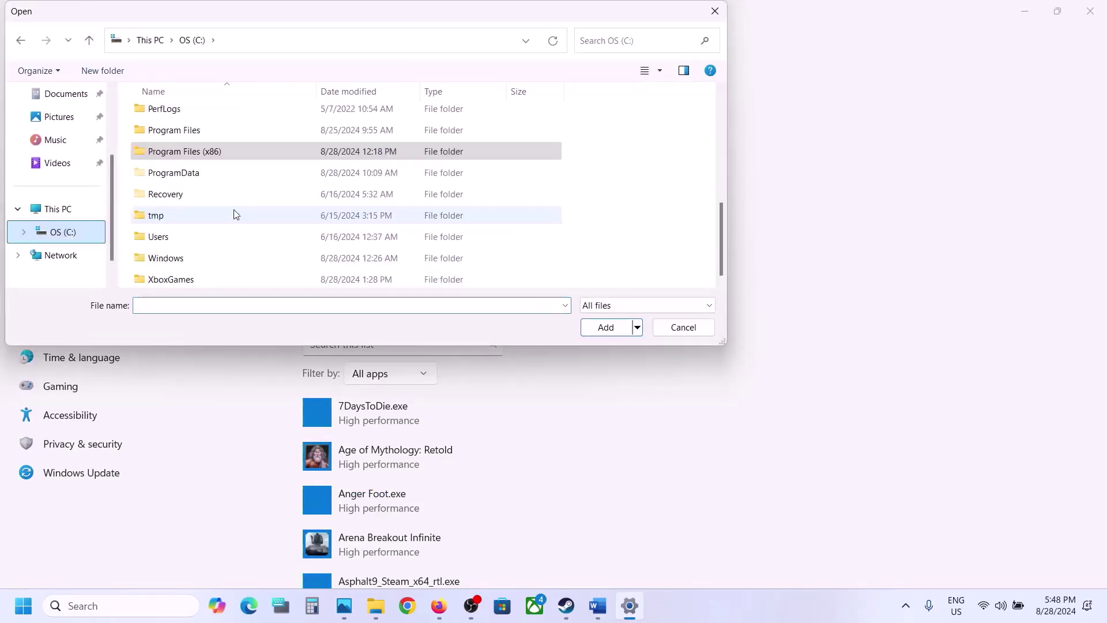
double_click(197, 149)
scroll(198, 152, "down", 6)
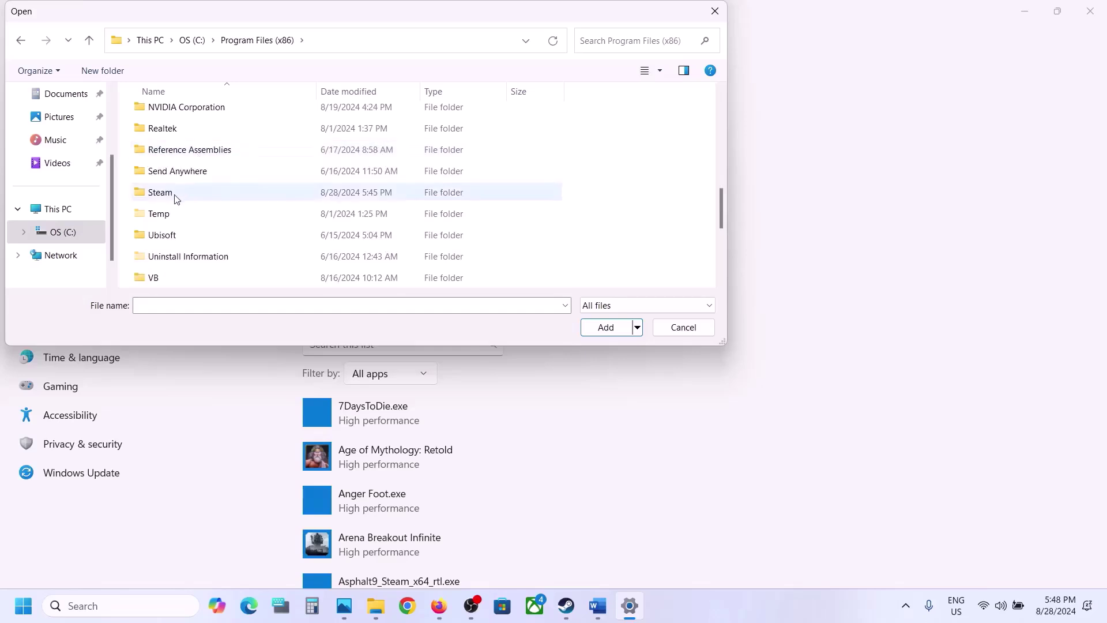
double_click(173, 192)
Go to steamapps\common\Age of Mythology Retold and try to add the AoMRT_s application to the custom graphics list
scroll(176, 198, "down", 5)
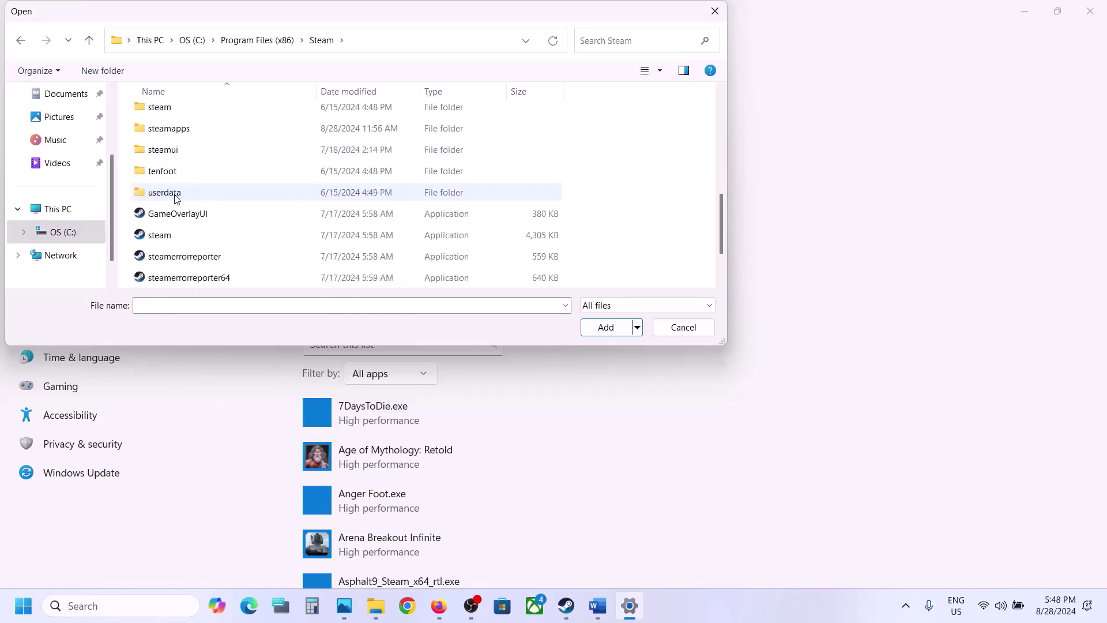
double_click(180, 132)
left_click(176, 121)
double_click(177, 122)
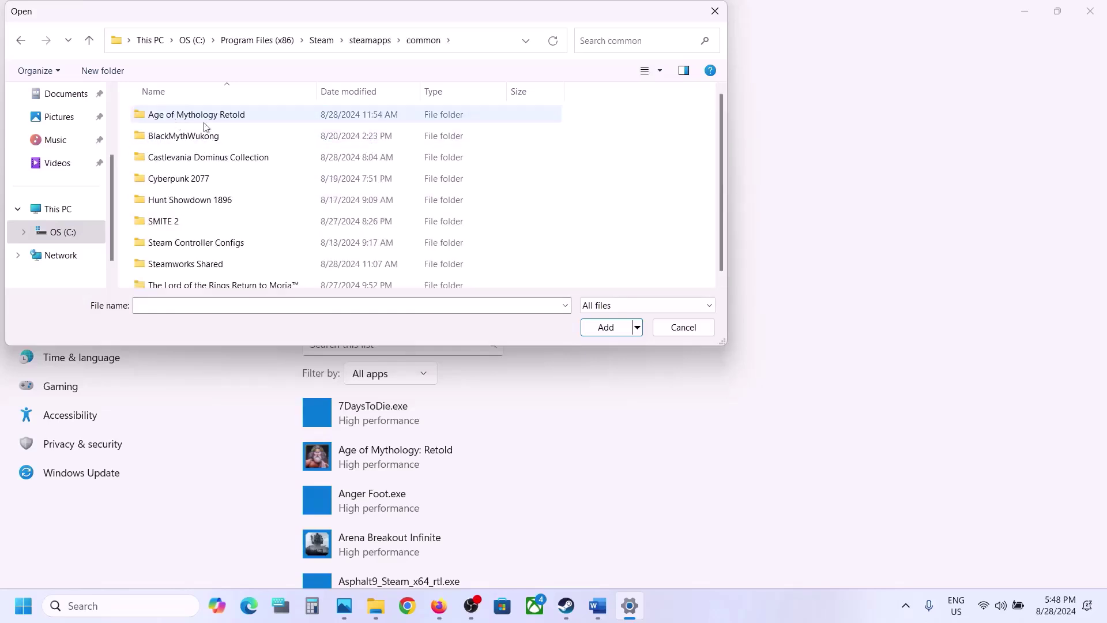
left_click(228, 121)
double_click(228, 120)
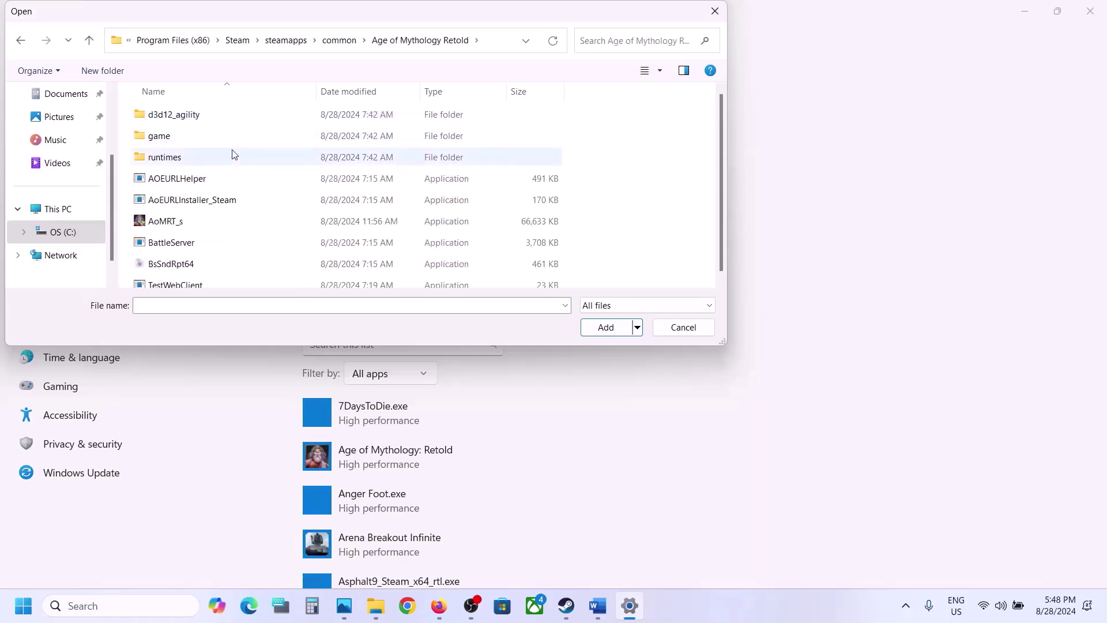
left_click(175, 222)
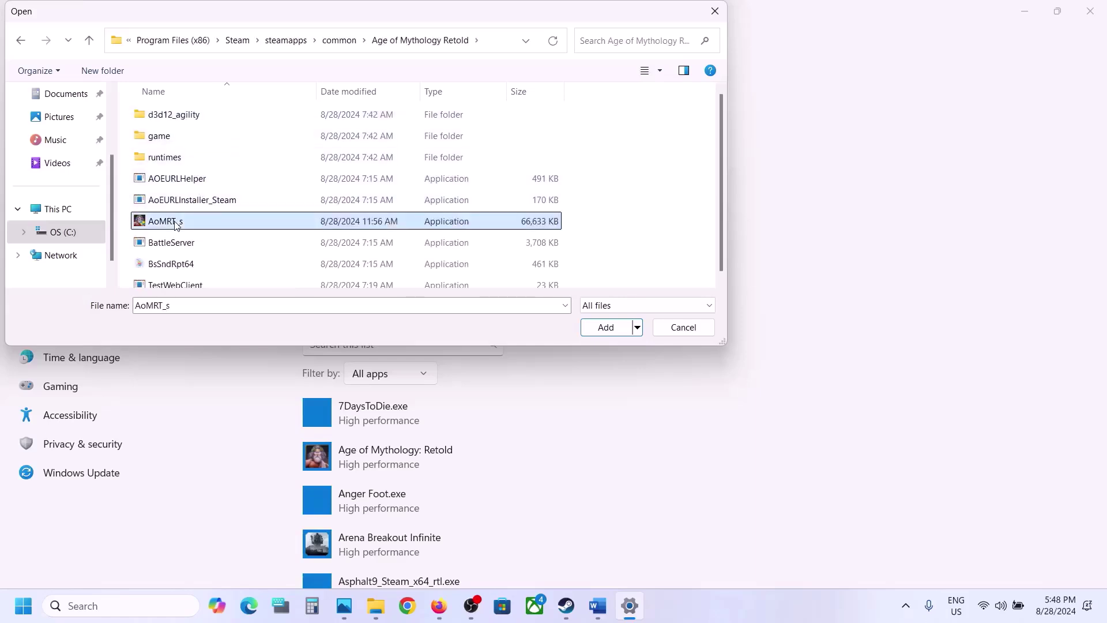
left_click(603, 328)
Save the graphics preference of Age of Mythology: Retold as High performance
scroll(409, 477, "down", 2)
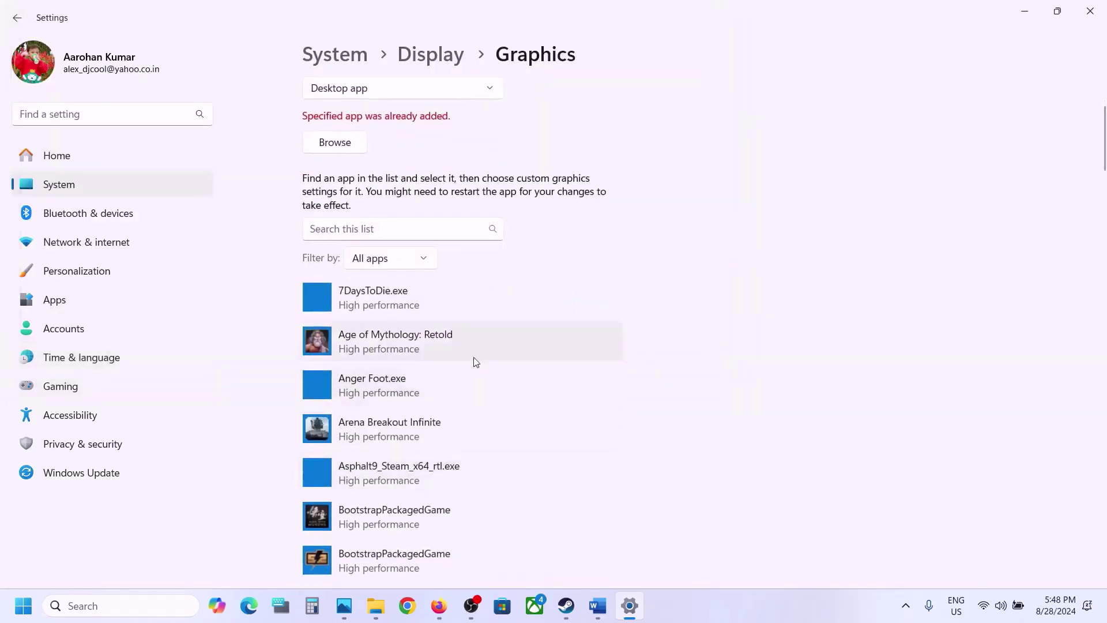
left_click(392, 358)
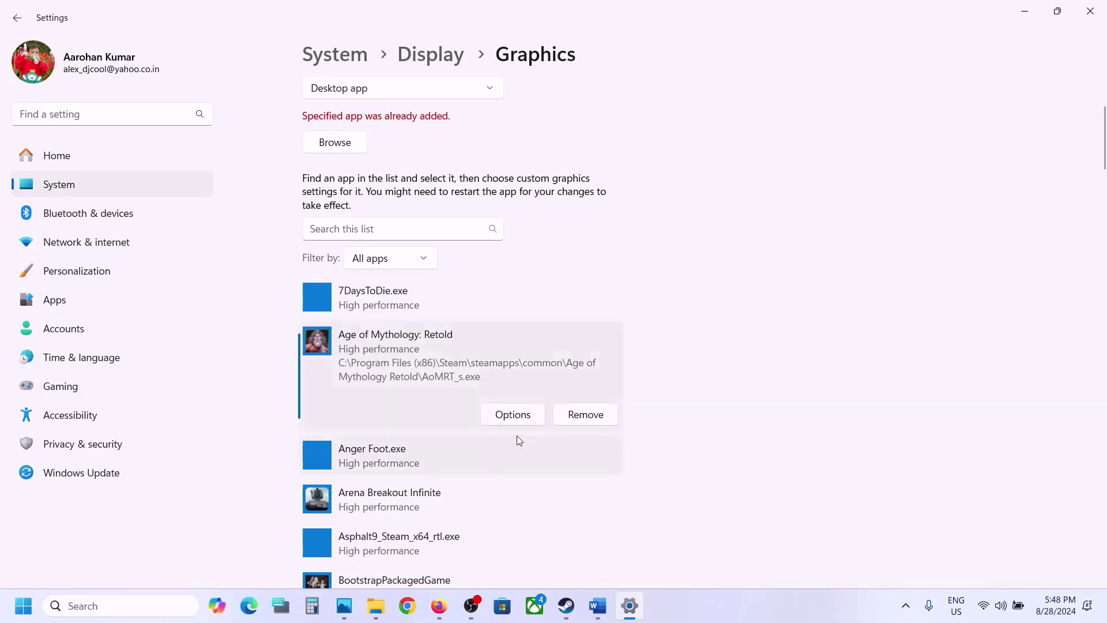
left_click(513, 415)
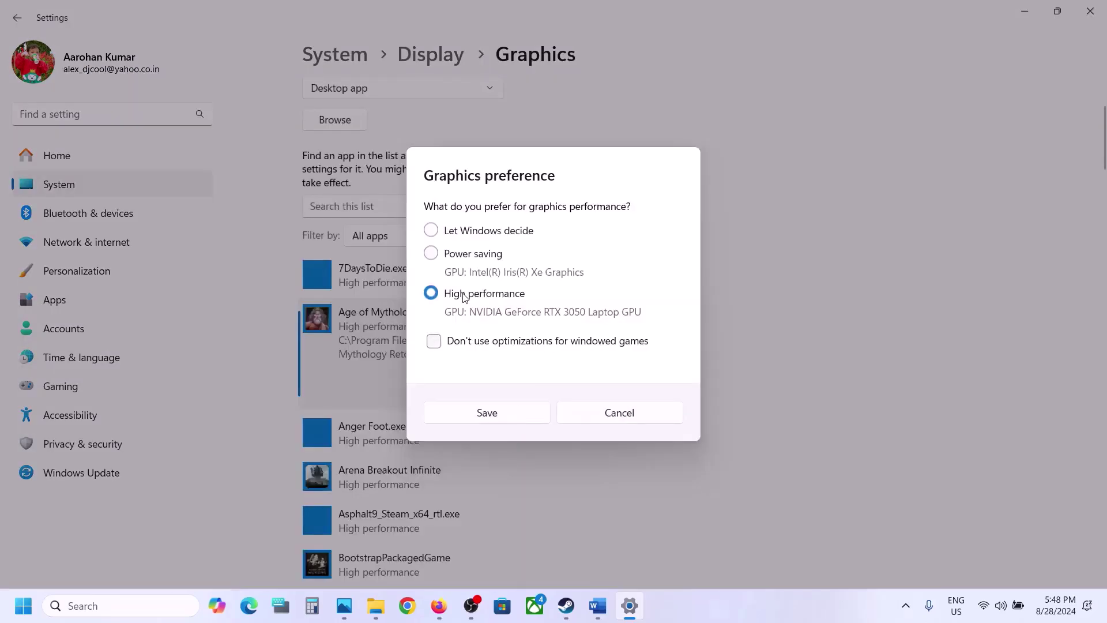
left_click(486, 413)
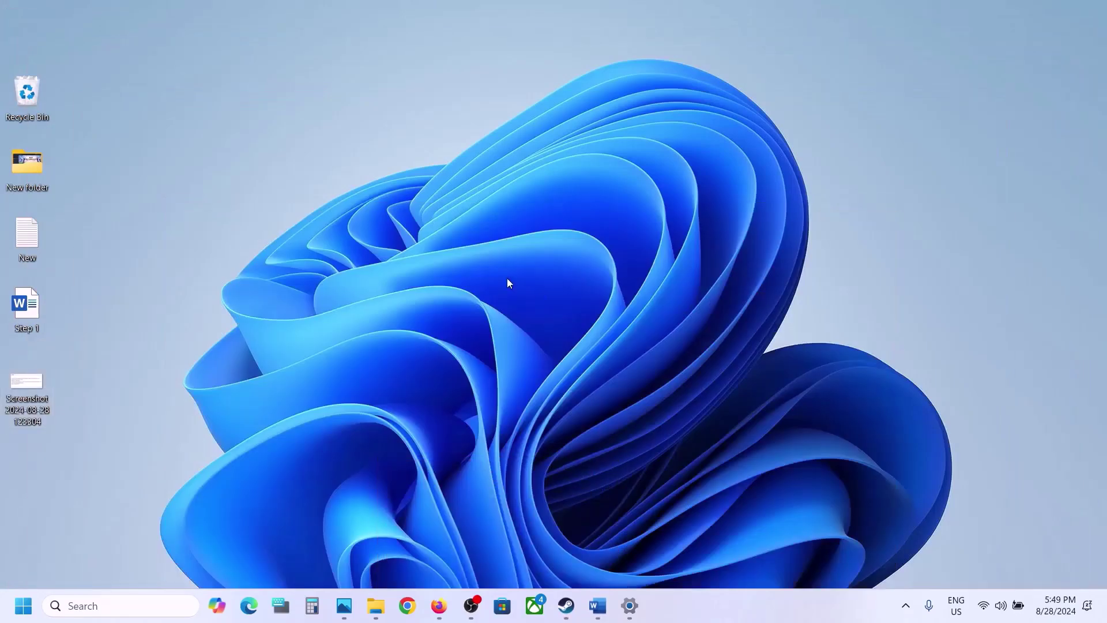
Switch to NVIDIA Control Panel from the desktop and open the per-program settings under Manage 3D settings
right_click(540, 299)
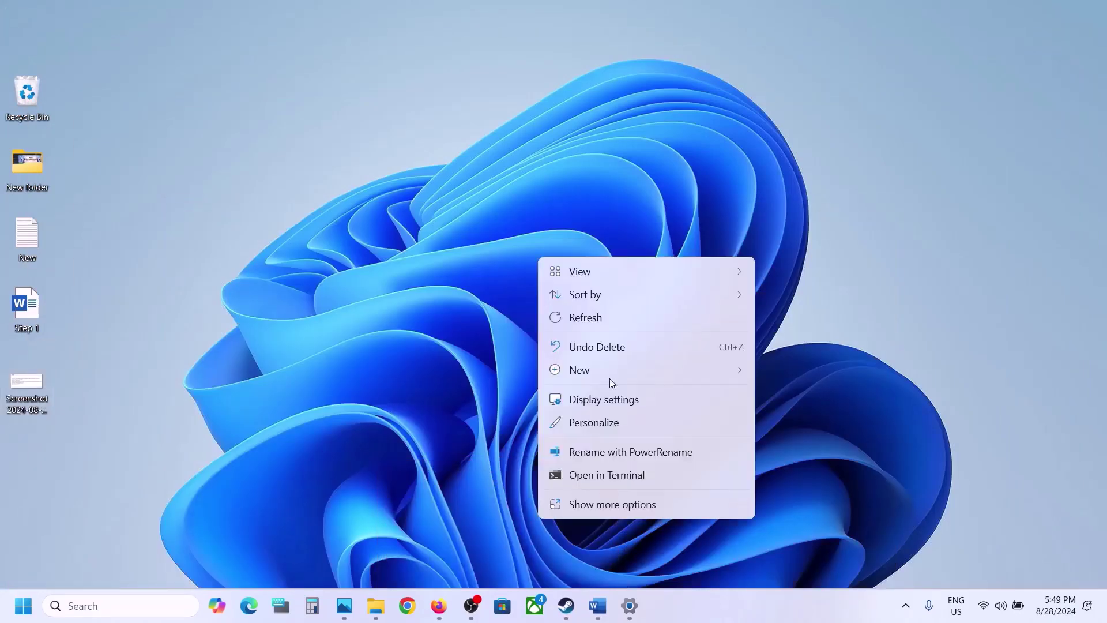
left_click(630, 509)
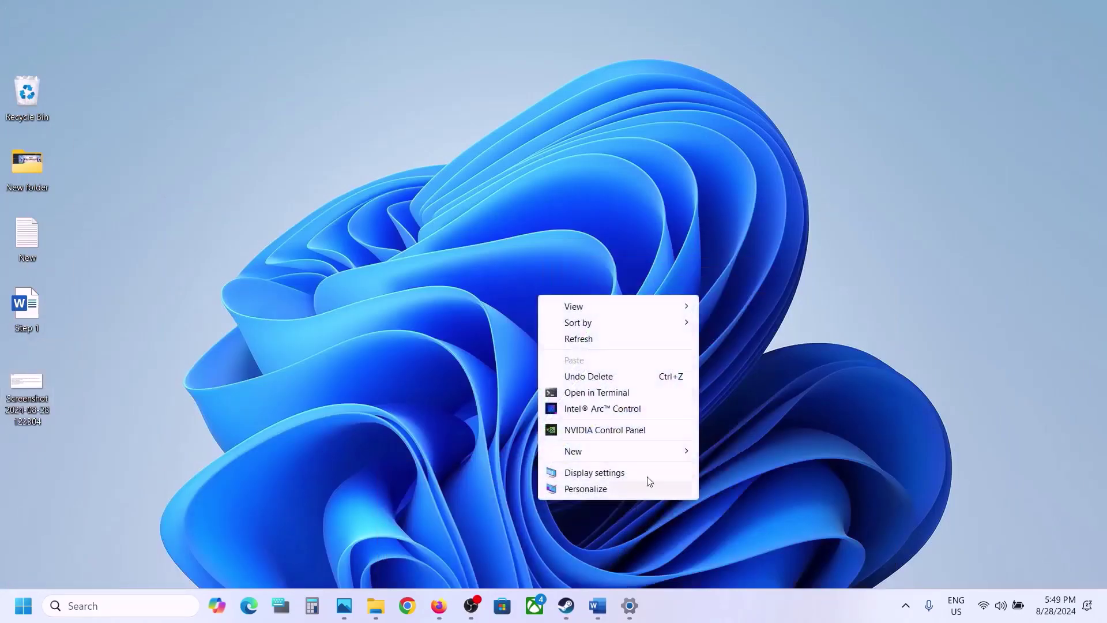
left_click(631, 430)
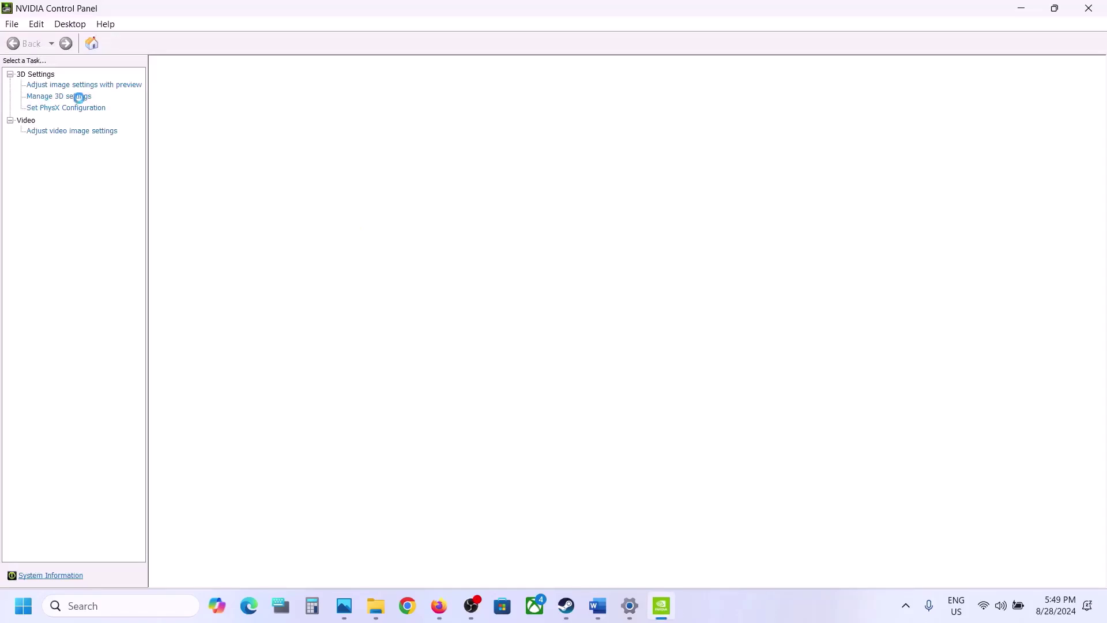
left_click(60, 97)
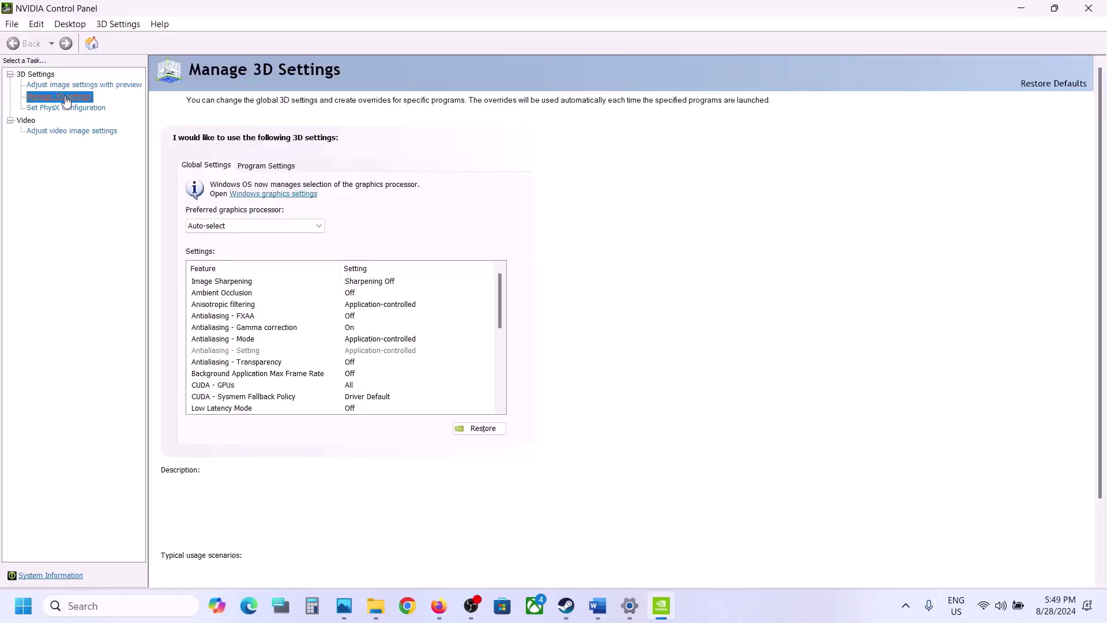
left_click(269, 165)
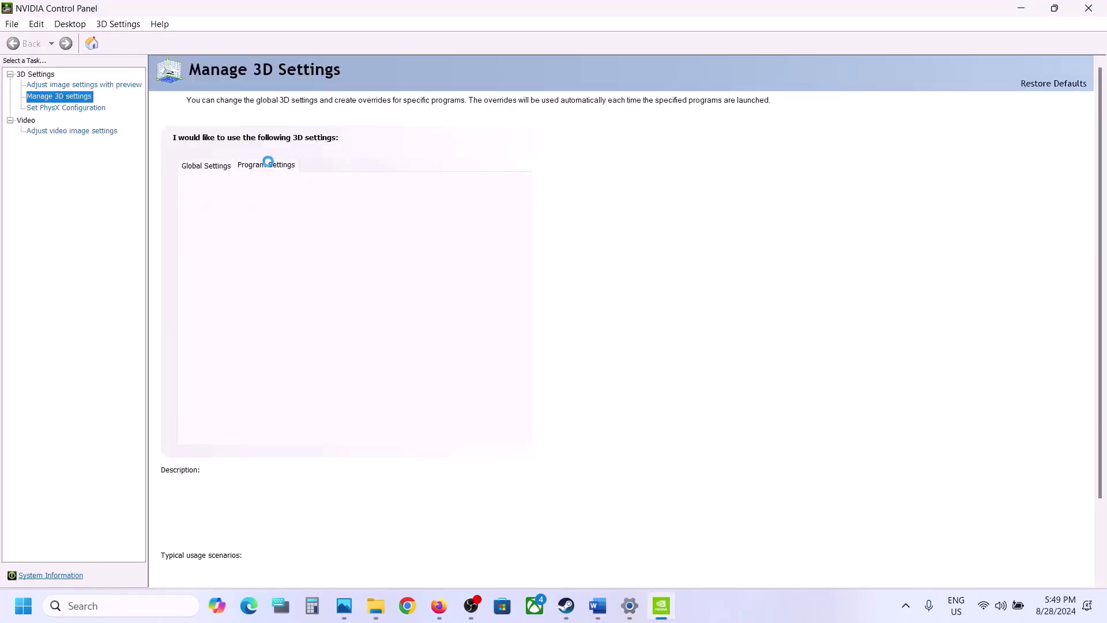
Add the AoMRT_s executable from the Age of Mythology Retold folder as the program to customize
left_click(363, 226)
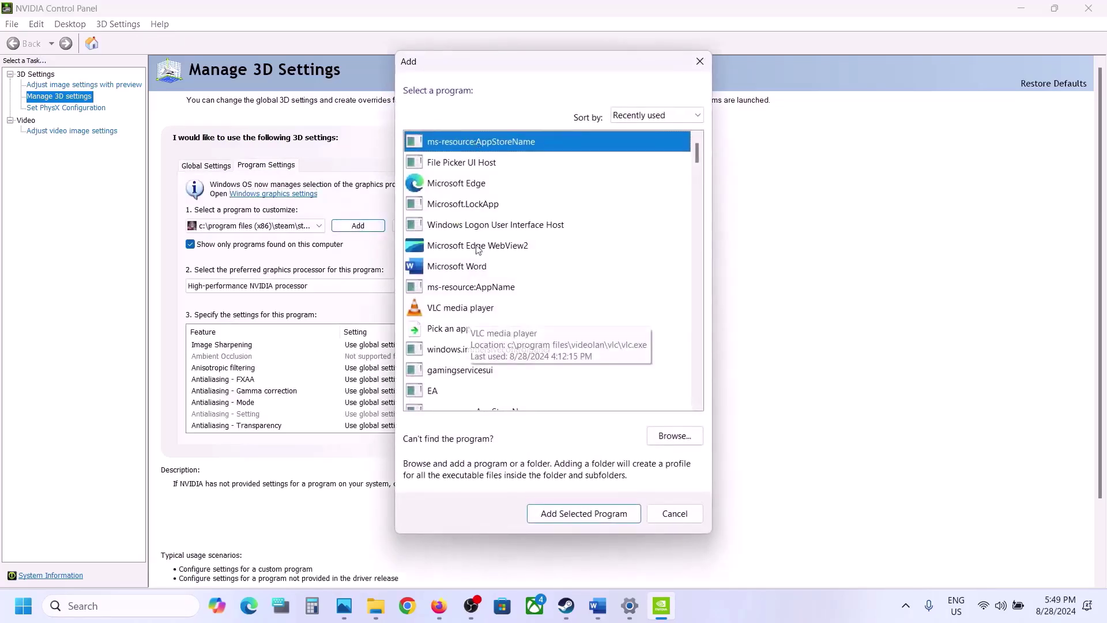
scroll(472, 320, "down", 8)
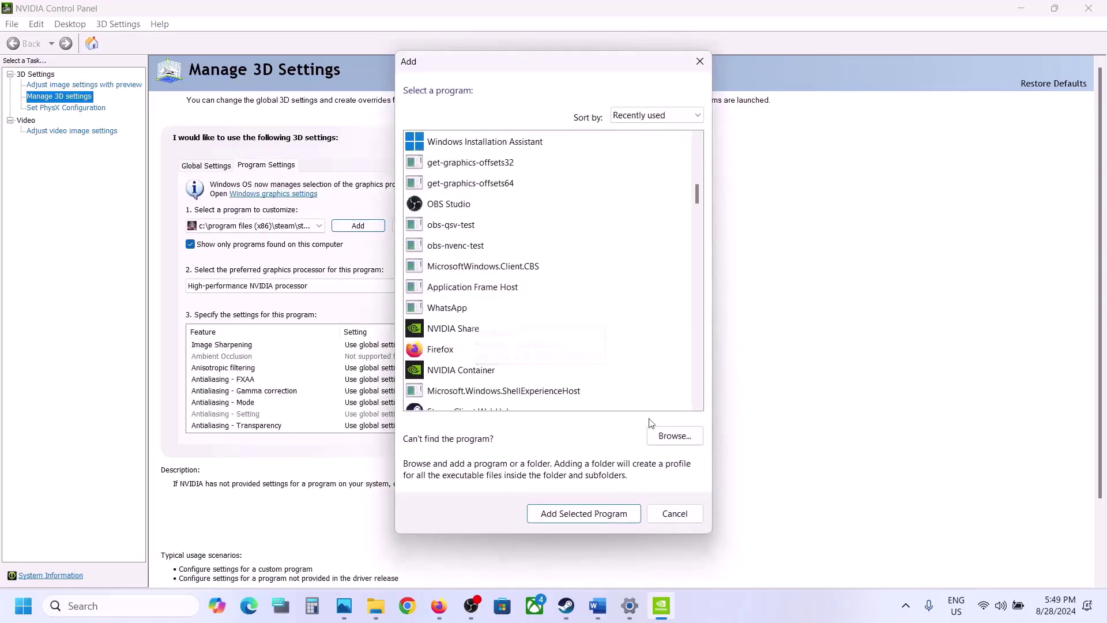
left_click(669, 436)
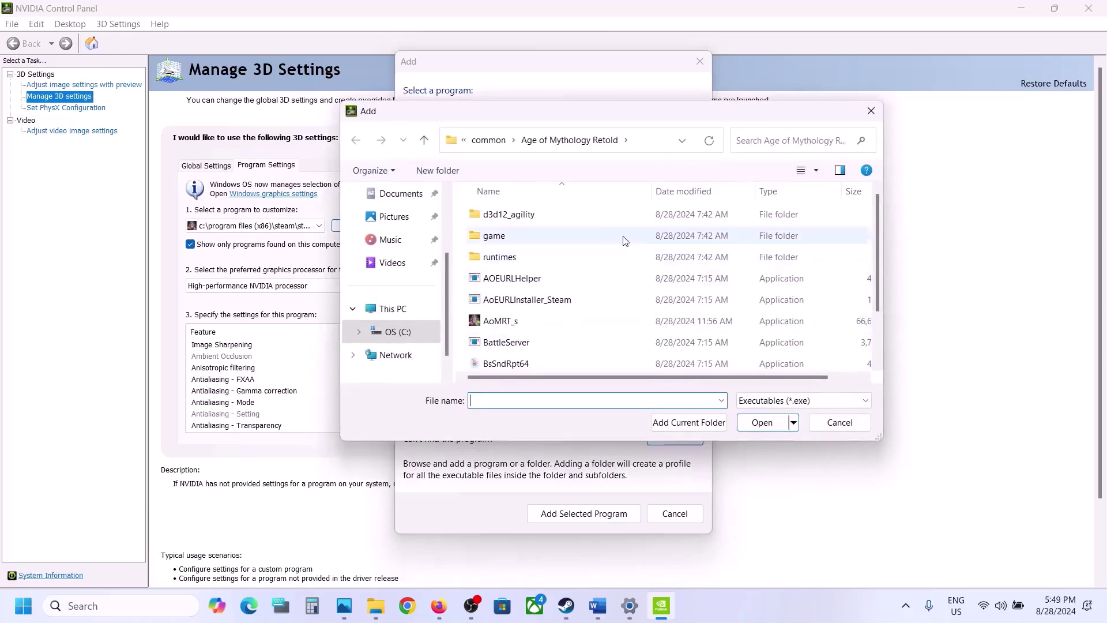
scroll(588, 254, "down", 1)
left_click(513, 257)
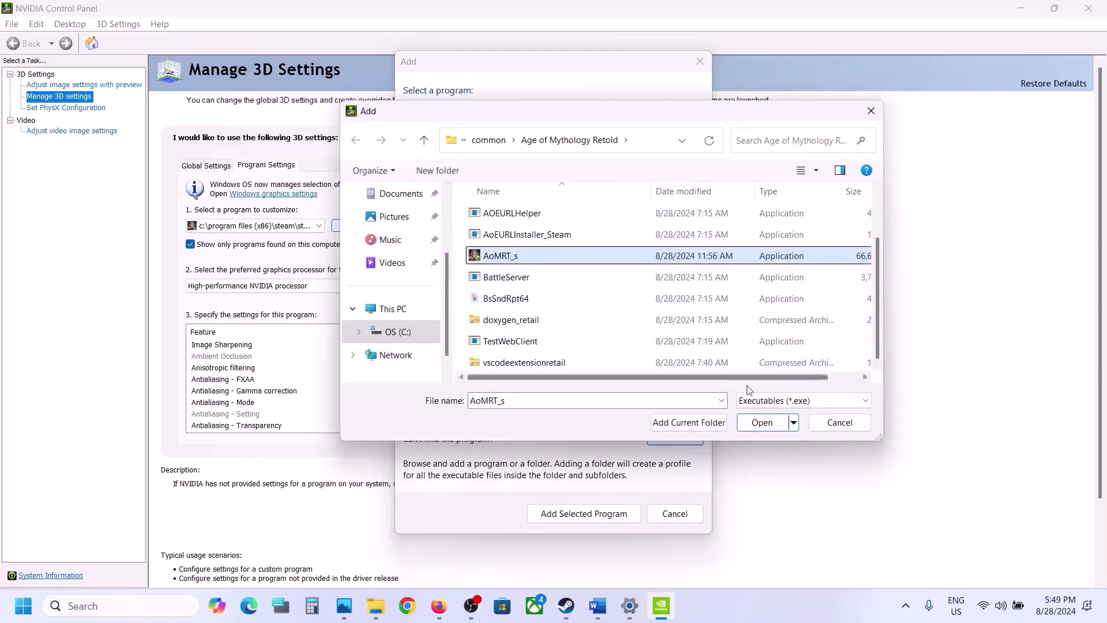
left_click(761, 422)
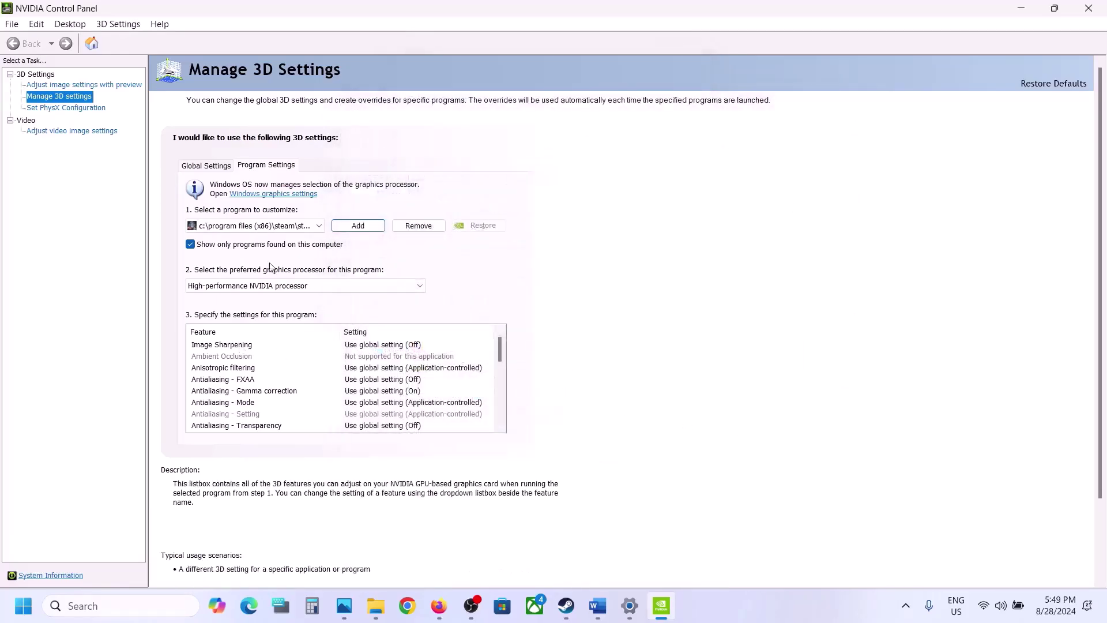
Set the program's preferred graphics processor to High-performance NVIDIA processor, apply it, and close NVIDIA Control Panel
left_click(297, 286)
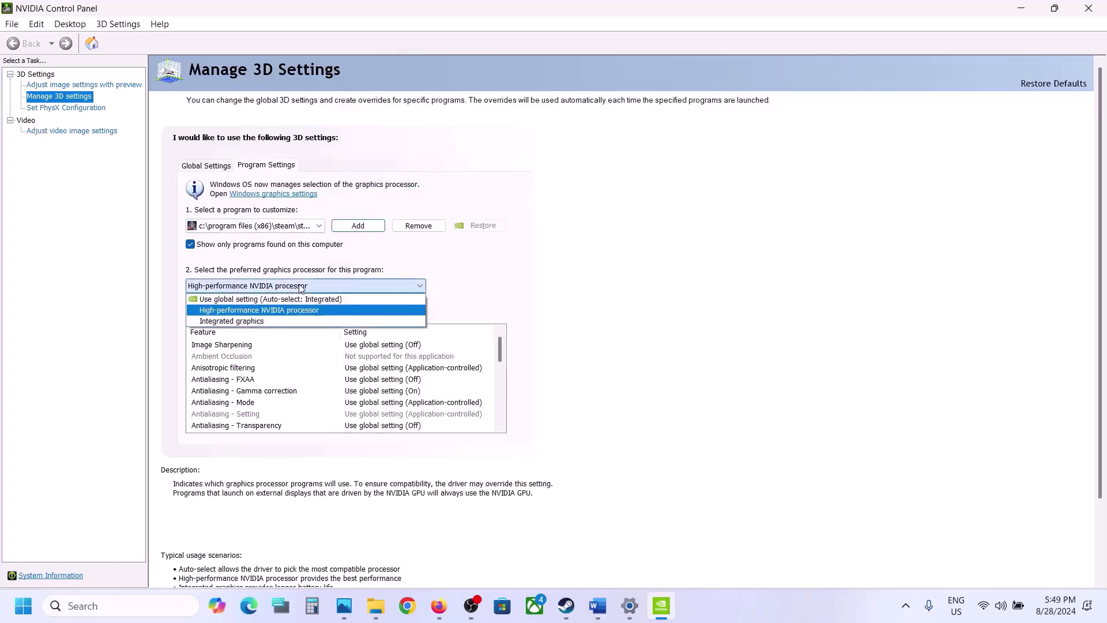
left_click(255, 311)
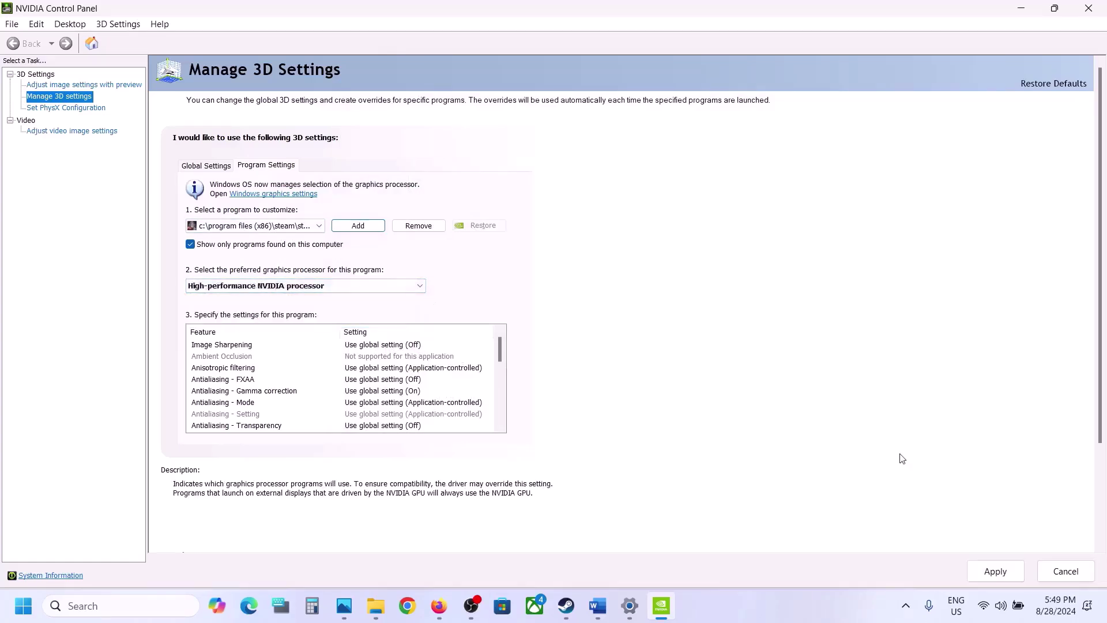
left_click(1000, 576)
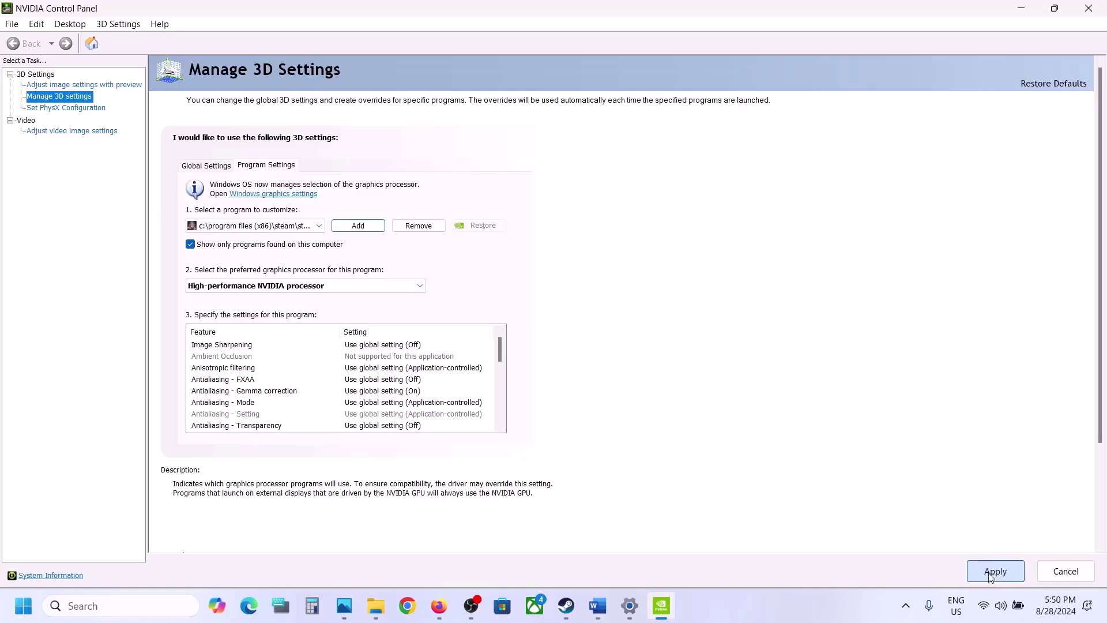
left_click(1090, 10)
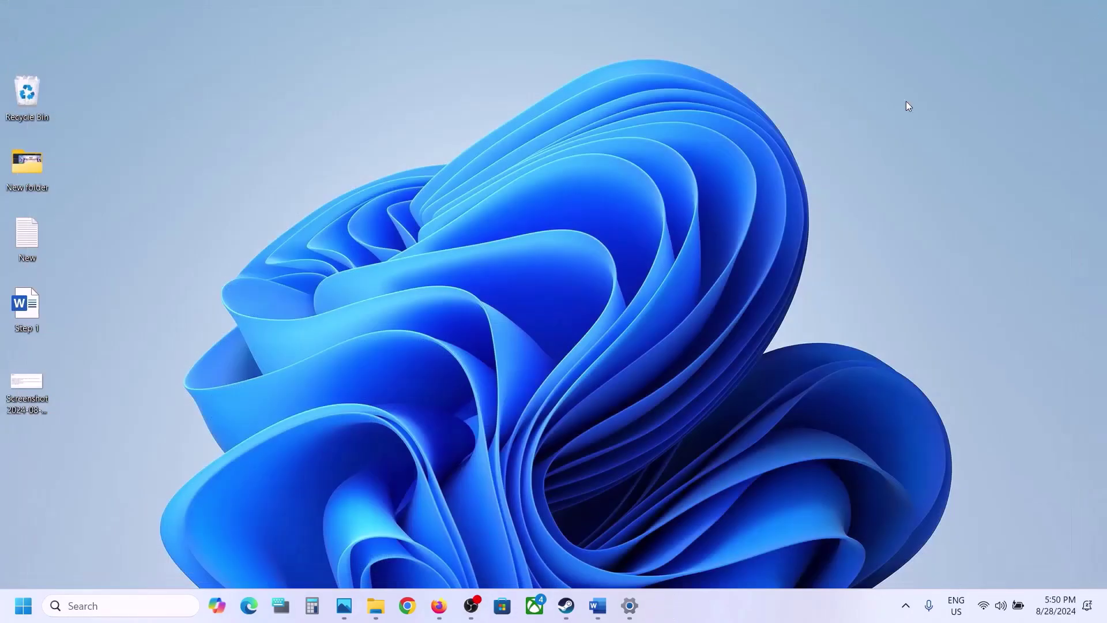
Return to the Word document and highlight the Step 5 text on running the game from the installation folder
left_click(565, 606)
left_click(597, 605)
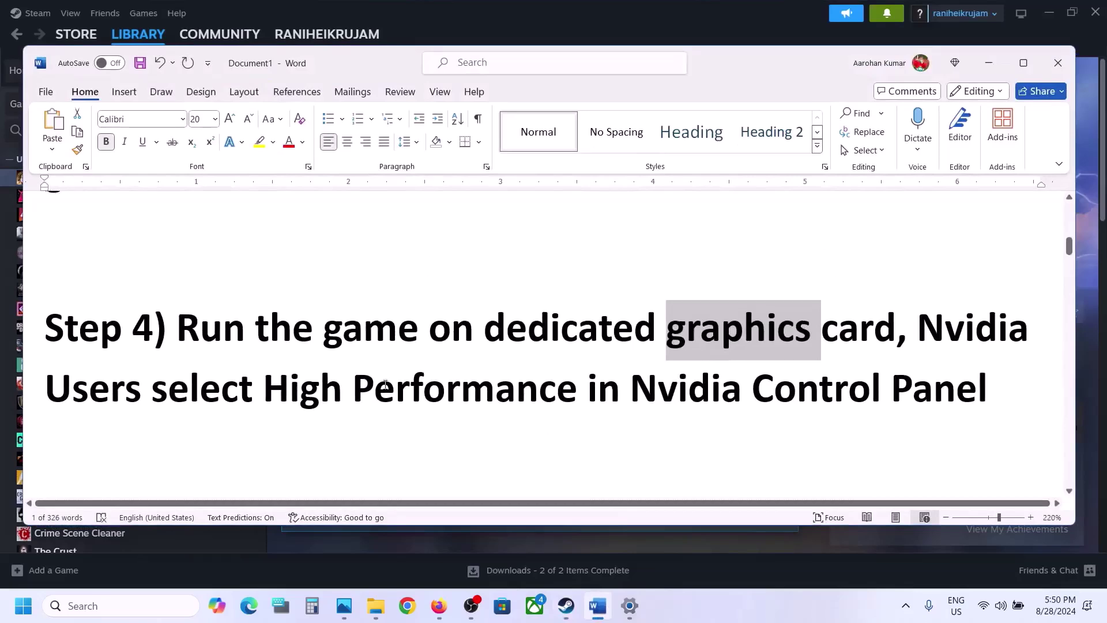
scroll(388, 384, "down", 5)
left_click_drag(191, 327, 901, 326)
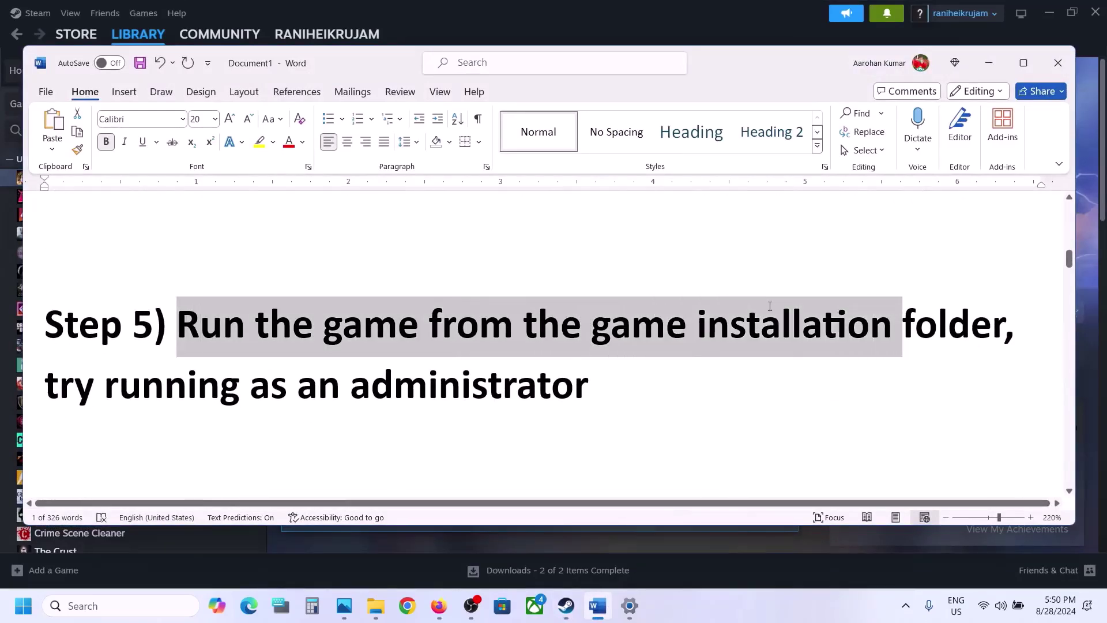
Minimize Word and browse the local files of Age of Mythology: Retold from the Steam library
left_click(989, 63)
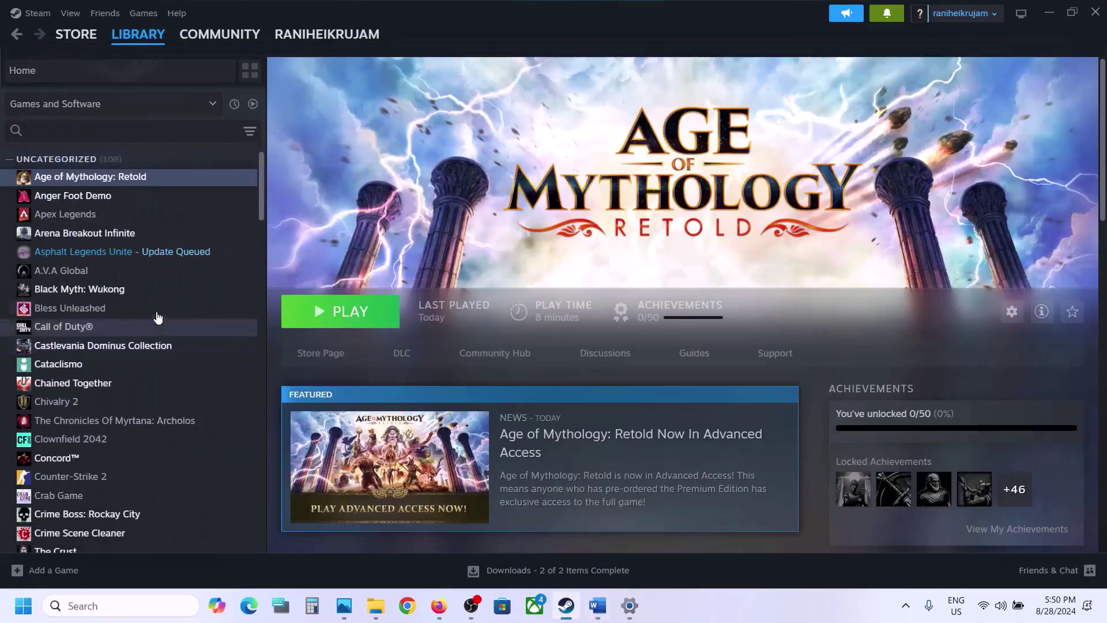
right_click(99, 178)
mouse_move(142, 262)
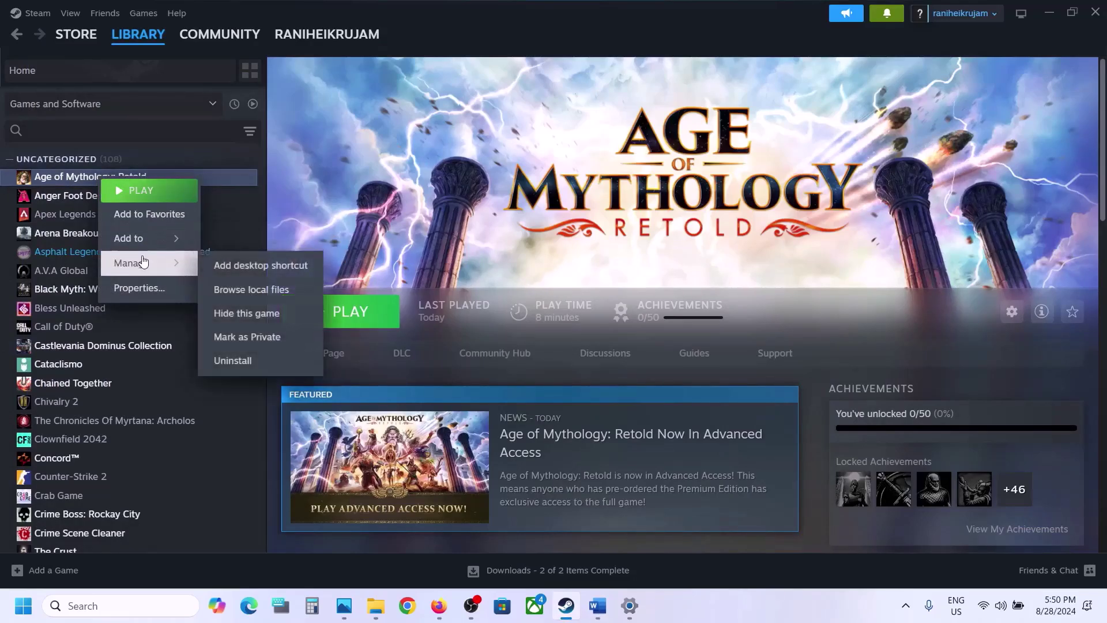
left_click(265, 290)
Open the compatibility properties of the AoMRT_s application, set it to run as an administrator, and confirm
left_click(191, 269)
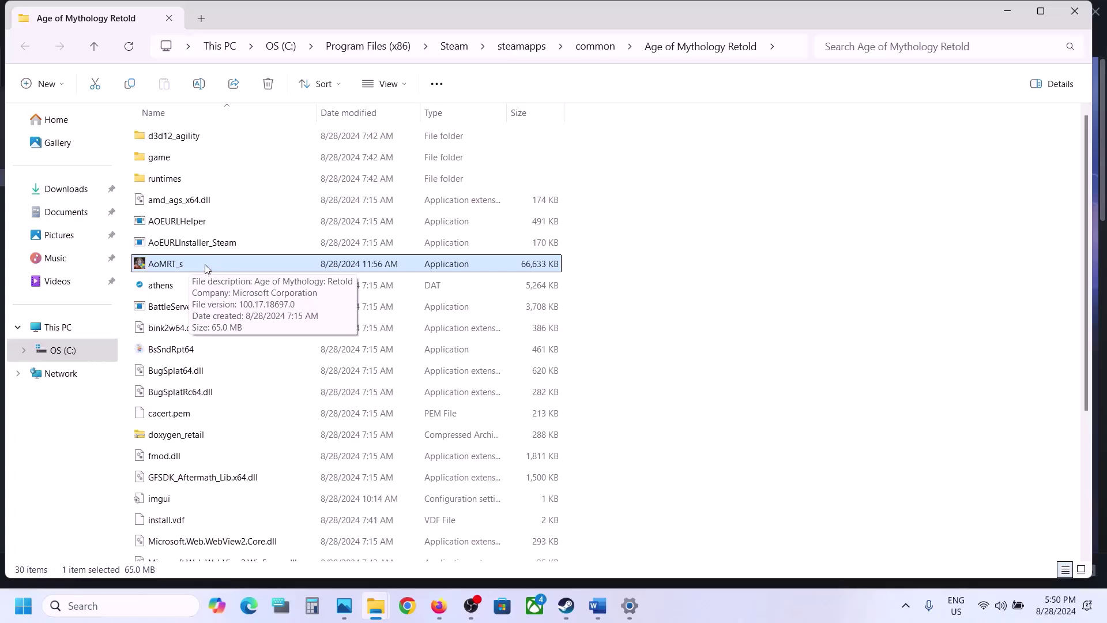
right_click(207, 268)
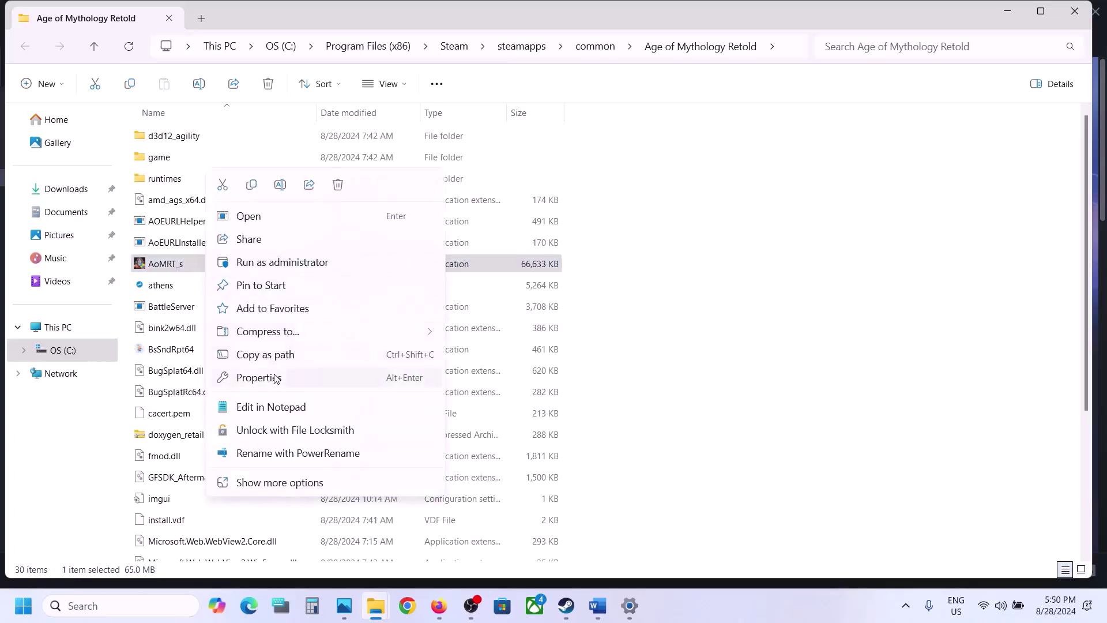
left_click(275, 379)
left_click(347, 230)
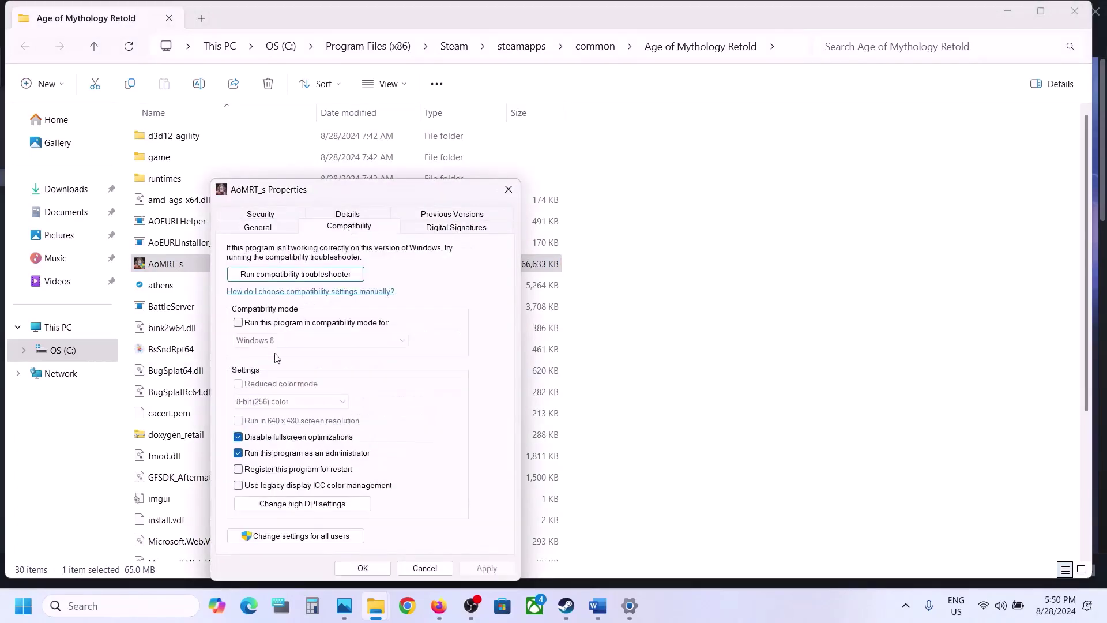
left_click(239, 453)
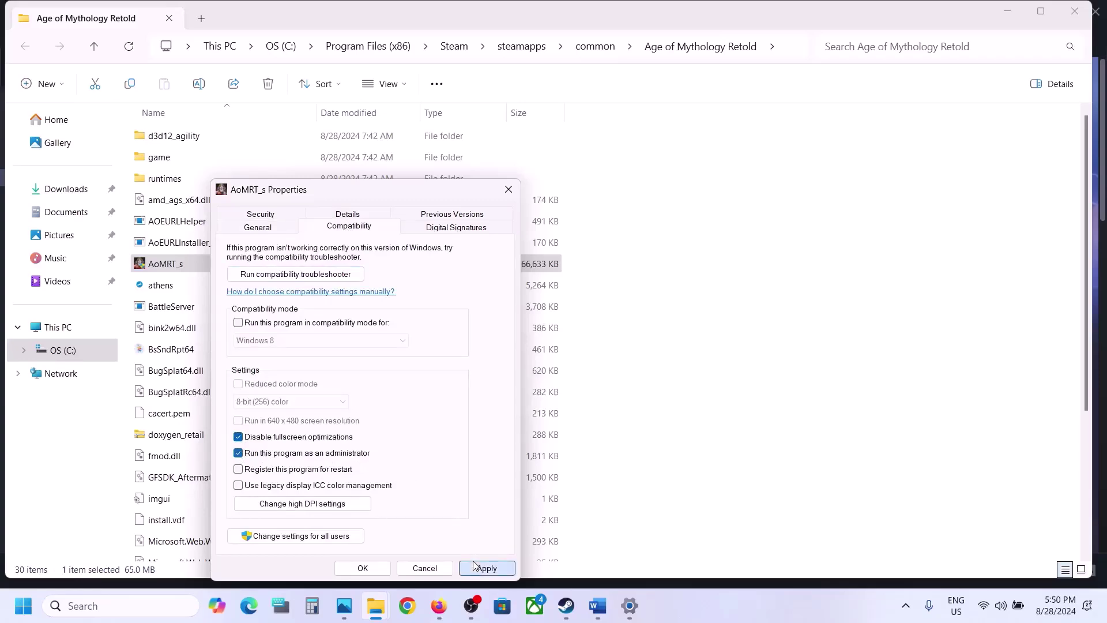
left_click(362, 568)
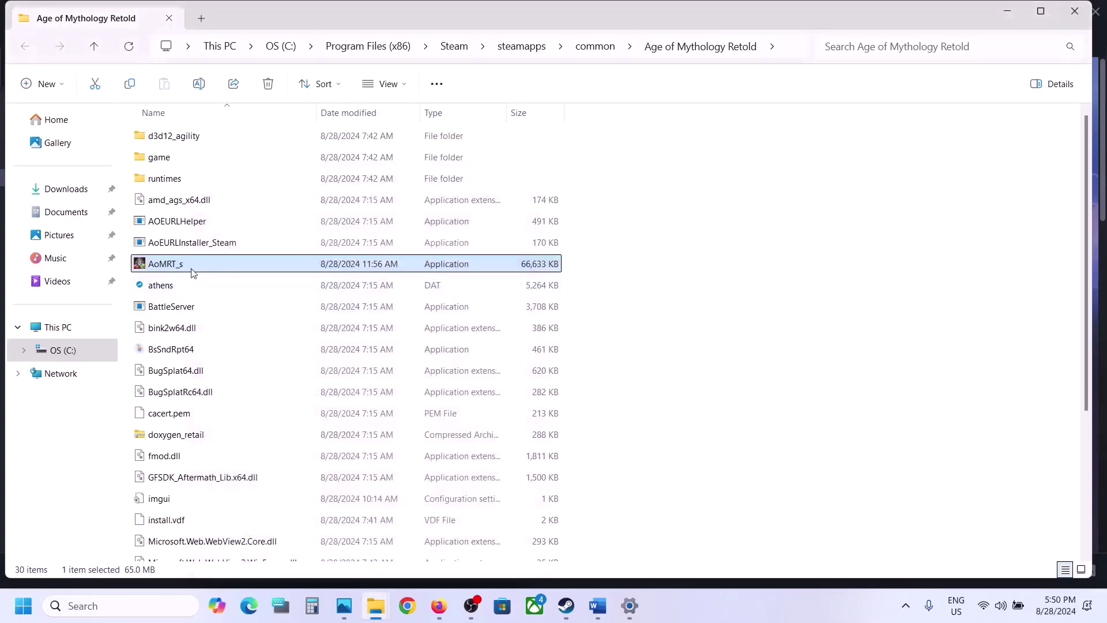
Reopen the AoMRT_s properties, review the fullscreen optimizations and administrator compatibility settings, and close the dialog
right_click(193, 272)
left_click(265, 377)
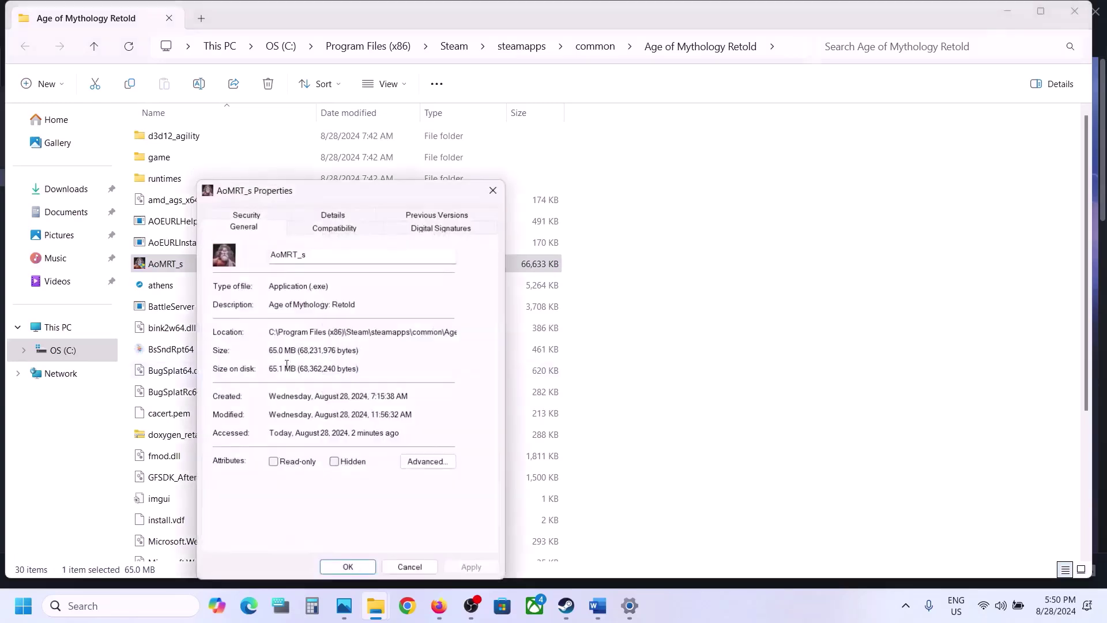
left_click(325, 228)
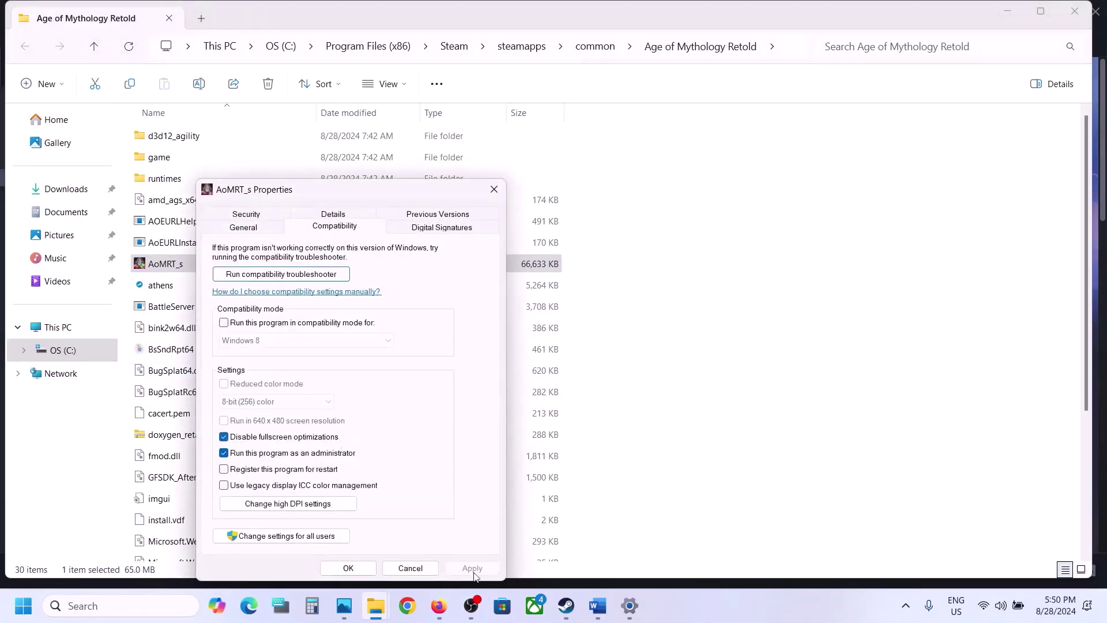
left_click(348, 568)
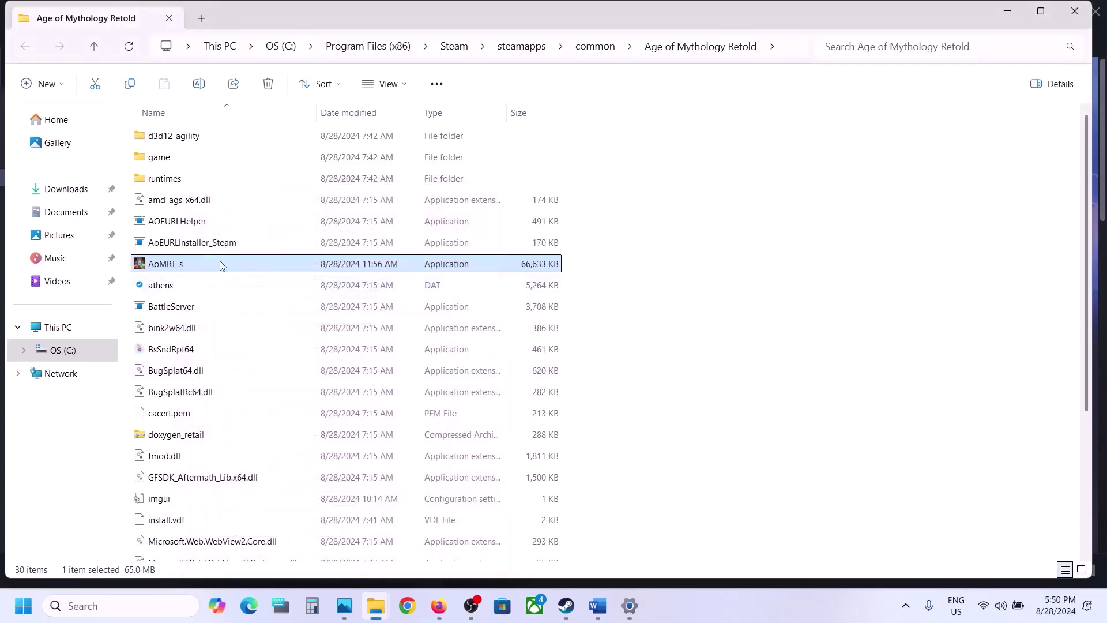
Return to the Word document and copy the Visual C++ downloads link under Step 6
left_click(566, 605)
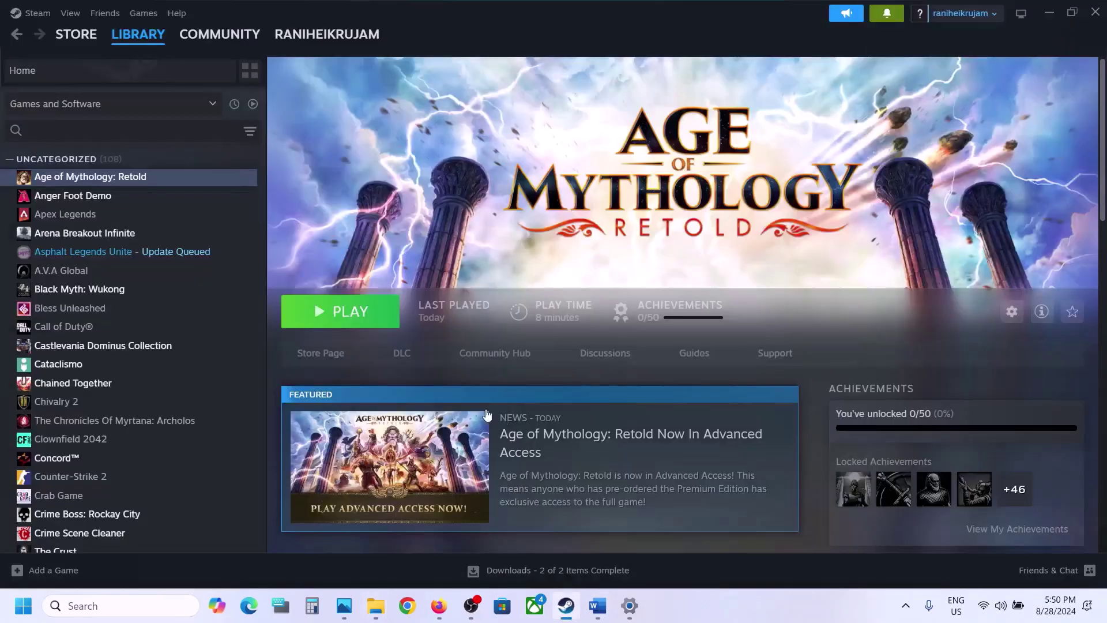
left_click(598, 605)
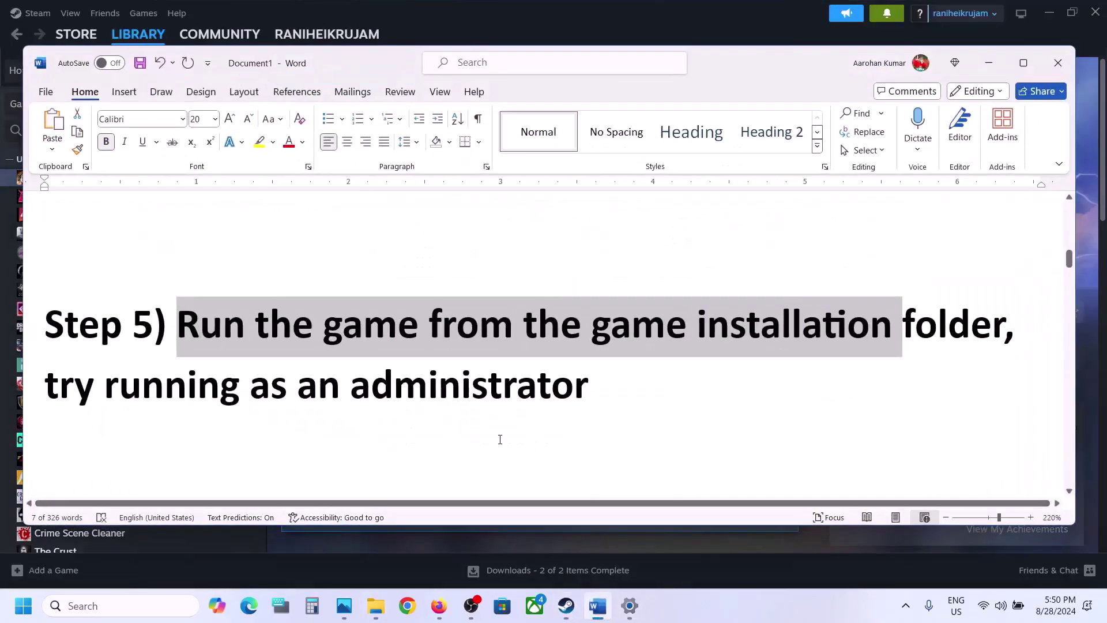
scroll(500, 439, "down", 3)
scroll(500, 439, "down", 2)
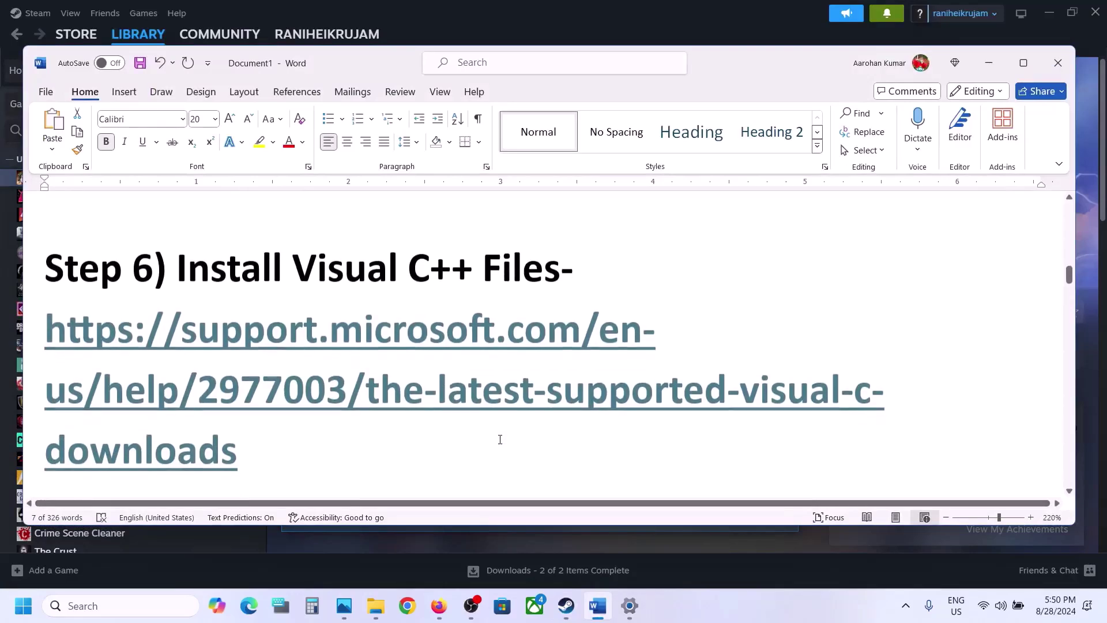
triple_click(291, 449)
key("ctrl+c")
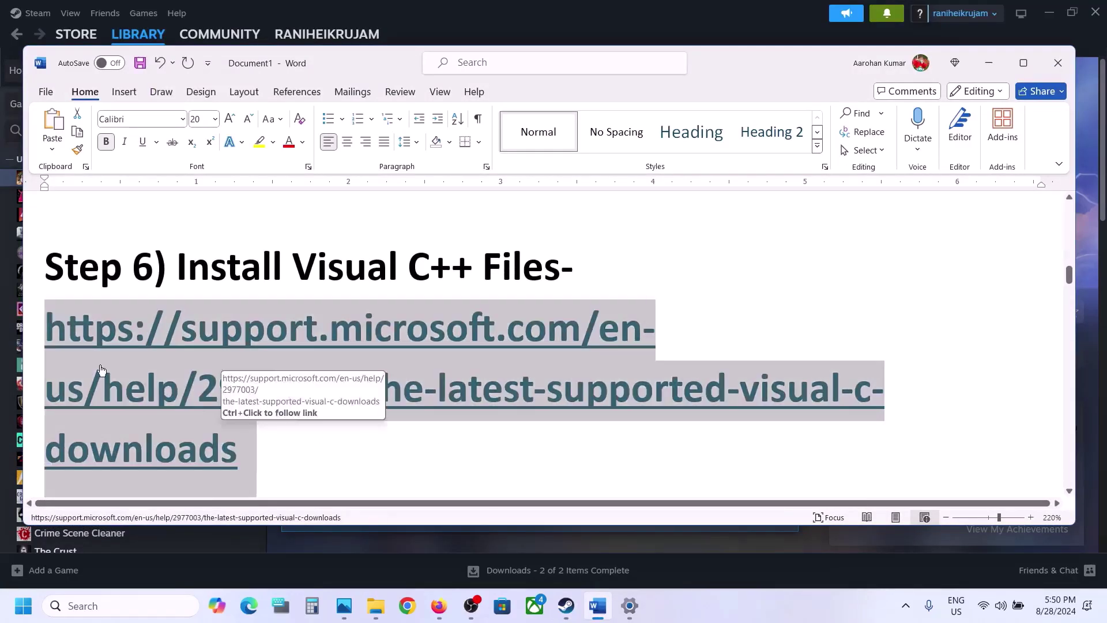
Open the copied link in Chrome and find the Visual Studio 2015, 2017, 2019, and 2022 redistributable download table
left_click(399, 613)
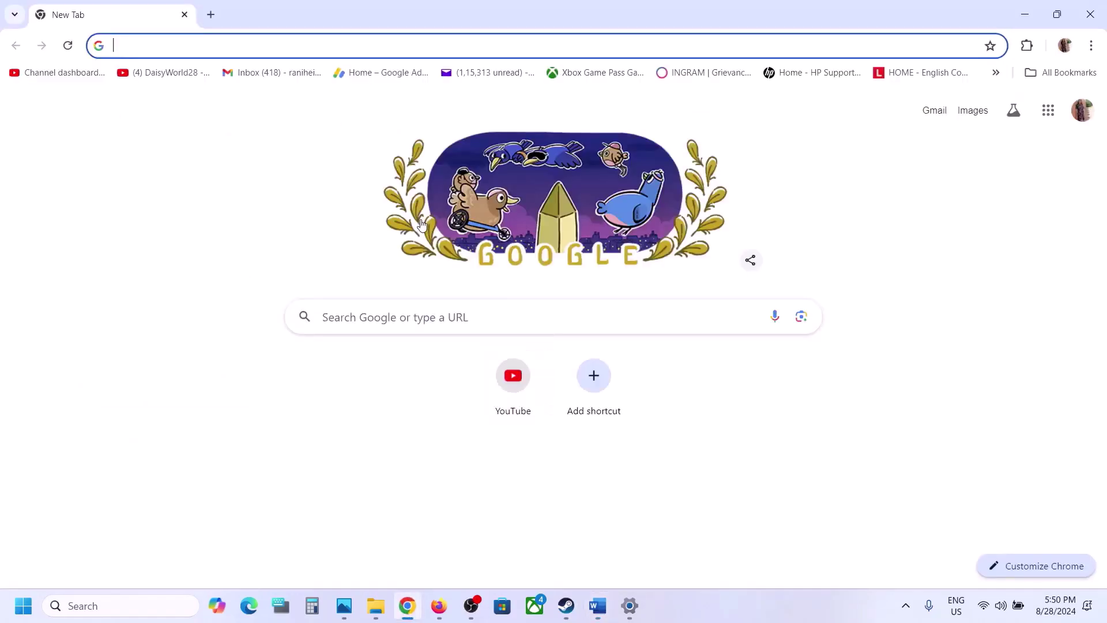
key("ctrl+v")
key("Return")
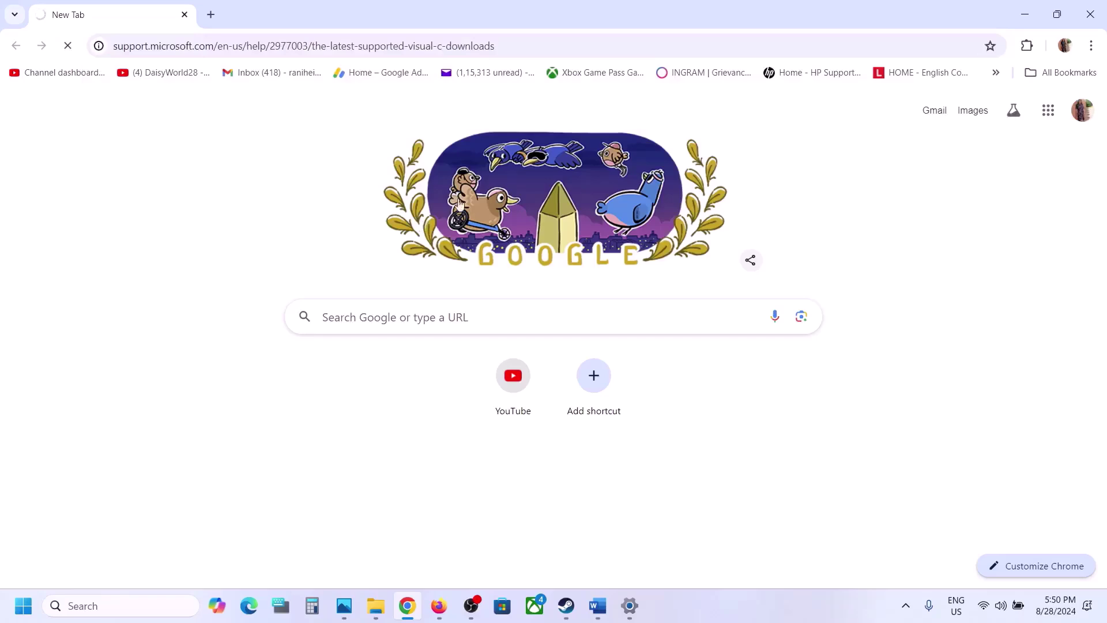
scroll(502, 365, "down", 5)
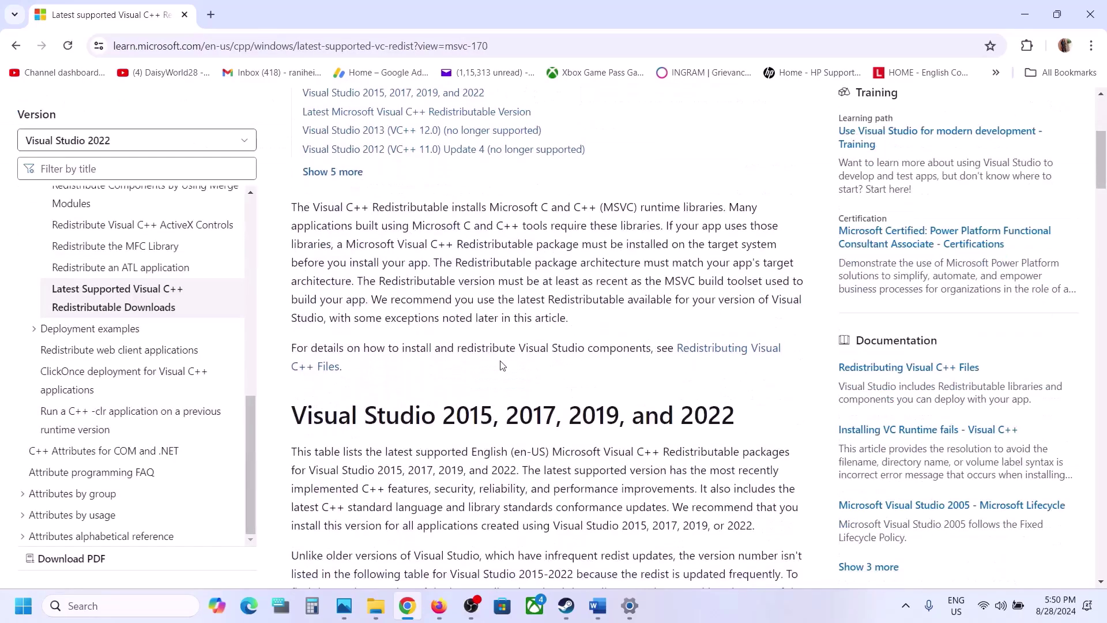
scroll(502, 365, "down", 2)
left_click_drag(317, 280, 659, 279)
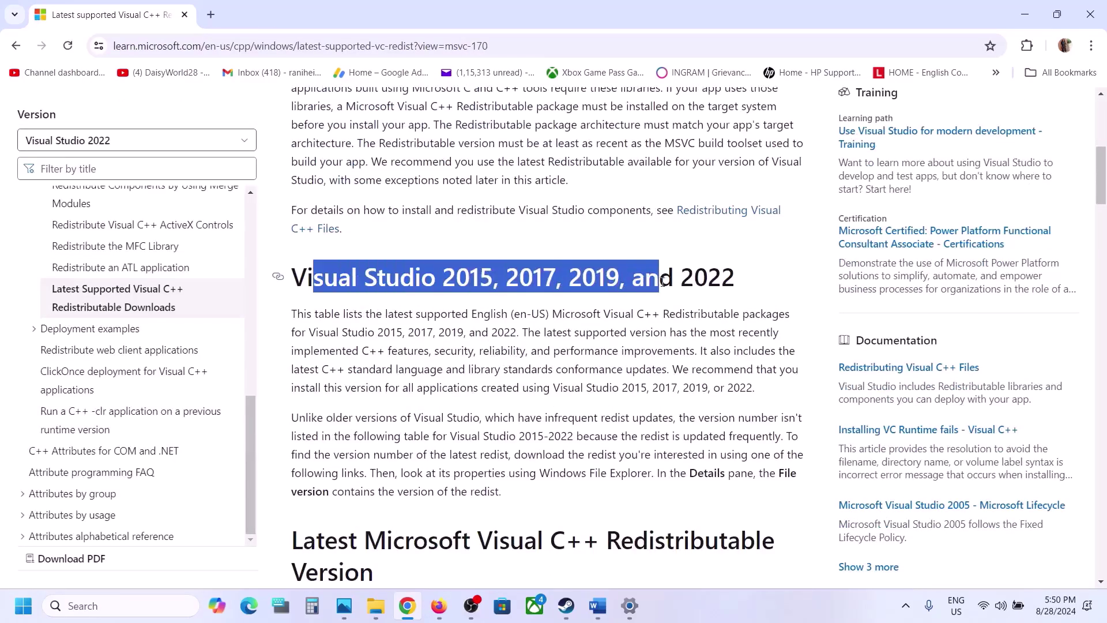
scroll(663, 283, "down", 6)
scroll(668, 286, "down", 2)
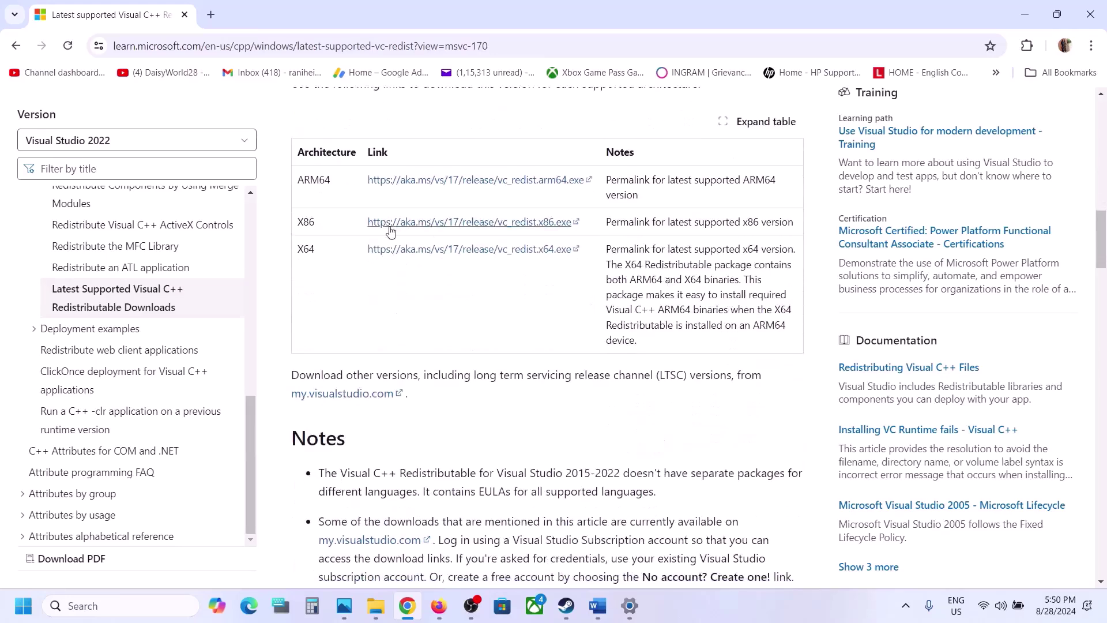
Download and launch the X86 Visual C++ Redistributable, vc_redist.x86.exe, and try to repair its installation
double_click(304, 221)
left_click_drag(306, 250, 304, 233)
double_click(304, 223)
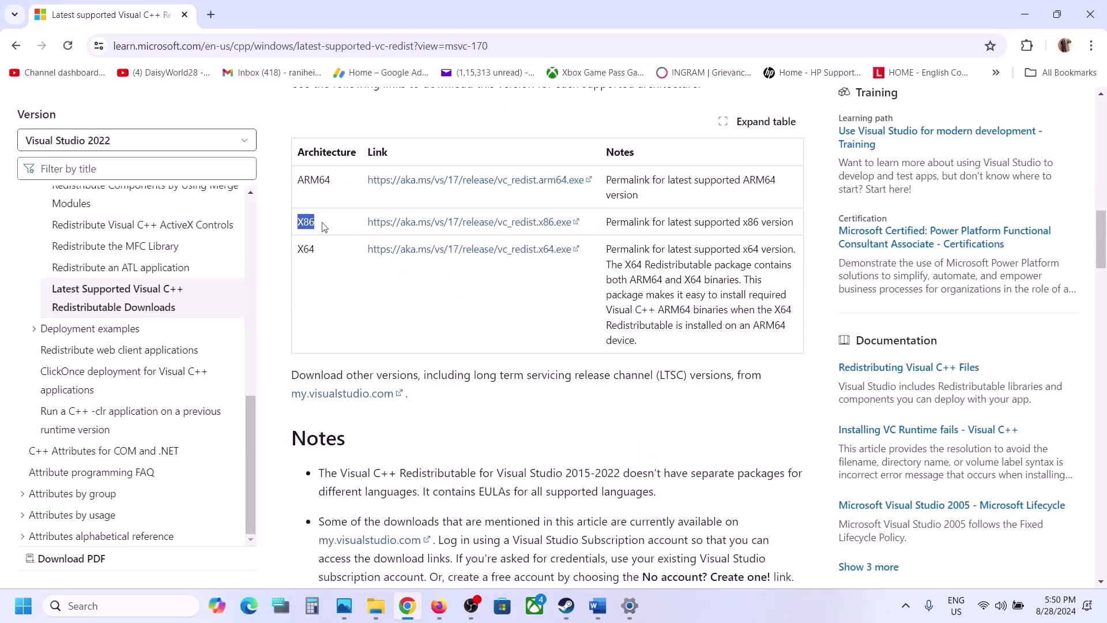
left_click(477, 221)
left_click(986, 84)
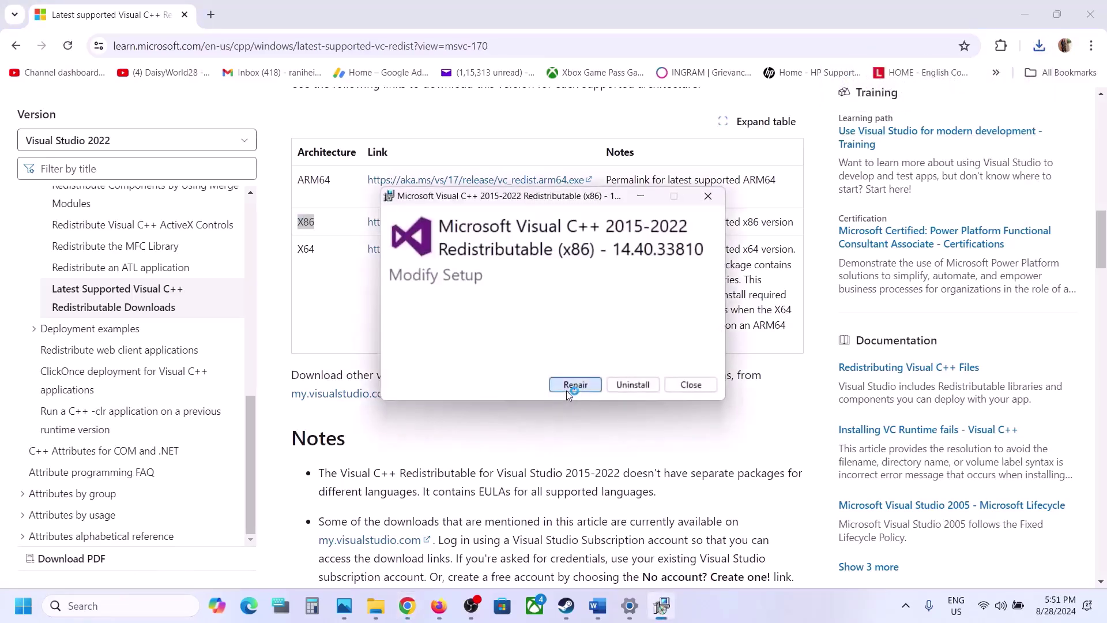
left_click(568, 388)
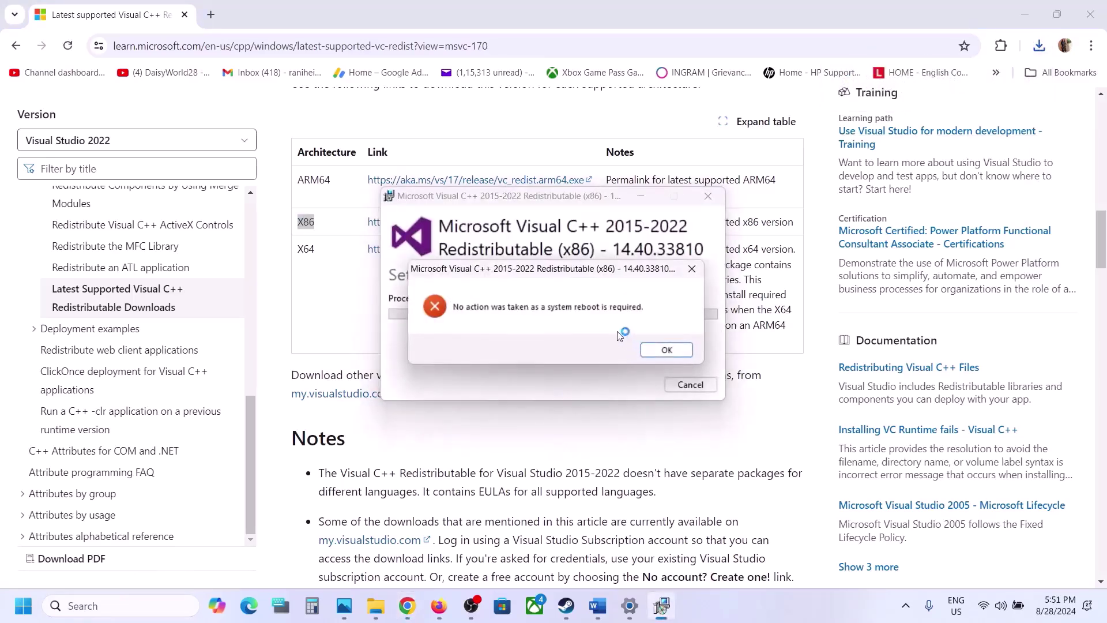
left_click(667, 350)
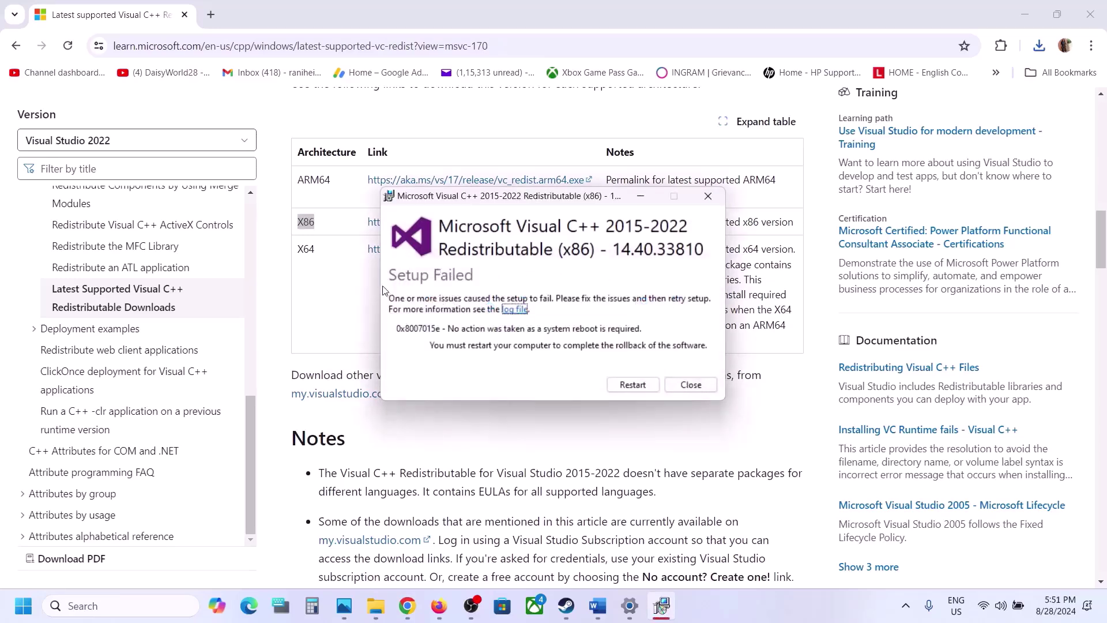
left_click(365, 282)
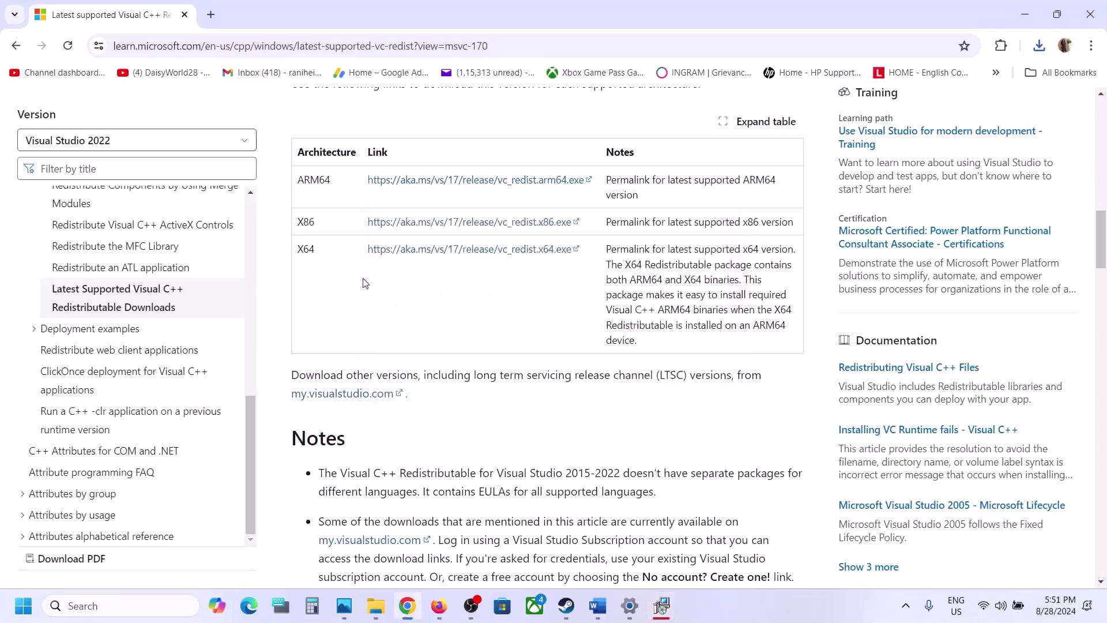
Download and launch the X64 Visual C++ Redistributable, vc_redist.x64.exe, and try to repair its installation
double_click(300, 249)
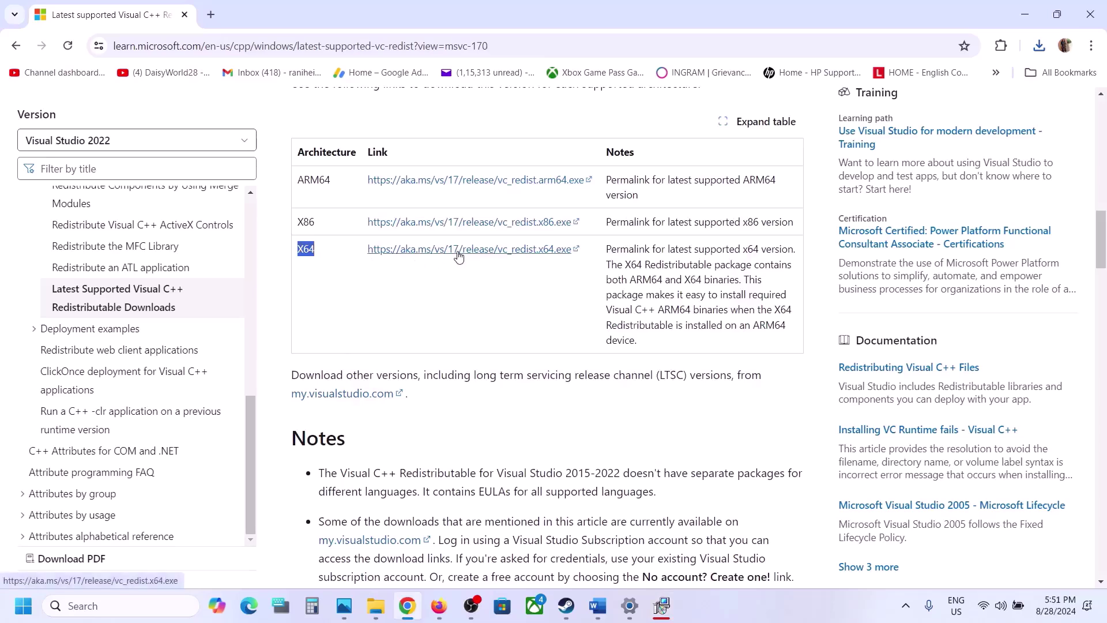
left_click(436, 254)
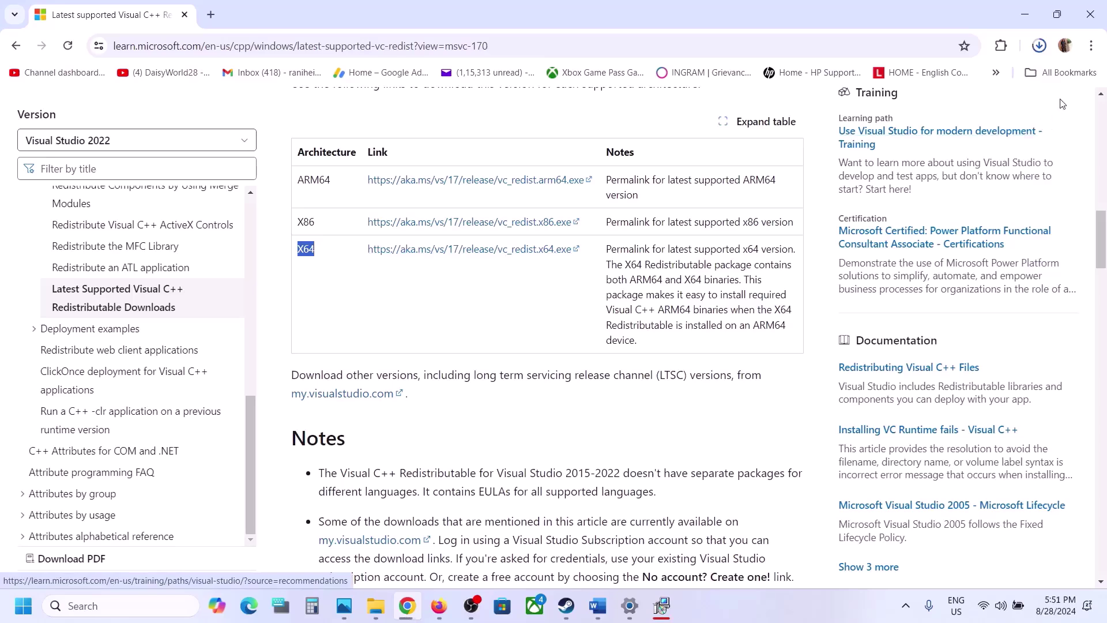
left_click(945, 77)
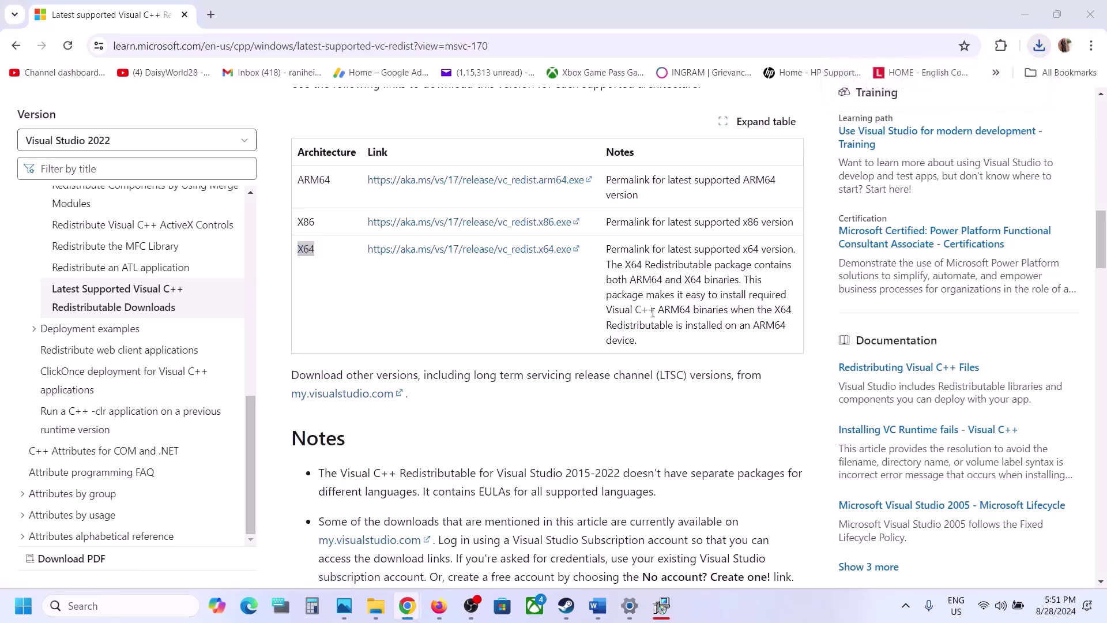
left_click(575, 385)
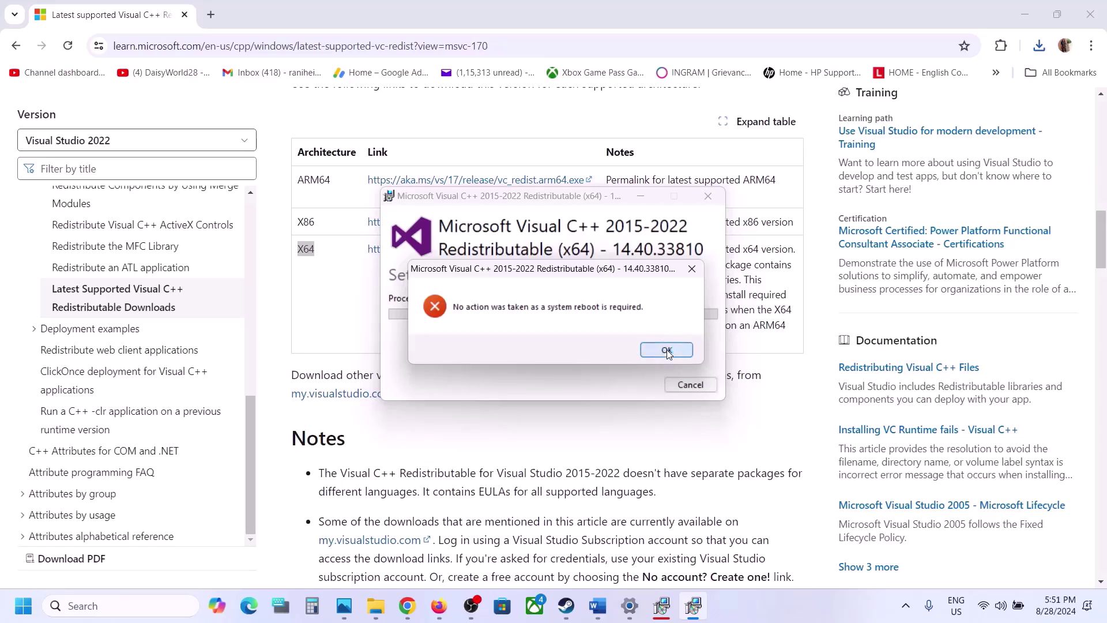
left_click(667, 351)
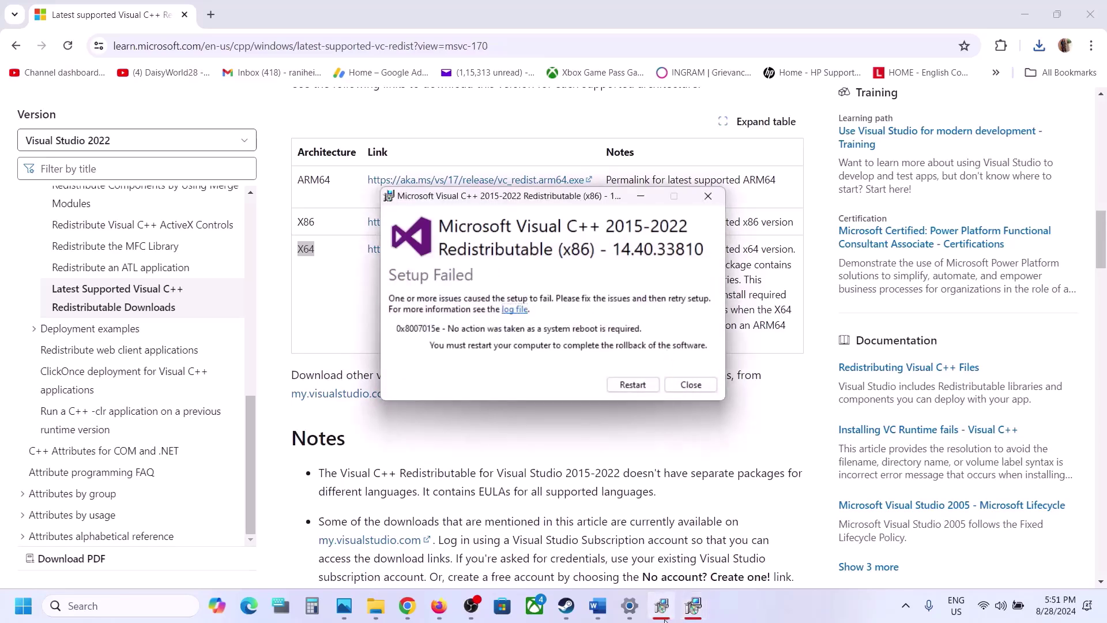
Move the x86 setup window aside and display the Windows power options that include Restart
left_click_drag(614, 193, 390, 226)
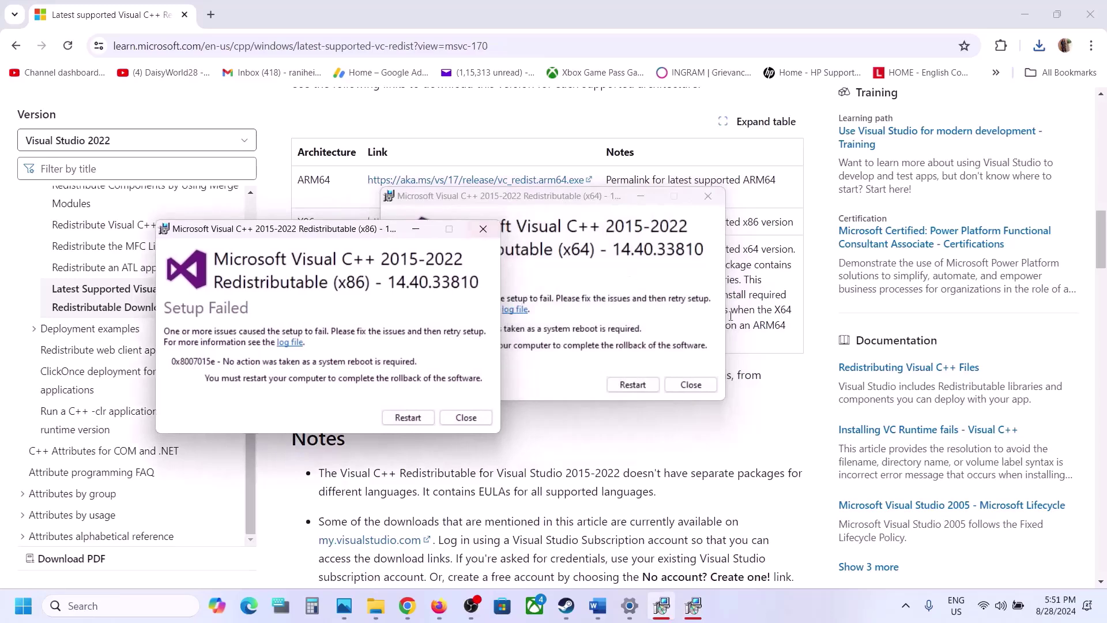
left_click(419, 423)
left_click(21, 607)
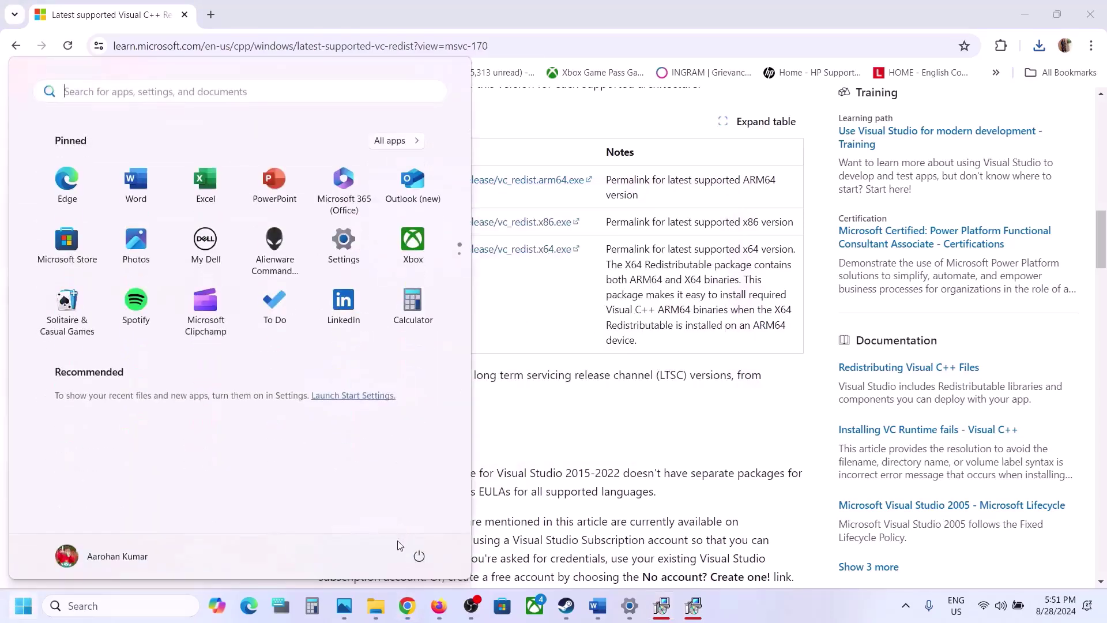
left_click(419, 556)
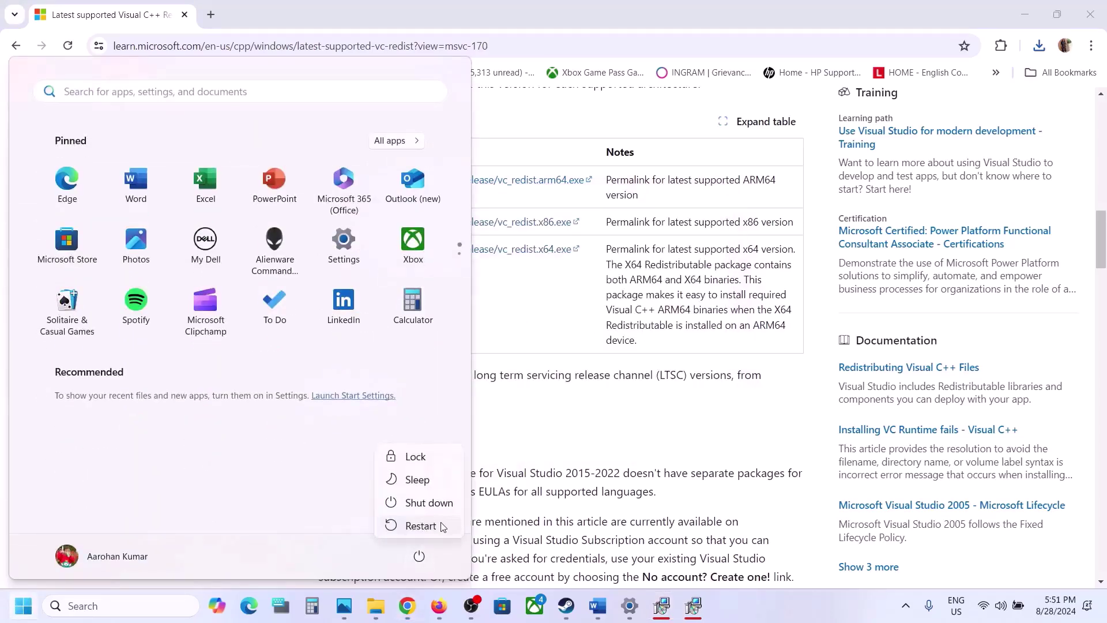
Return to the Word document and highlight the Step 7 text on a clean installation of the graphics card driver
left_click(567, 612)
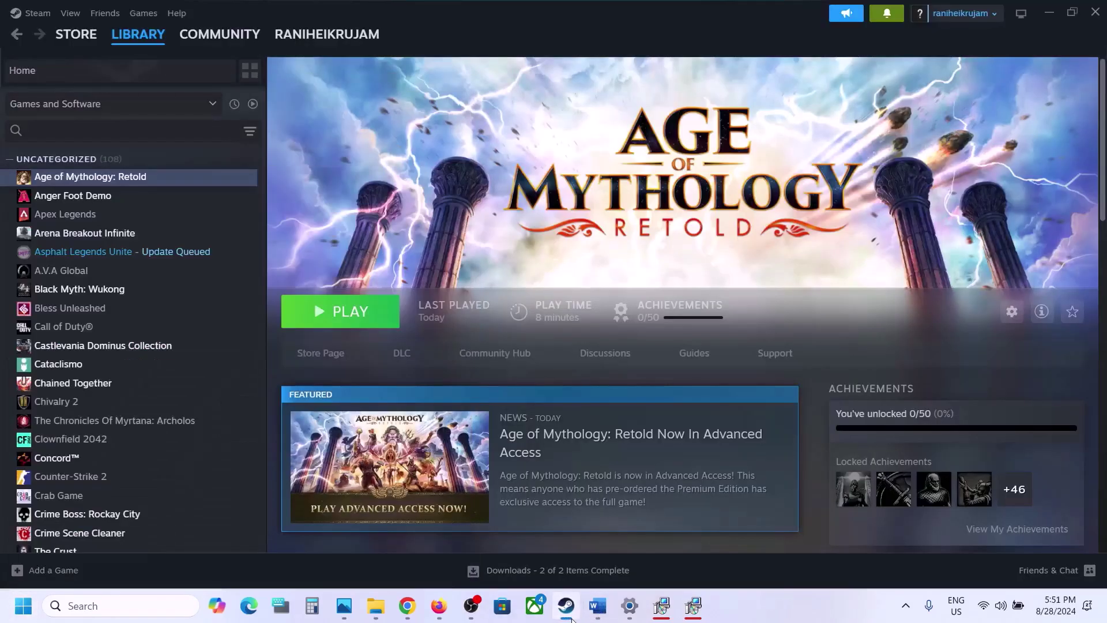
left_click(598, 605)
scroll(480, 380, "down", 1)
scroll(480, 380, "down", 3)
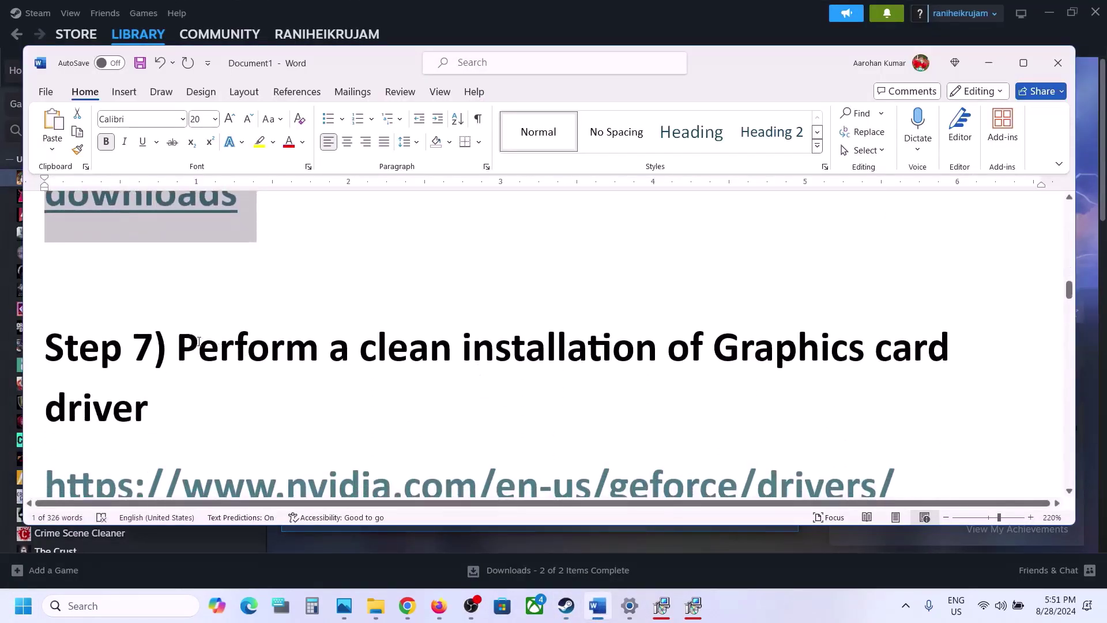
left_click_drag(186, 340, 670, 386)
scroll(333, 316, "down", 2)
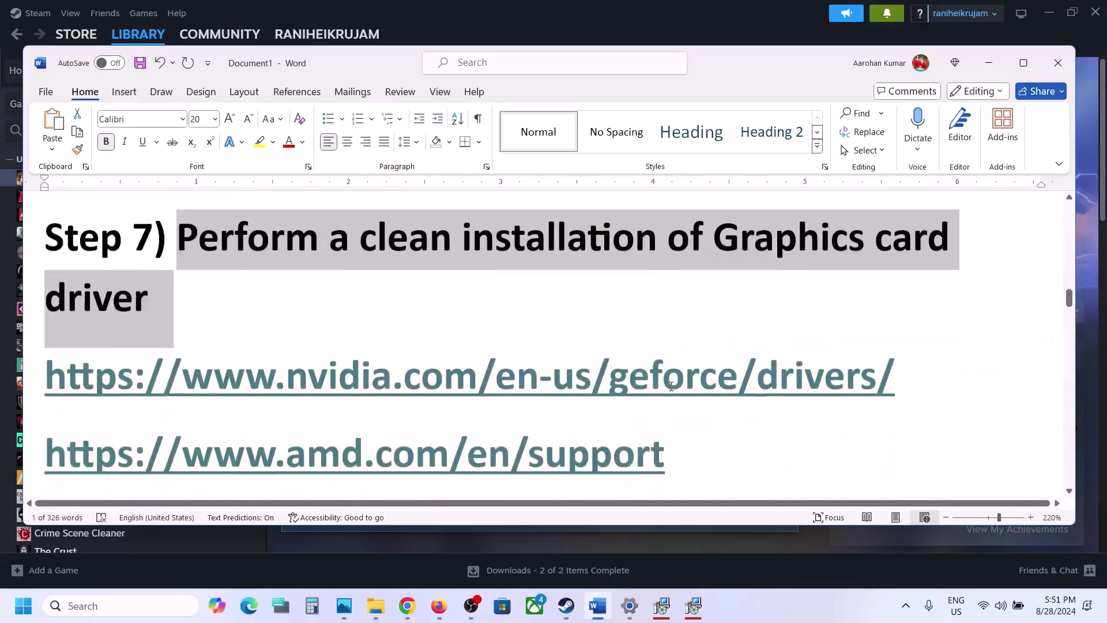
left_click_drag(334, 316, 688, 336)
left_click_drag(214, 403, 590, 407)
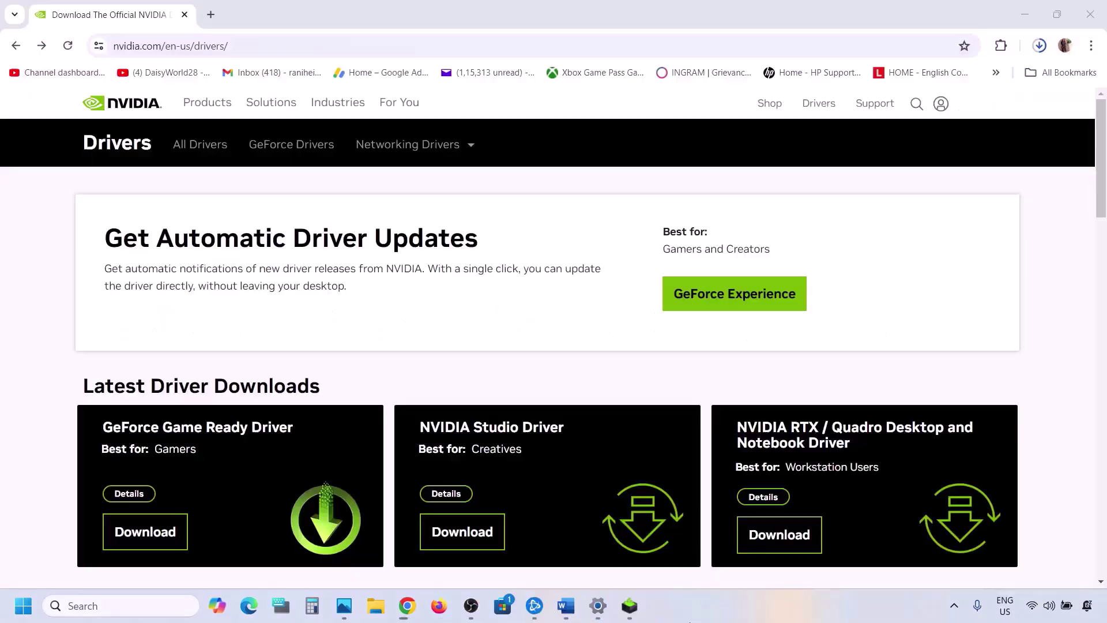
Search the NVIDIA drivers manually for the GeForce RTX 3050 Laptop GPU, RTX 30 Series (Notebooks), on Windows 11 in English (US)
scroll(285, 408, "down", 6)
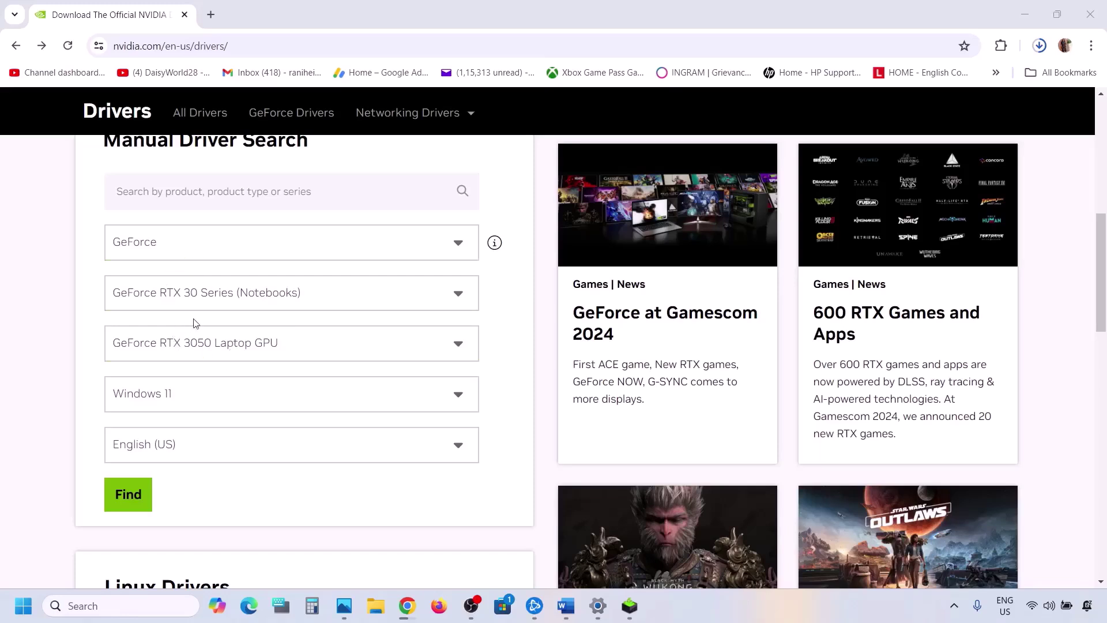
left_click(167, 304)
left_click(91, 320)
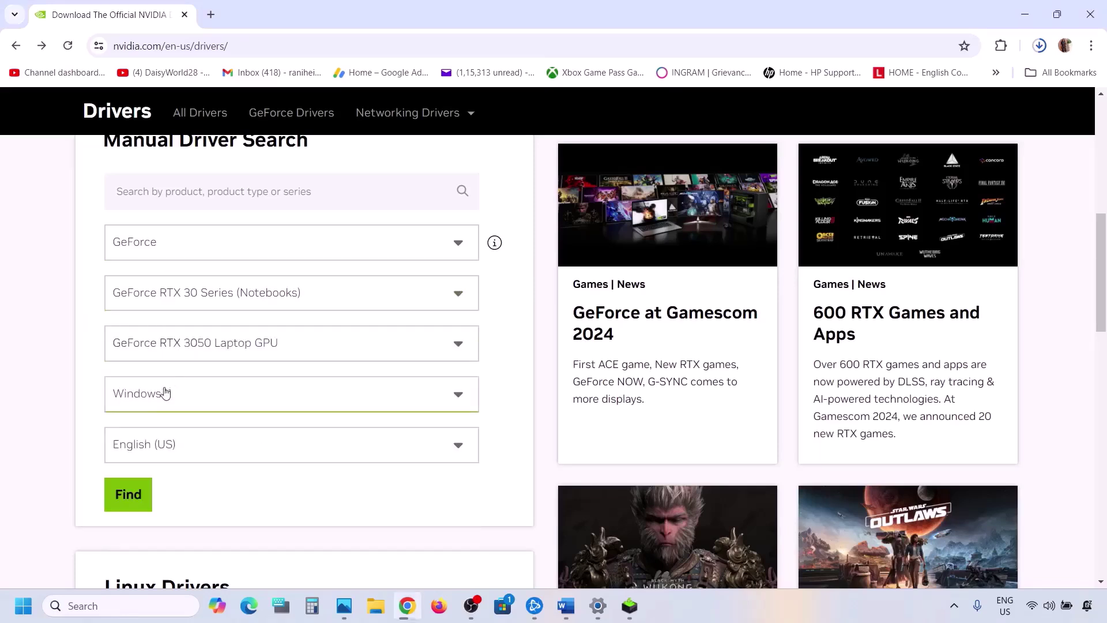
left_click(164, 411)
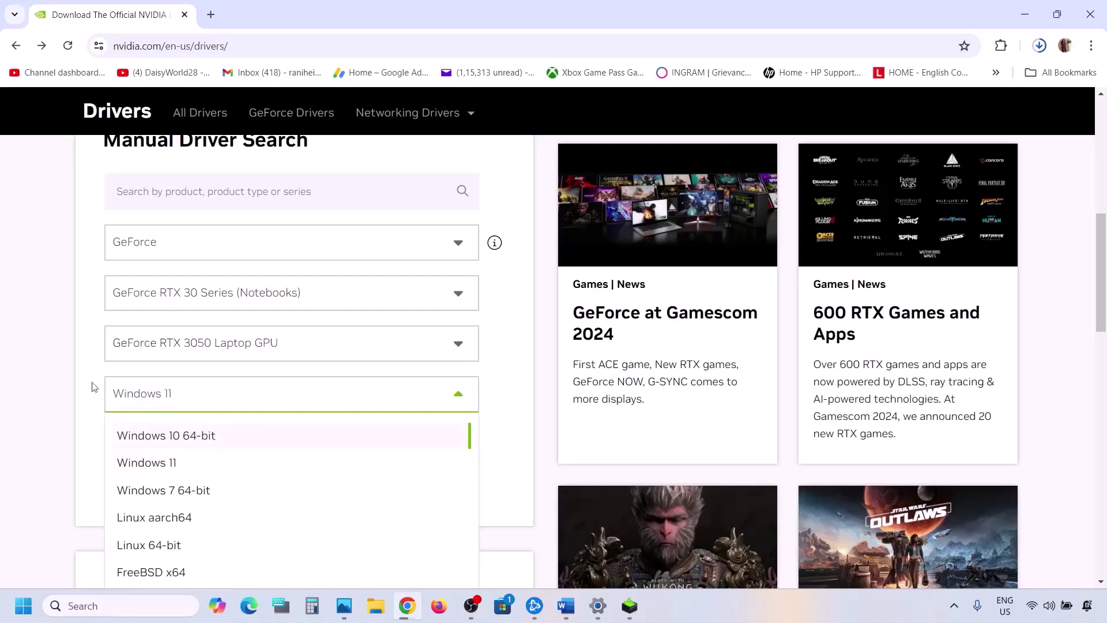
left_click(59, 376)
scroll(213, 413, "down", 1)
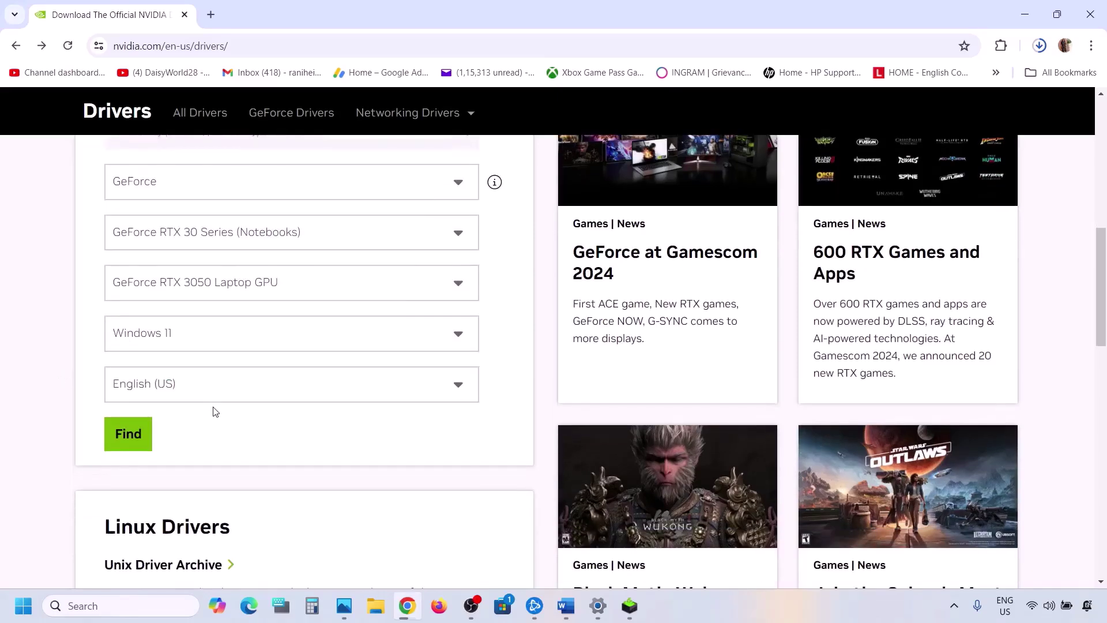
left_click(132, 434)
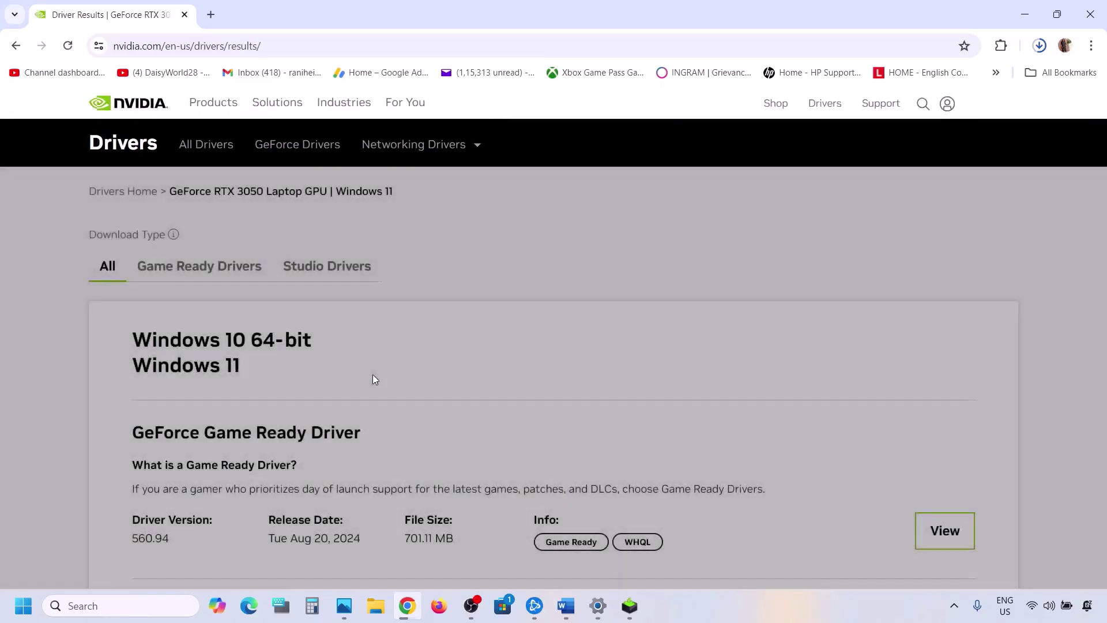
Highlight the GeForce Game Ready Driver's version in the results and download that driver, 560.94, from its details page
scroll(370, 379, "down", 3)
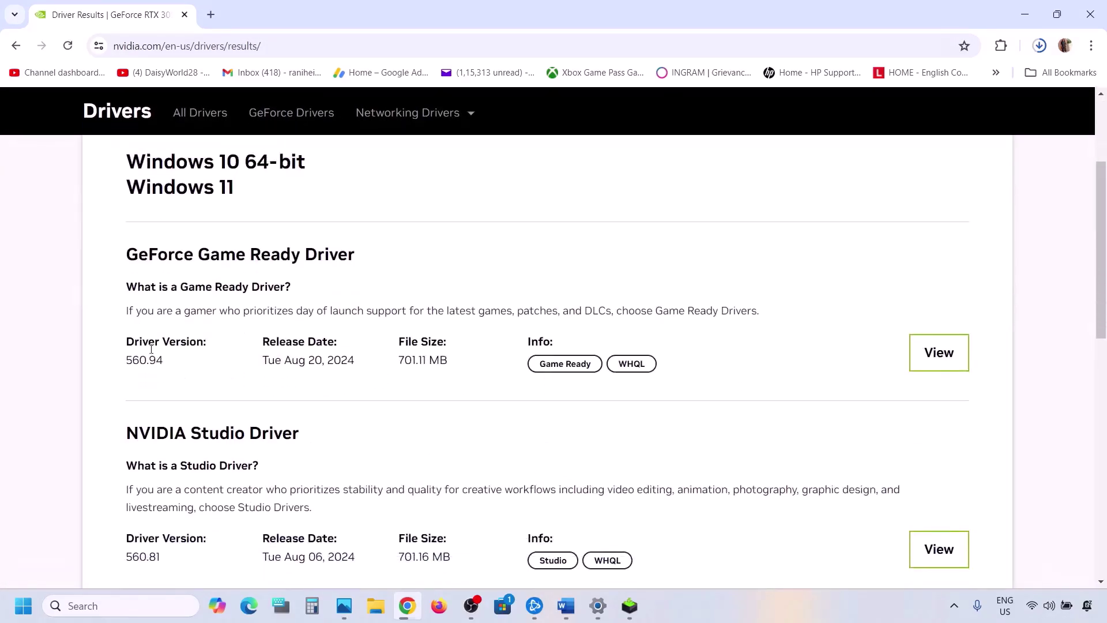
left_click_drag(142, 343, 201, 338)
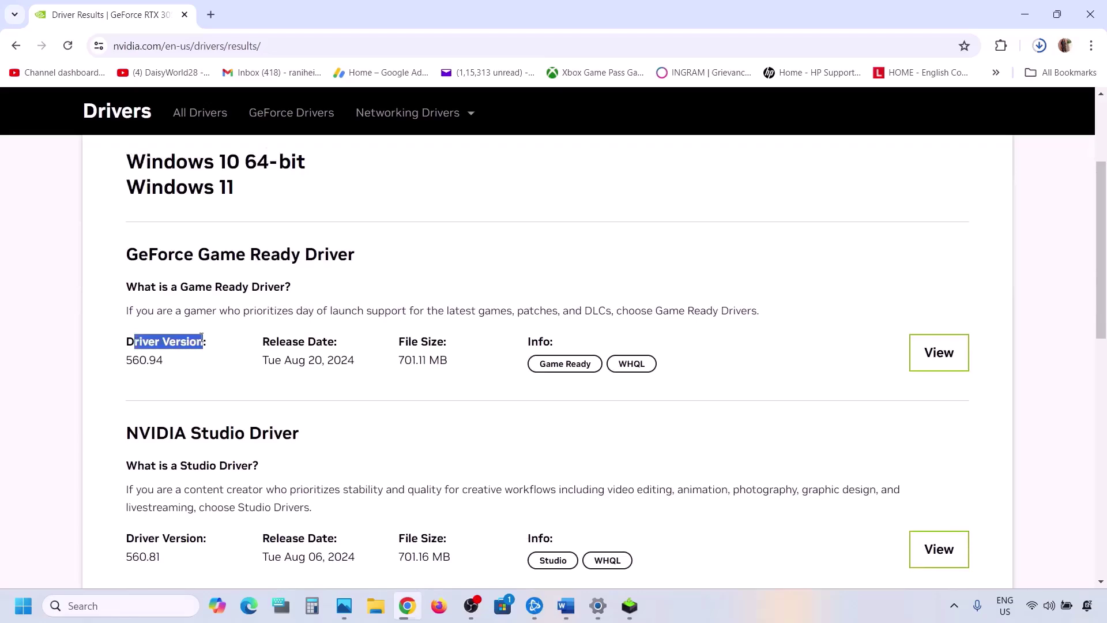
left_click_drag(129, 362, 177, 362)
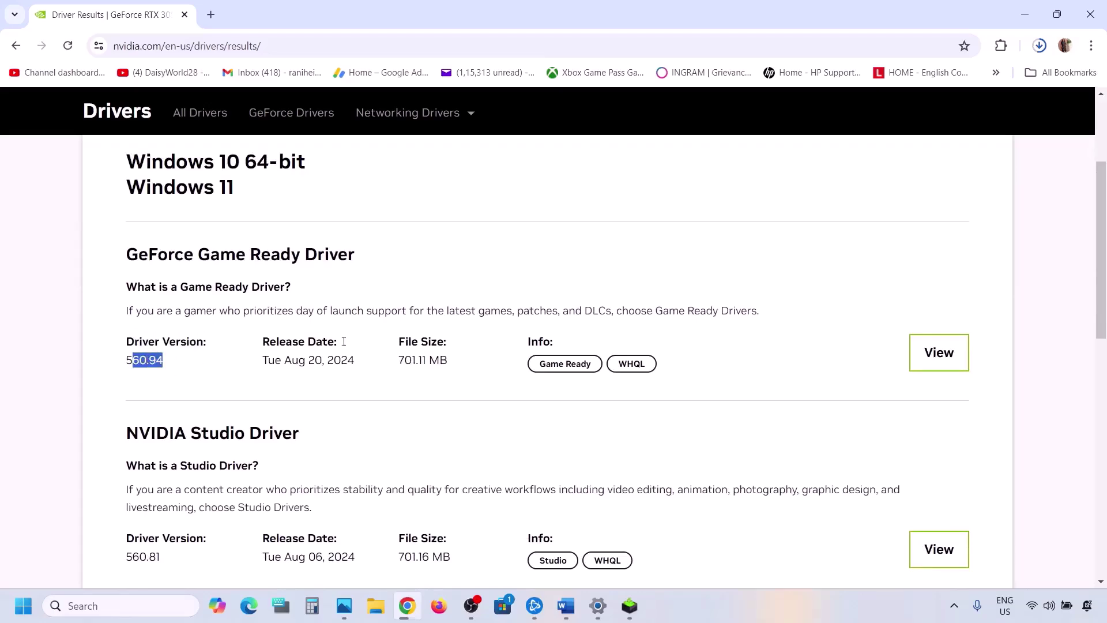
left_click(941, 351)
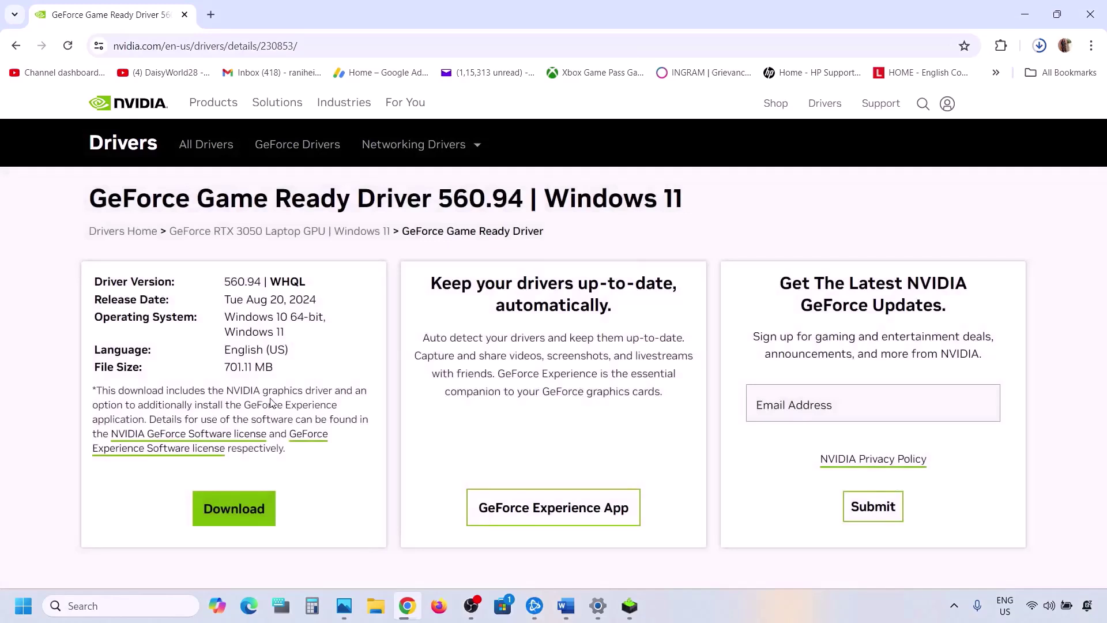
left_click(233, 512)
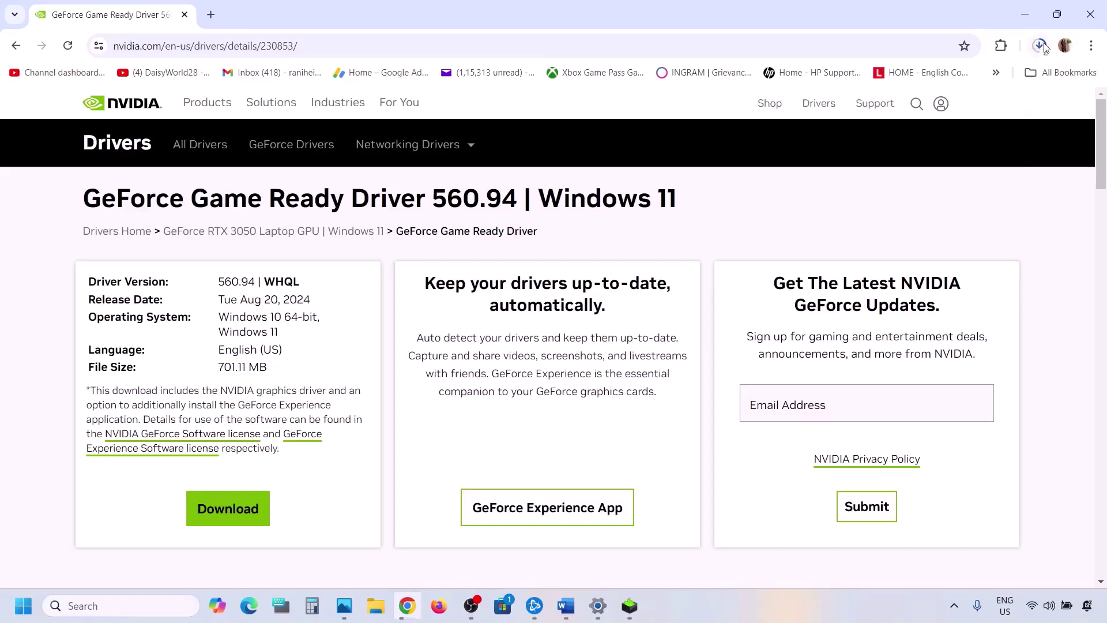
Accept the NVIDIA installer's license and start a Custom (Advanced) installation with Perform a clean installation enabled
left_click(630, 610)
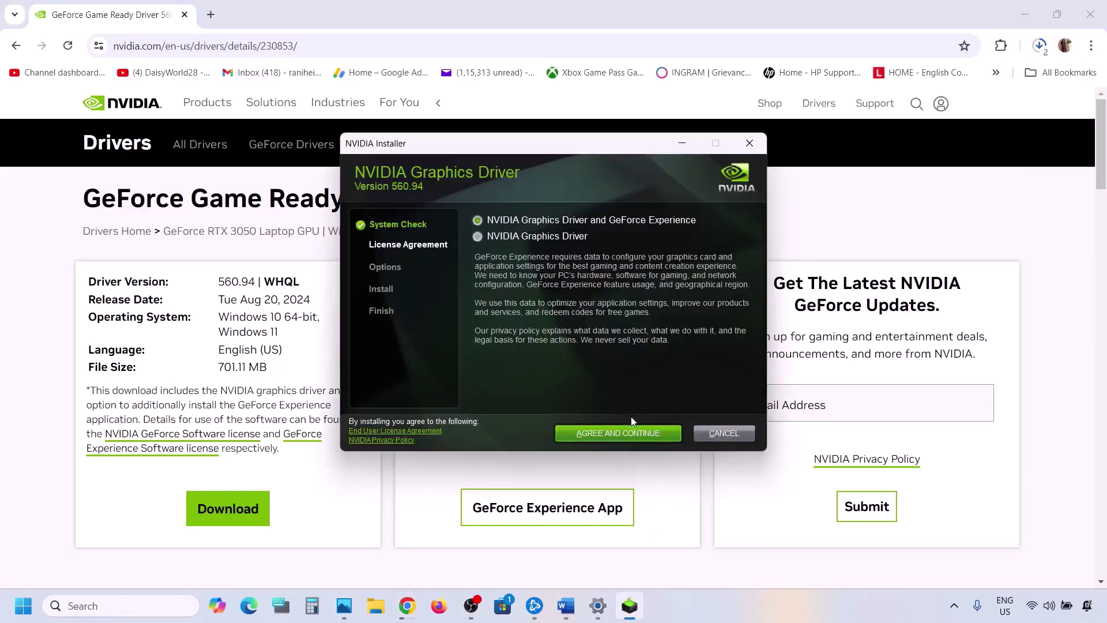
left_click(619, 434)
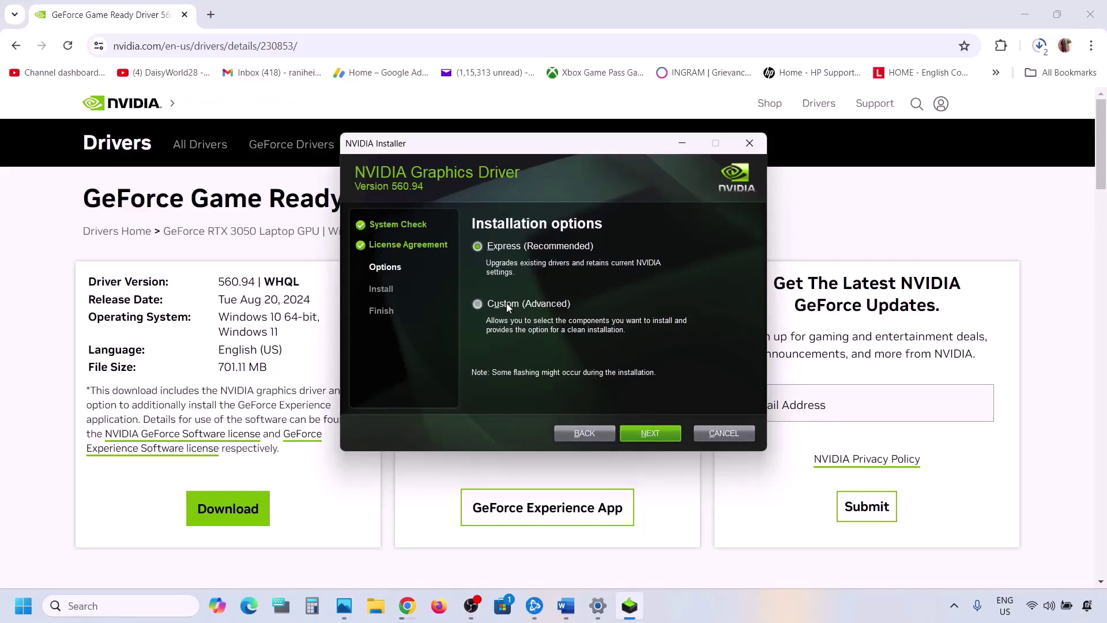
left_click(506, 304)
left_click(640, 435)
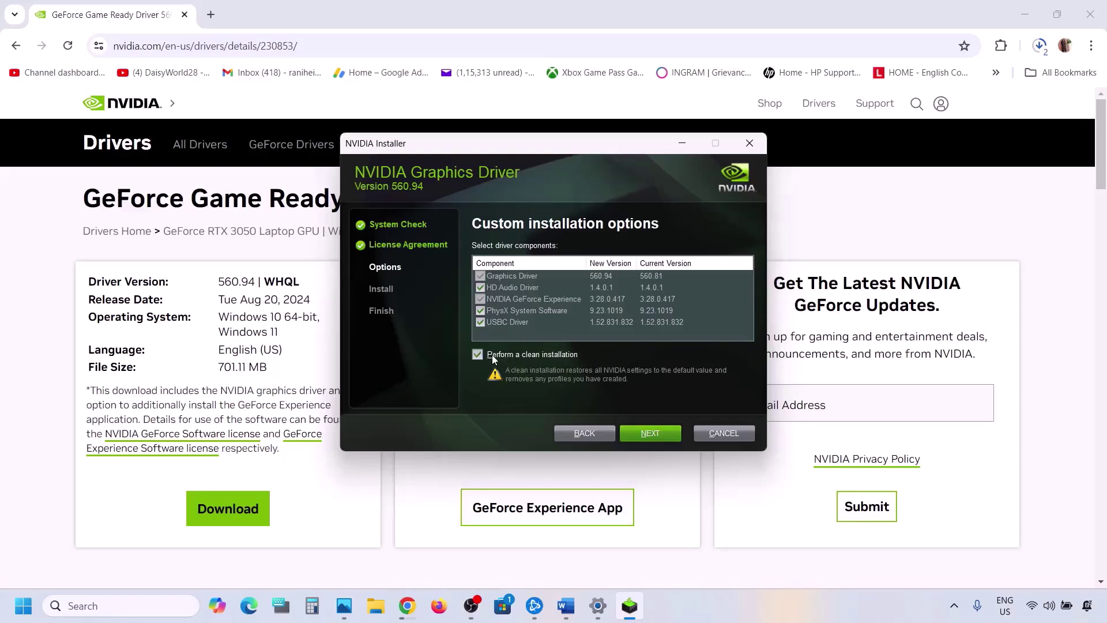
left_click(654, 435)
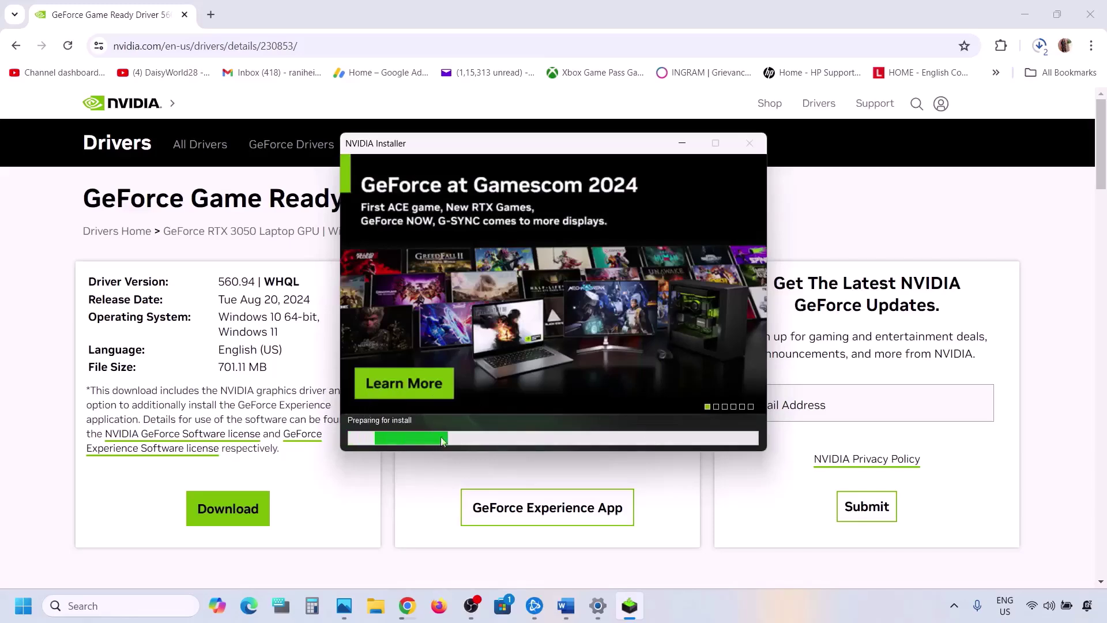
Display the Windows power options for restarting the computer and dismiss them
left_click(23, 605)
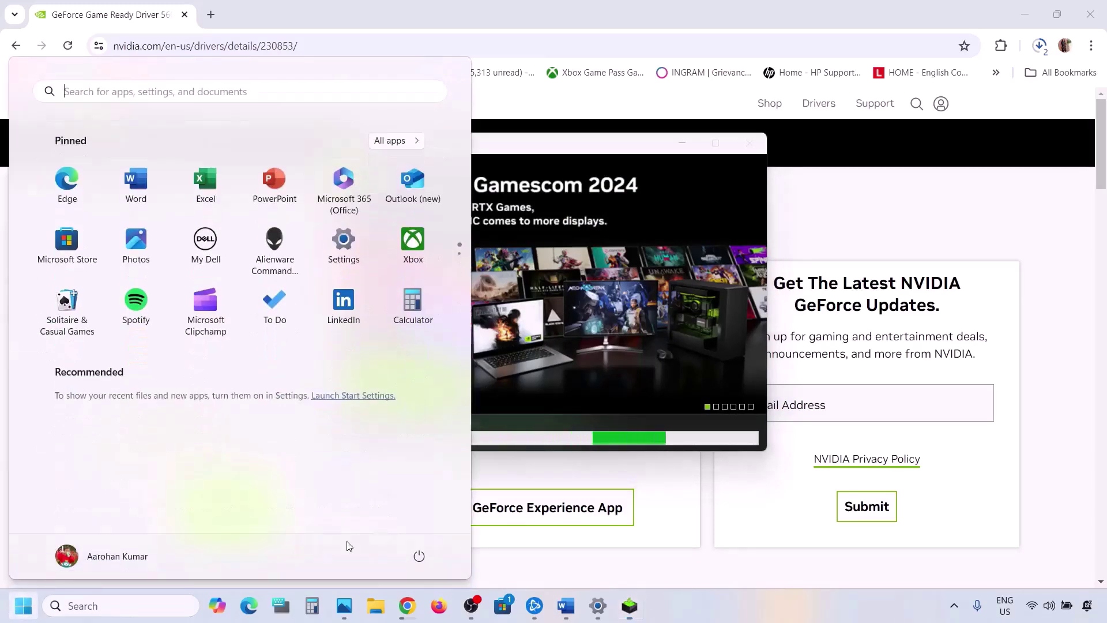
left_click(419, 558)
left_click(418, 557)
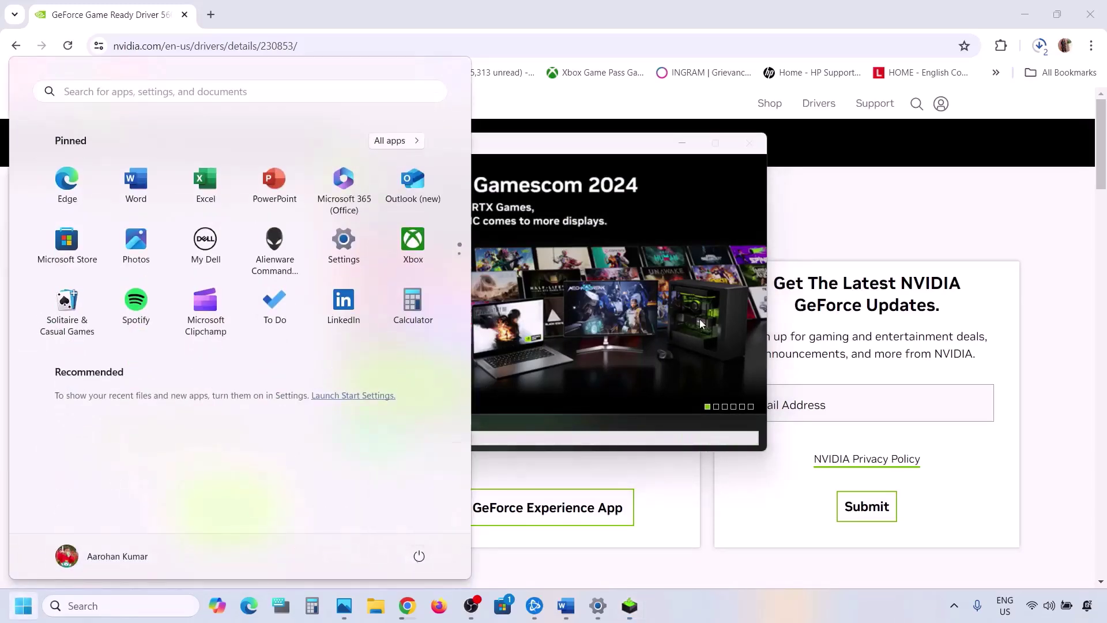
left_click(701, 325)
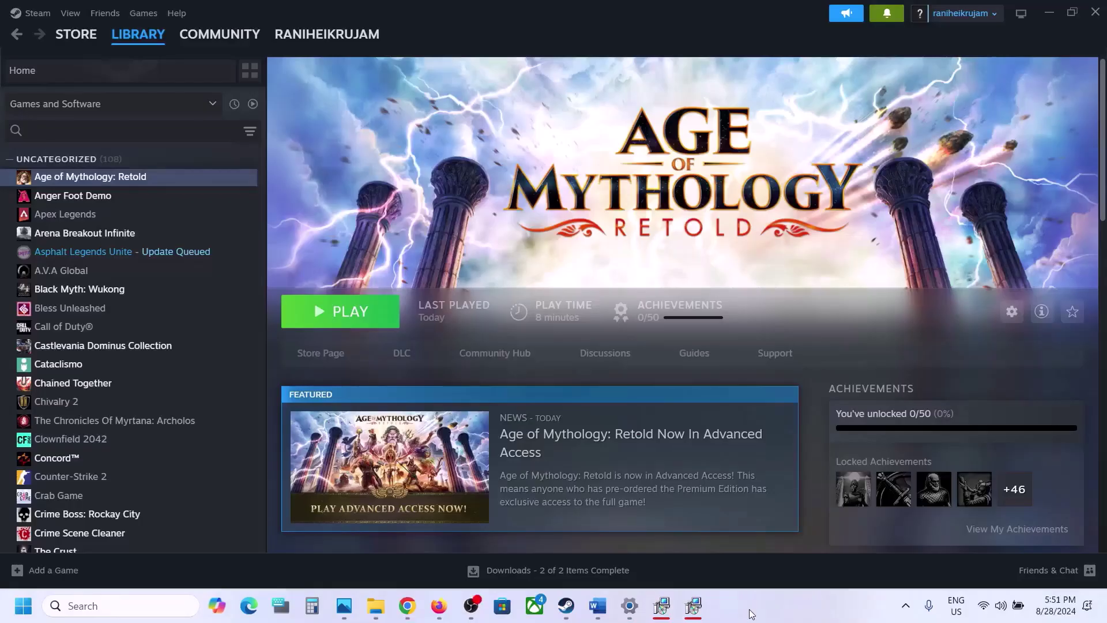
Return to the Word document and highlight the Step 8 text on connecting the display cable to the discrete graphics card slot
left_click(598, 605)
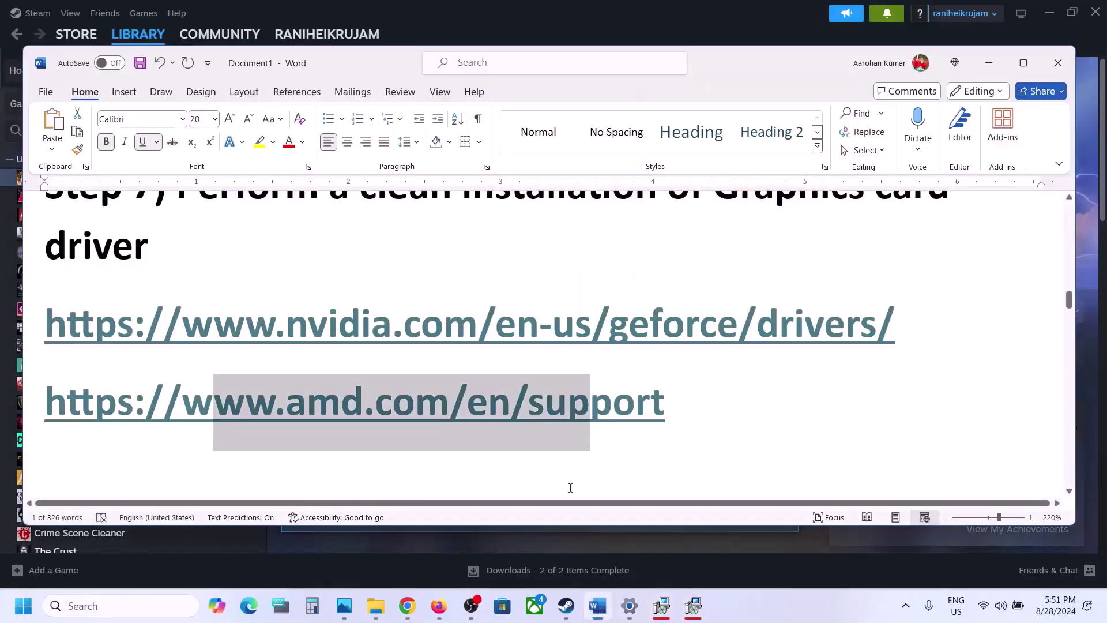
scroll(455, 389, "down", 1)
scroll(455, 389, "down", 3)
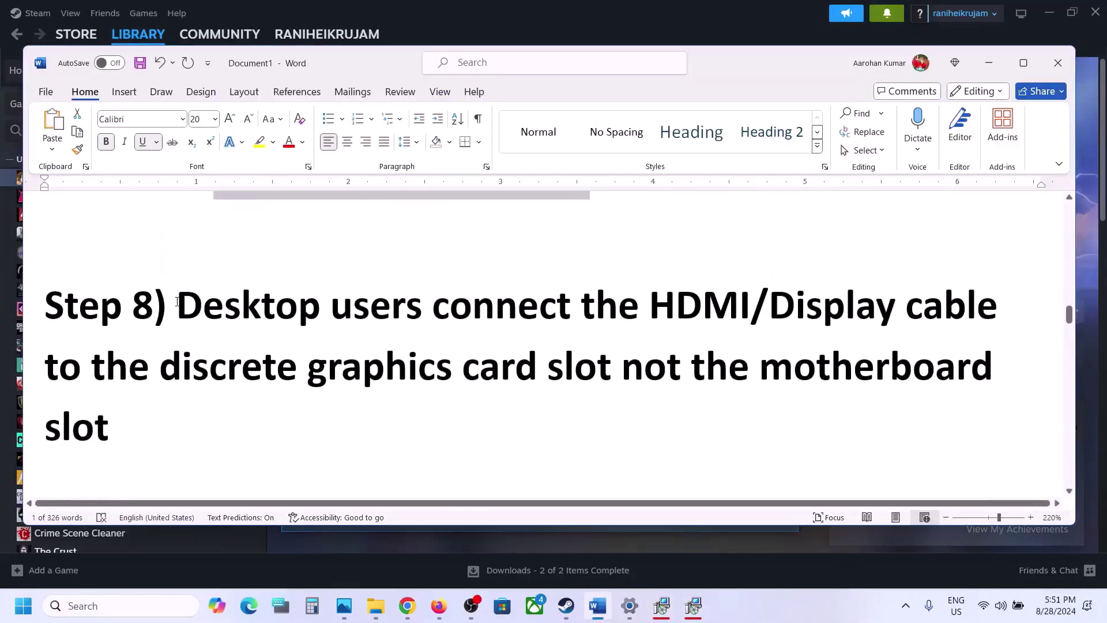
left_click_drag(177, 301, 536, 372)
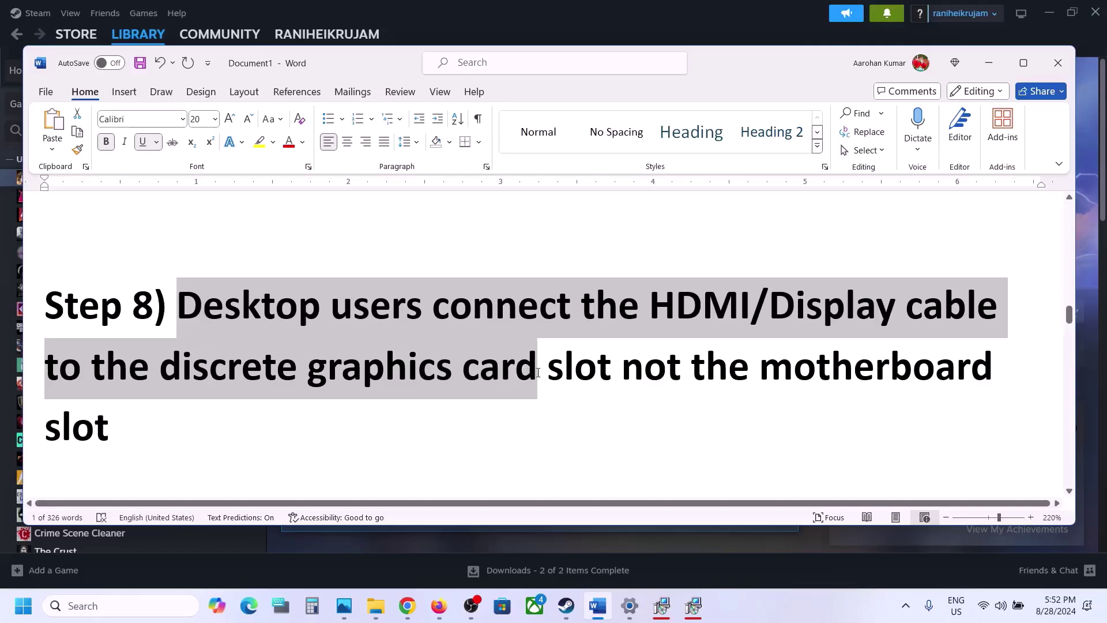
left_click_drag(537, 372, 537, 372)
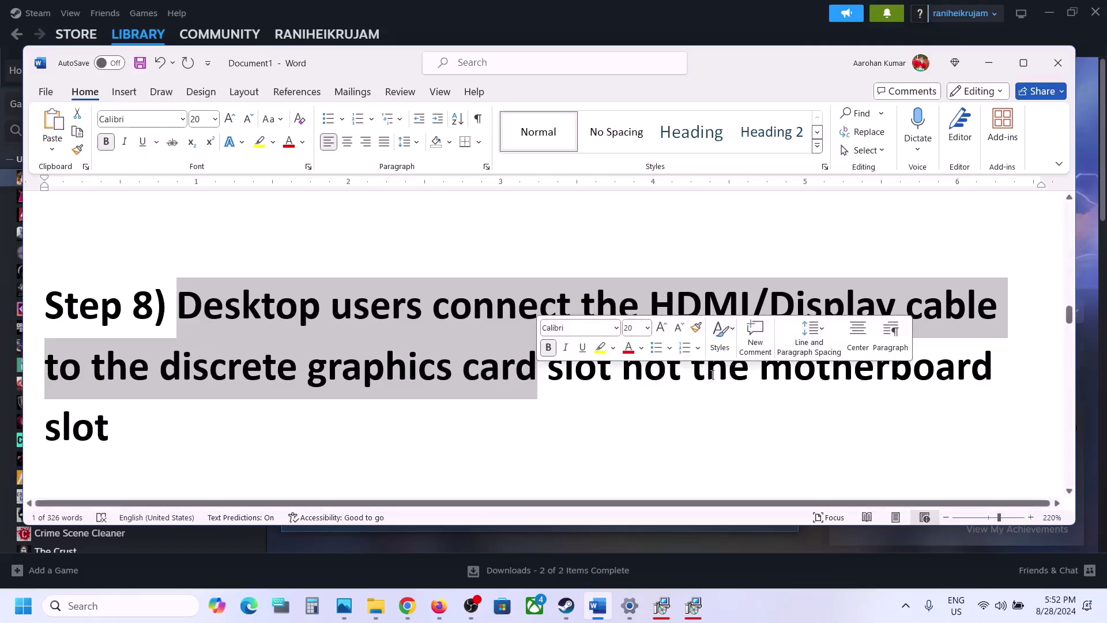
left_click_drag(690, 375, 181, 437)
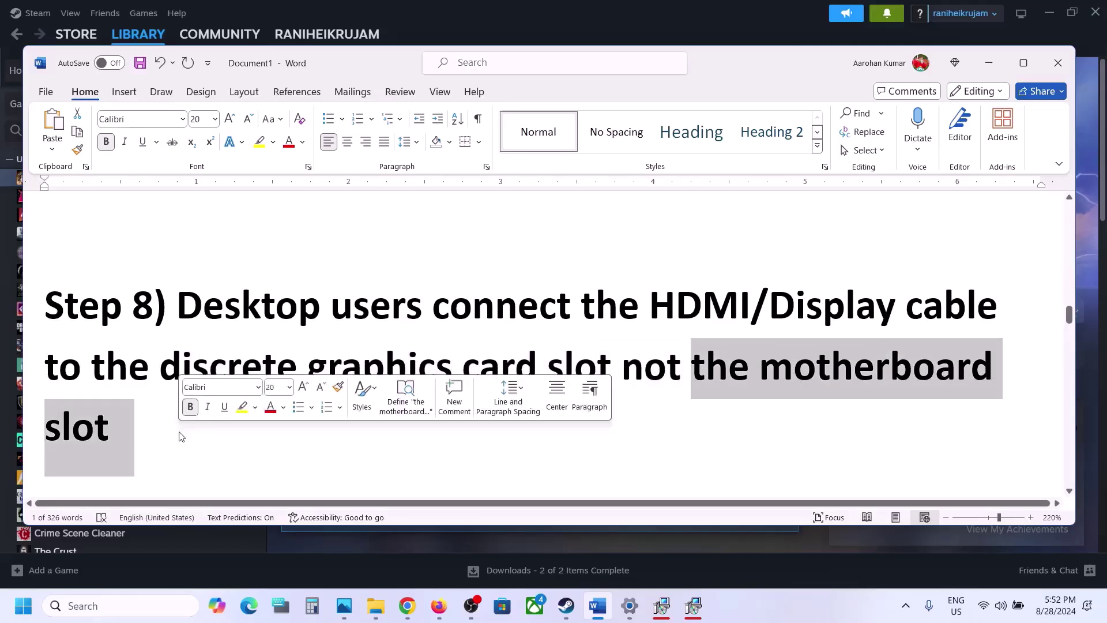
left_click(161, 372)
left_click_drag(161, 372, 432, 356)
Highlight the Step 9 text about making sure the graphics card is enabled in Device Manager
scroll(432, 356, "down", 3)
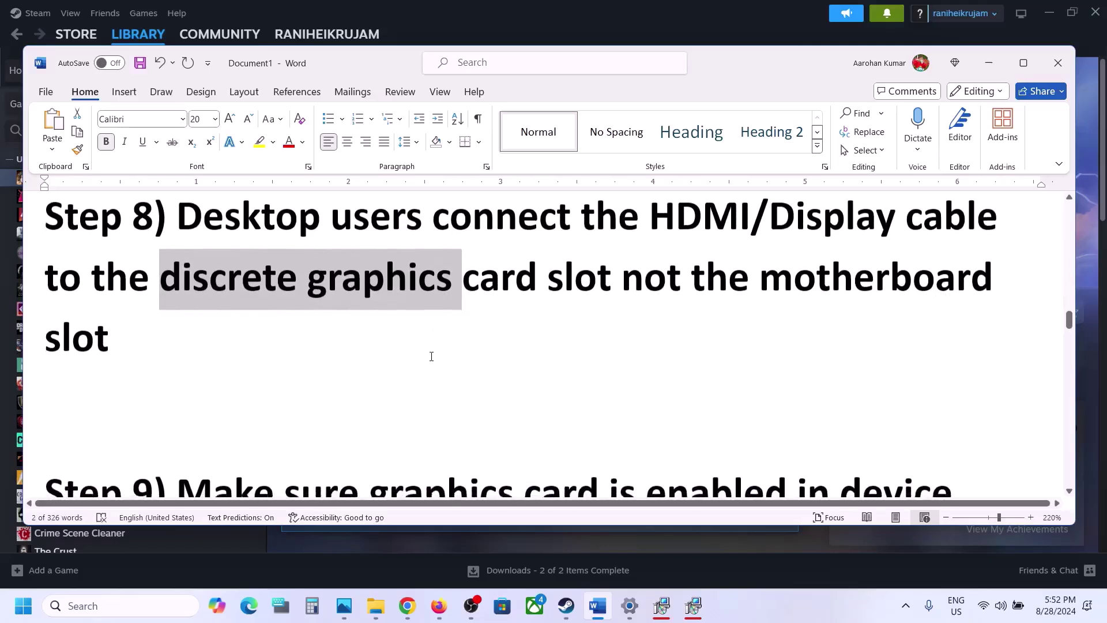
scroll(431, 355, "down", 2)
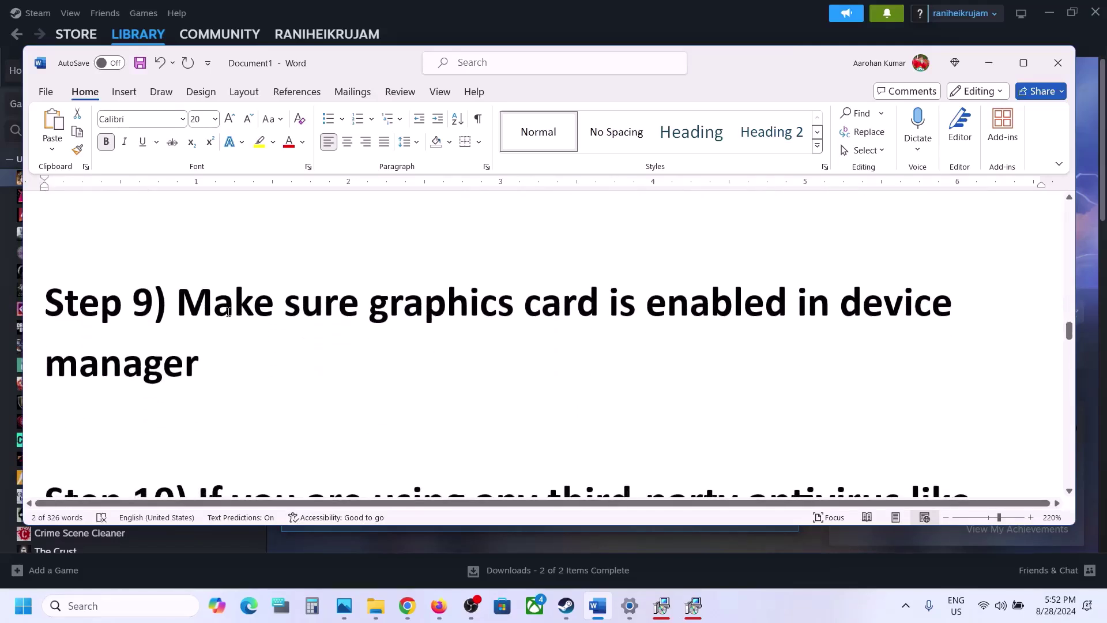
left_click_drag(192, 301, 490, 369)
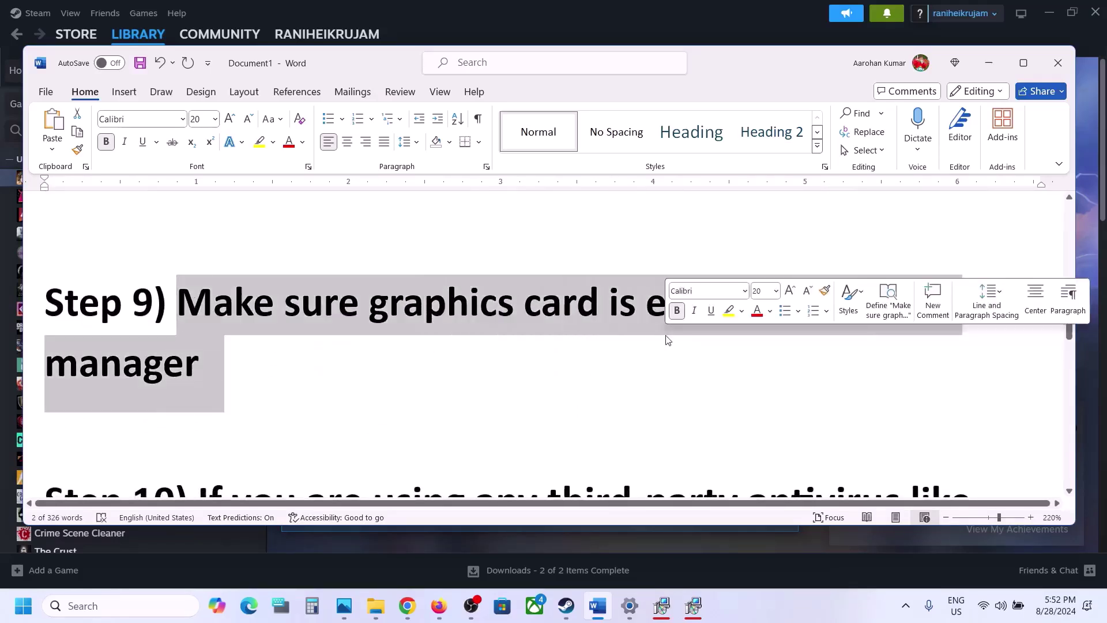
left_click(489, 370)
Open Device Manager, expand Display adapters and show the available device actions for the NVIDIA GeForce RTX 3050 Laptop GPU
right_click(23, 605)
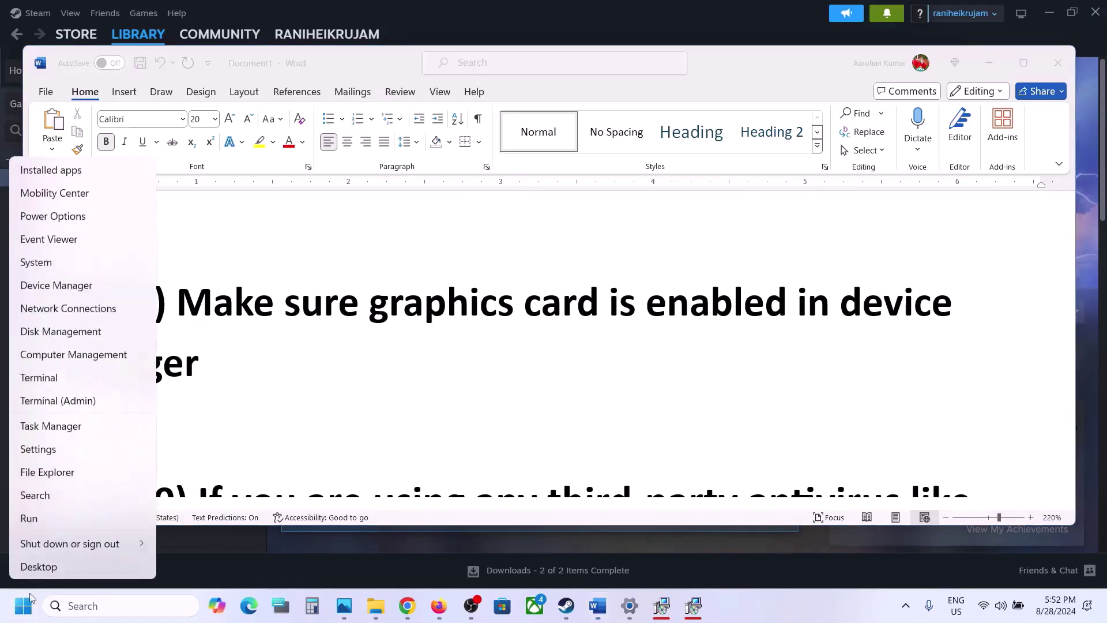
left_click(80, 287)
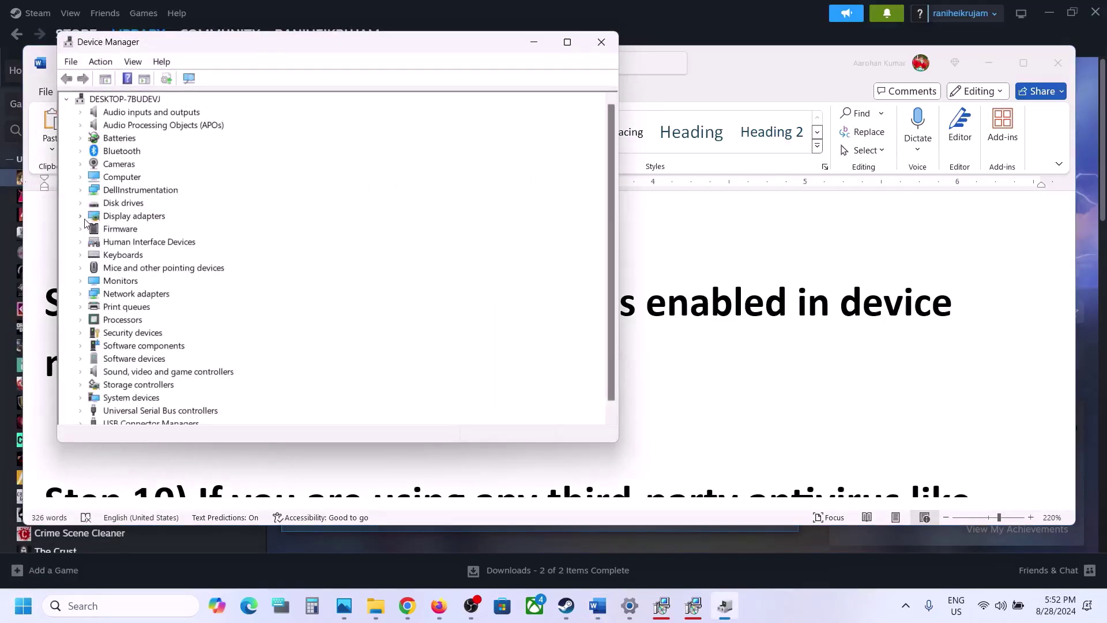
left_click(81, 216)
left_click(164, 233)
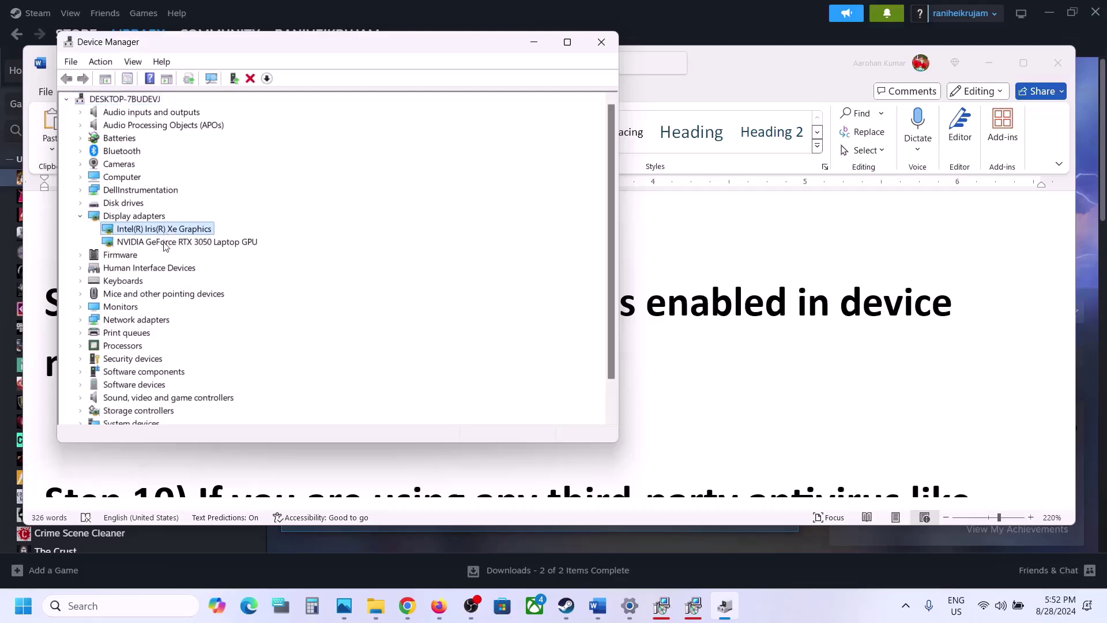
left_click(162, 243)
right_click(161, 245)
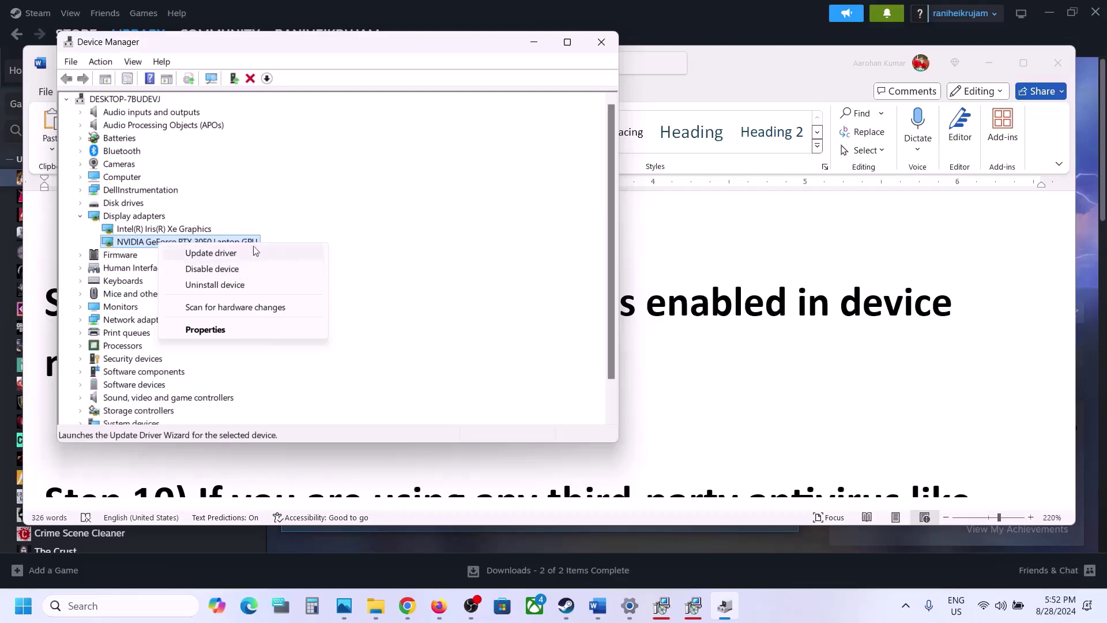
Recheck the NVIDIA adapter's enable or disable option, select each display adapter in turn, and close Device Manager
left_click(151, 230)
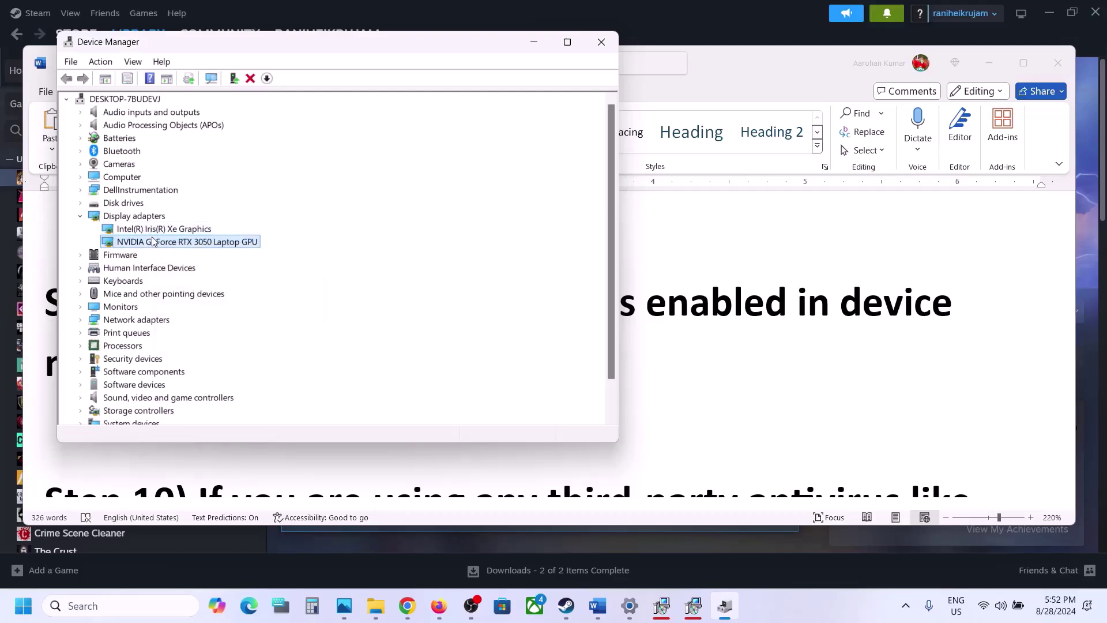
right_click(153, 241)
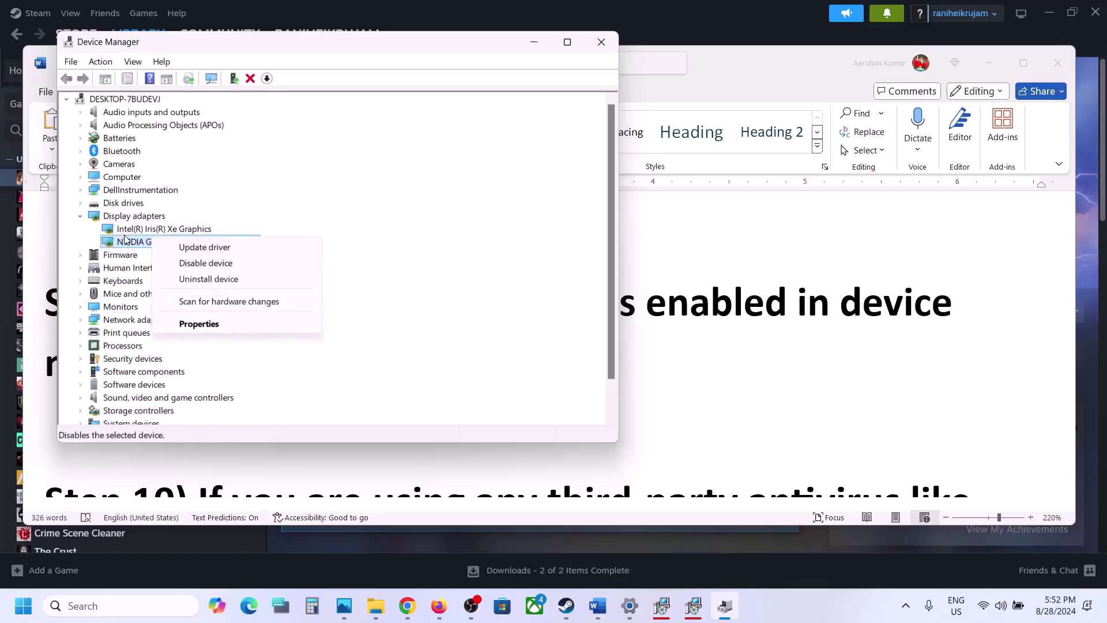
left_click(130, 233)
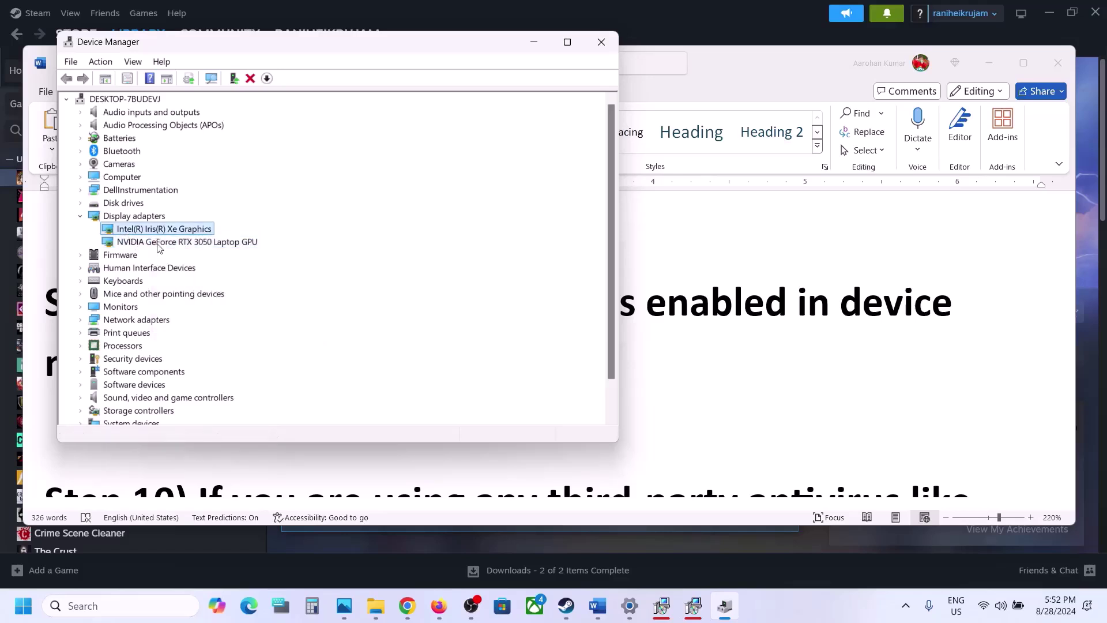
left_click(159, 245)
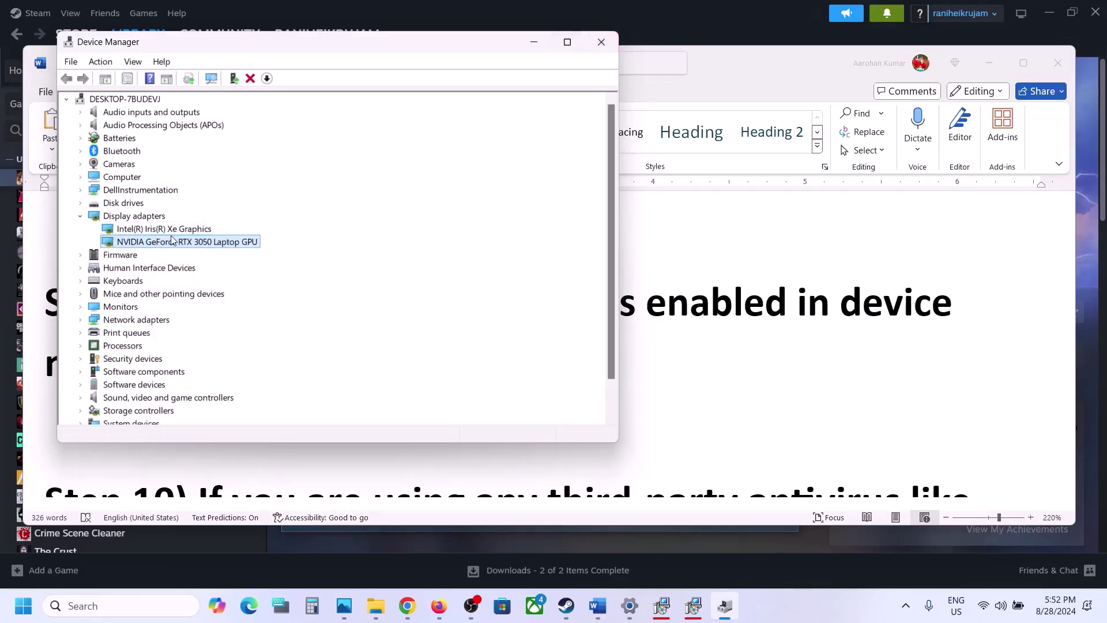
left_click(601, 42)
Highlight the Step 10 text on allowing the game exe in third-party antivirus programs and in Windows Security's controlled folder access and firewall
scroll(432, 388, "down", 3)
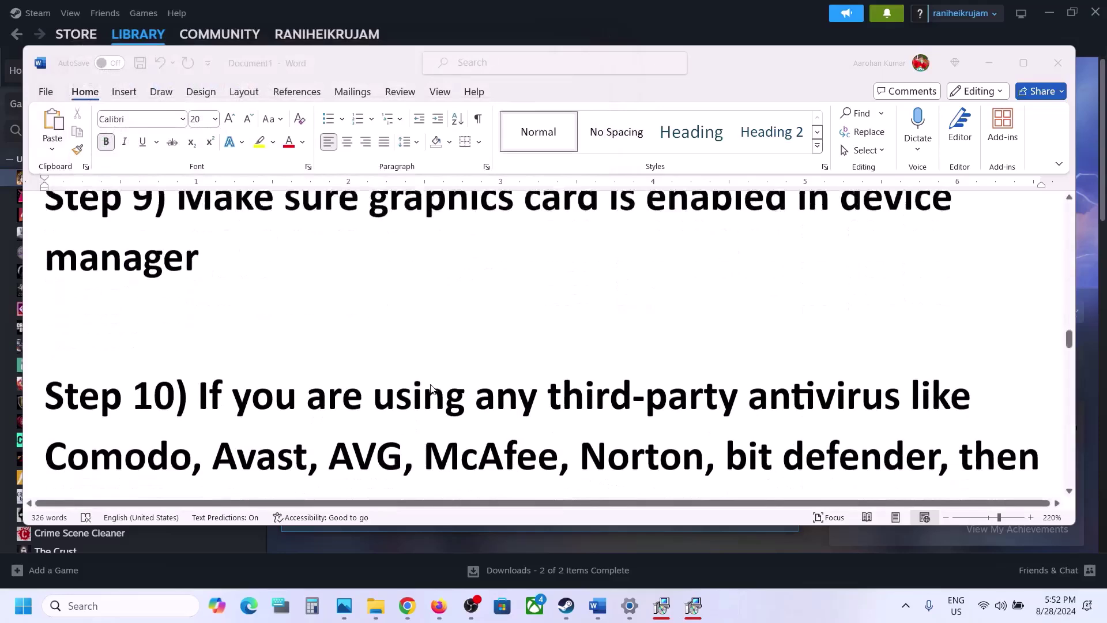
scroll(433, 389, "down", 1)
left_click(209, 242)
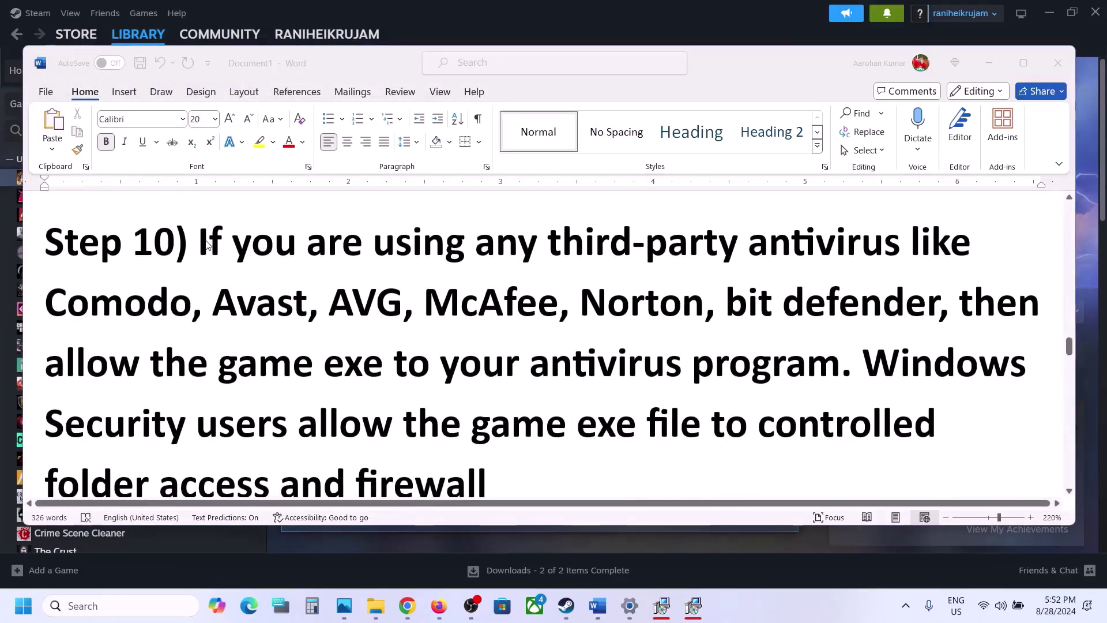
left_click_drag(201, 241, 733, 351)
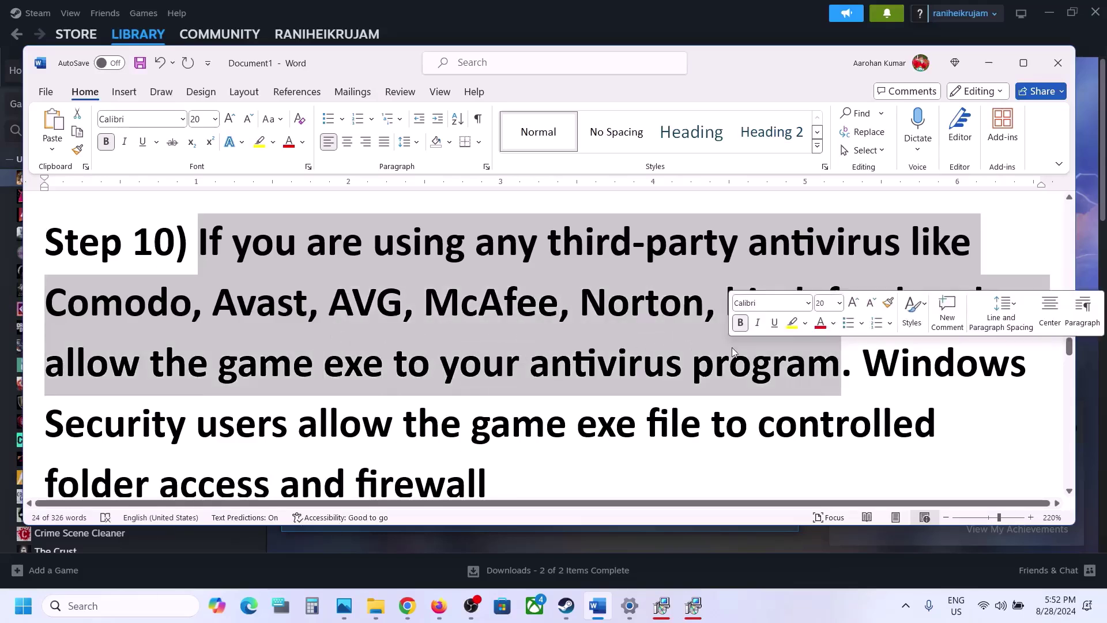
left_click(345, 362)
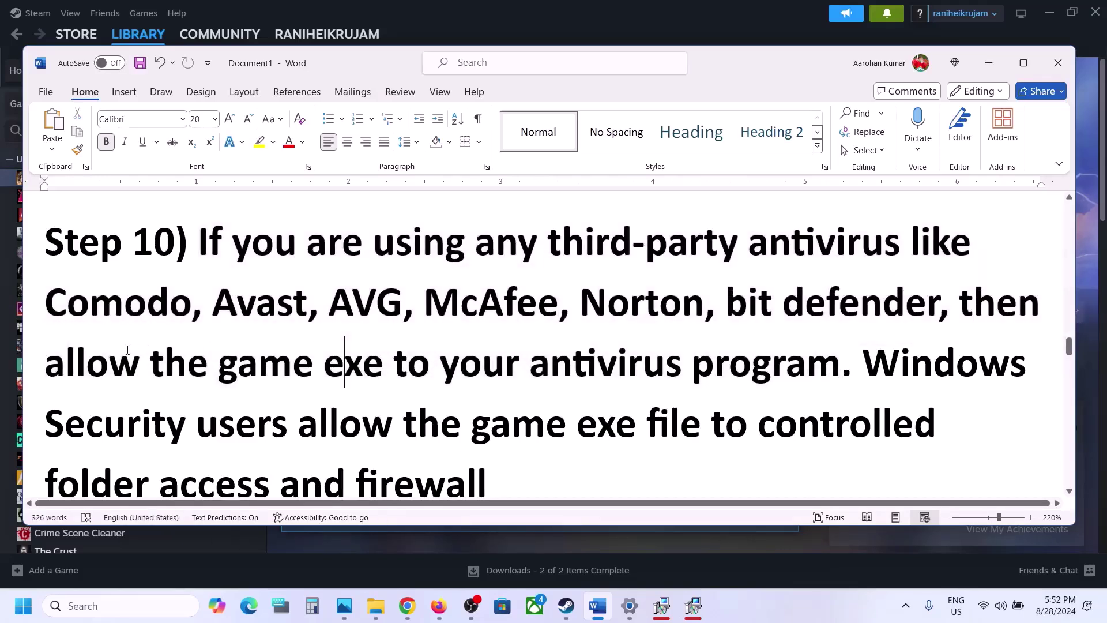
left_click_drag(80, 358, 839, 360)
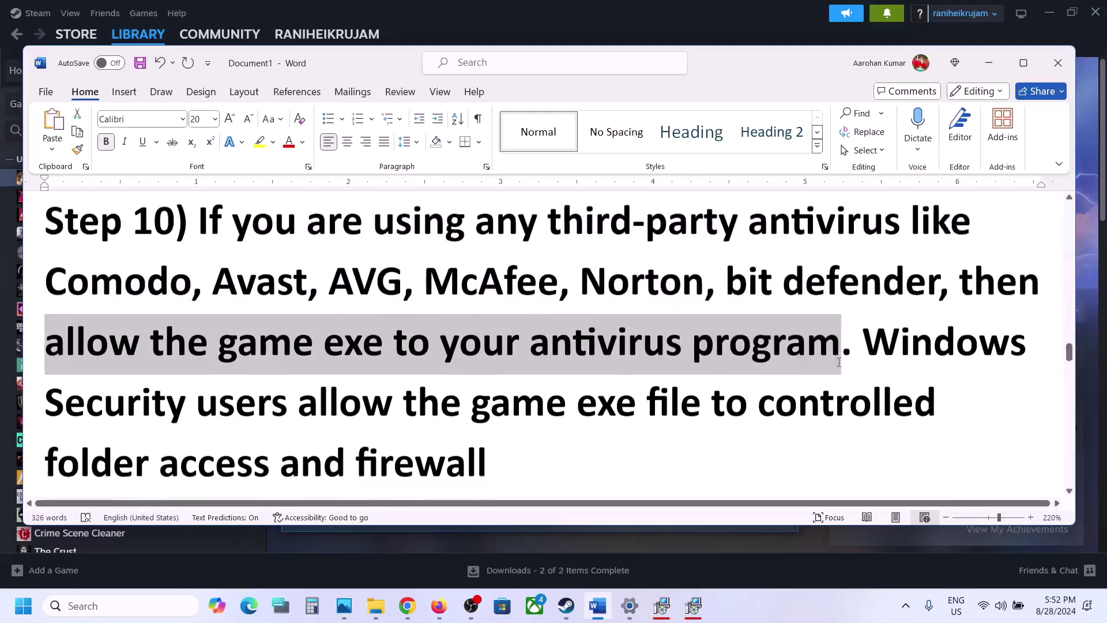
scroll(897, 247, "down", 2)
left_click_drag(865, 227, 337, 349)
Switch to Settings and open Windows Security's list of apps allowed through Controlled folder access under ransomware protection
key("alt+Tab")
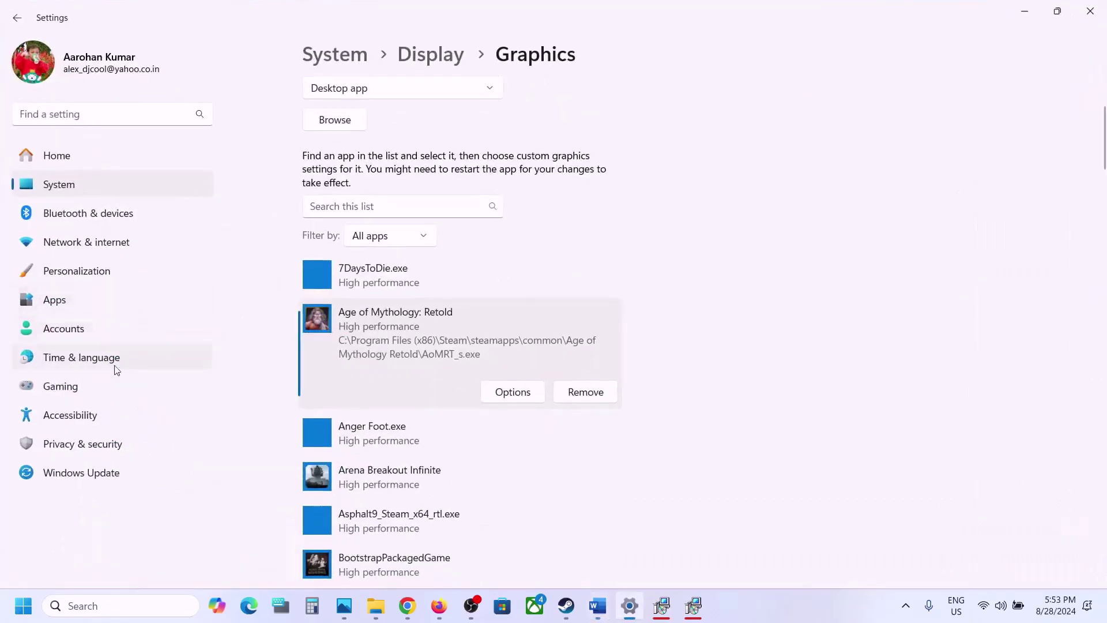
left_click(74, 448)
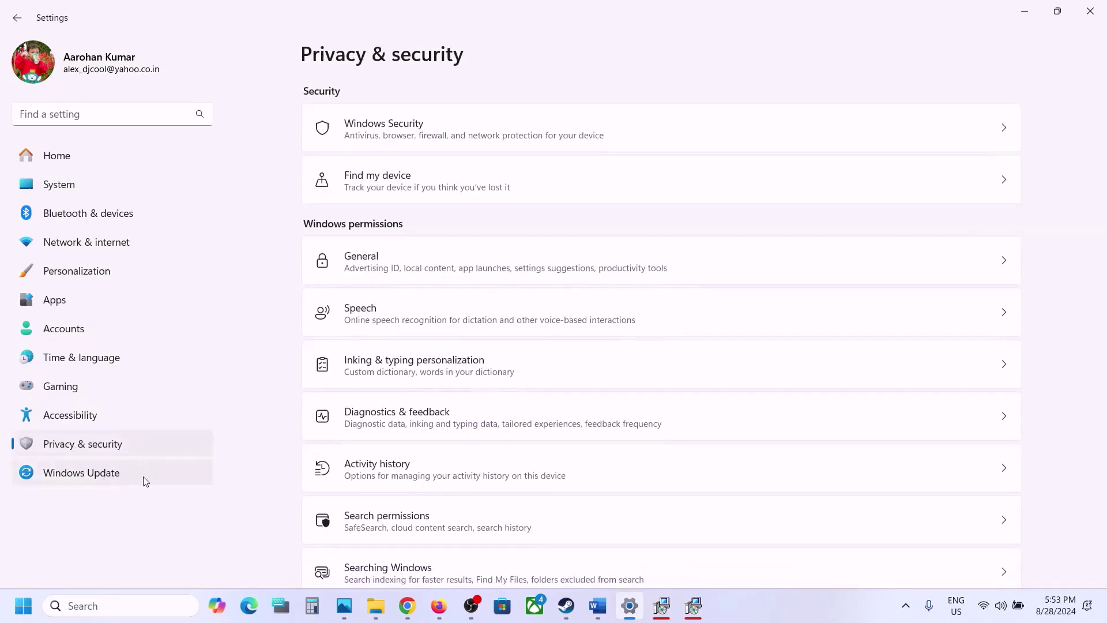
left_click(395, 126)
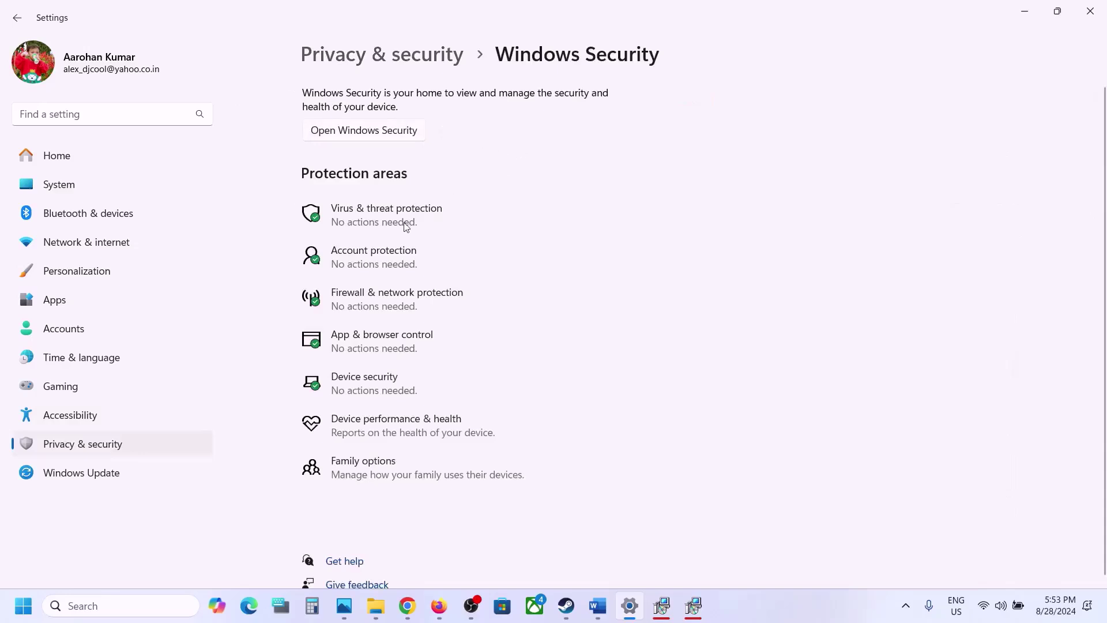
left_click(406, 225)
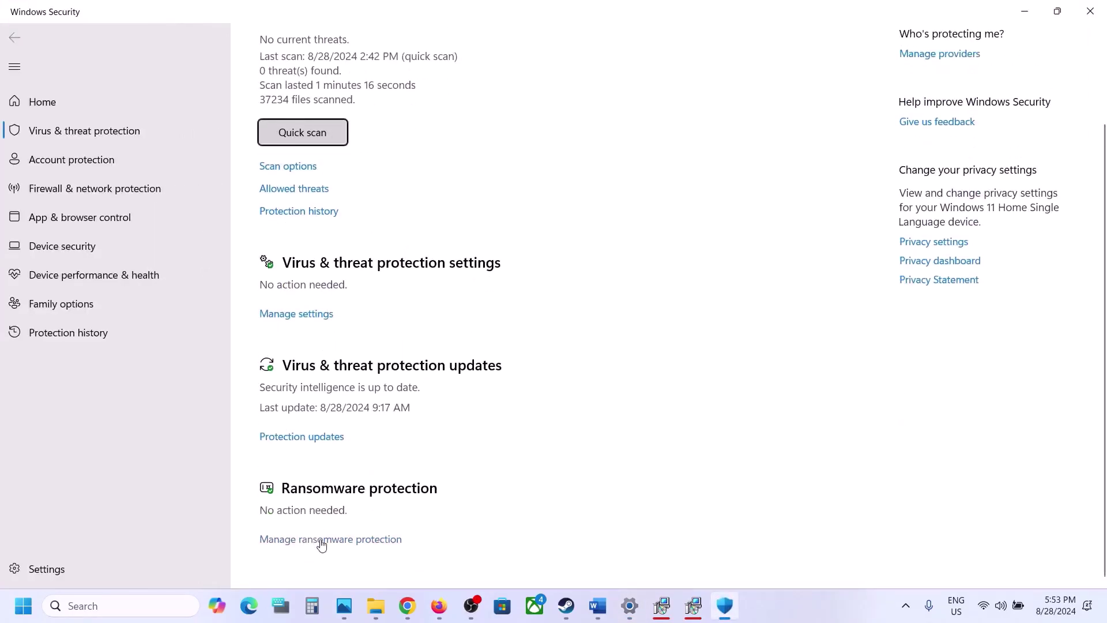
left_click(333, 539)
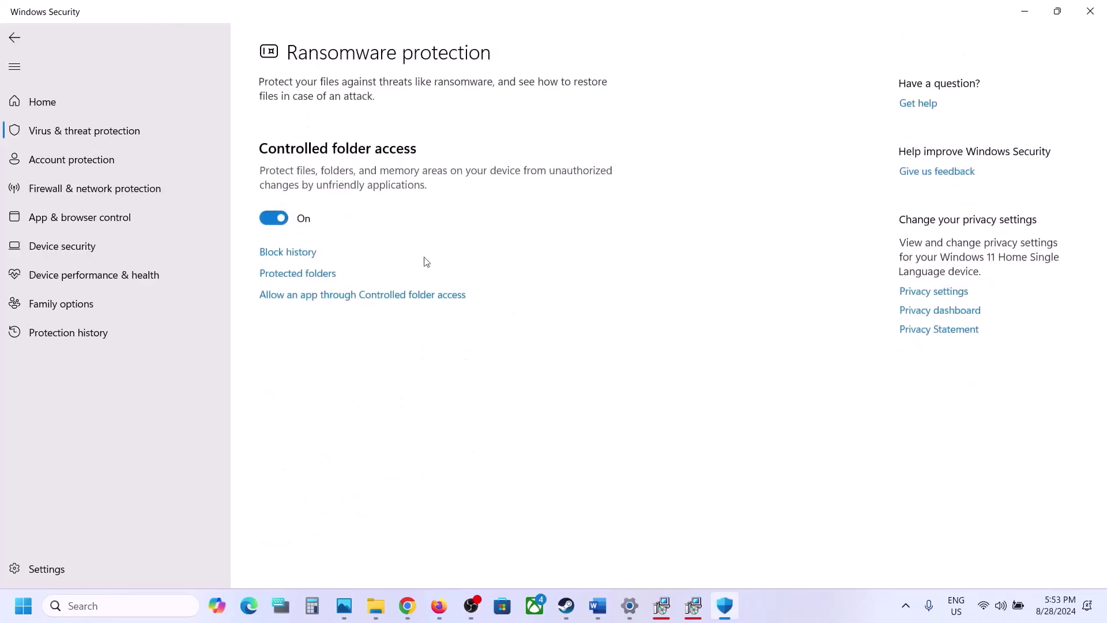
left_click(380, 295)
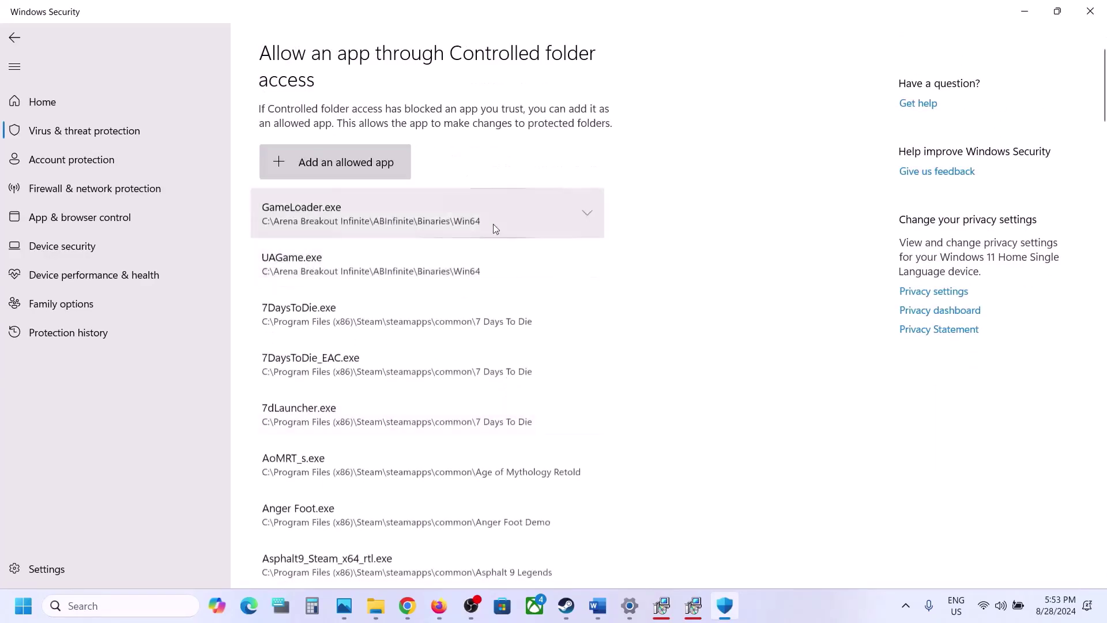
Add AoMRT_s from the Age of Mythology Retold folder as an allowed app for Controlled folder access
left_click(379, 168)
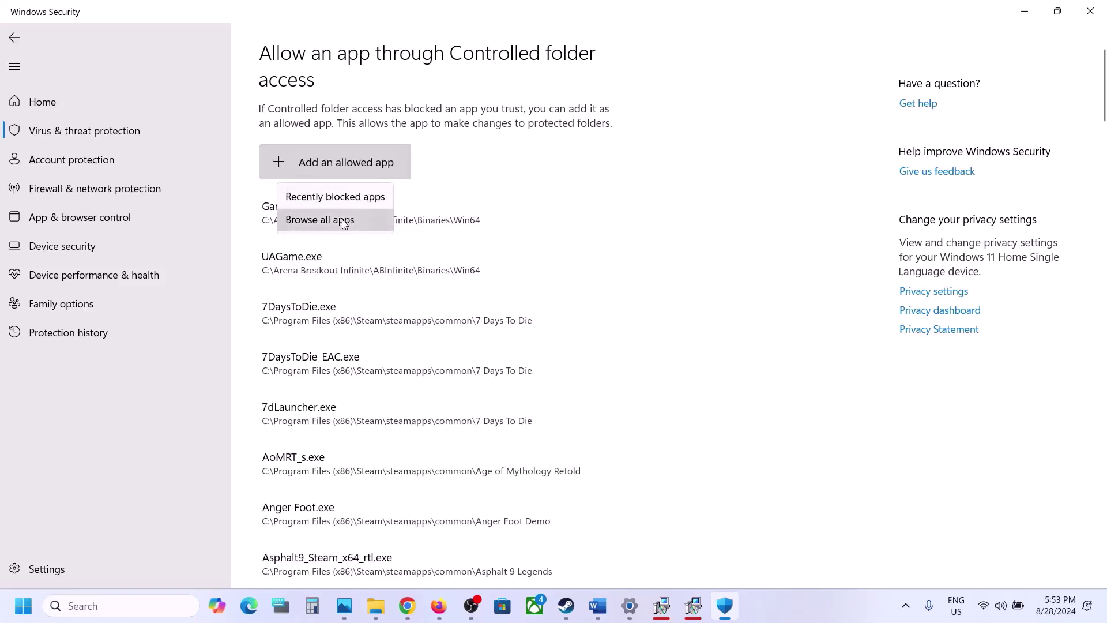
left_click(322, 217)
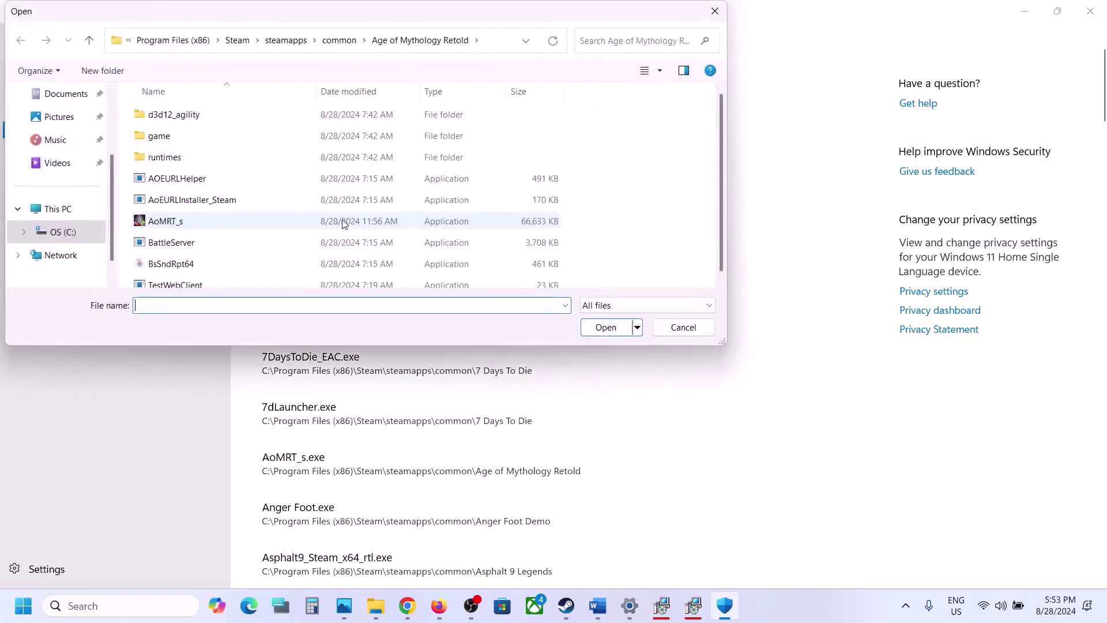
left_click(171, 220)
left_click(597, 327)
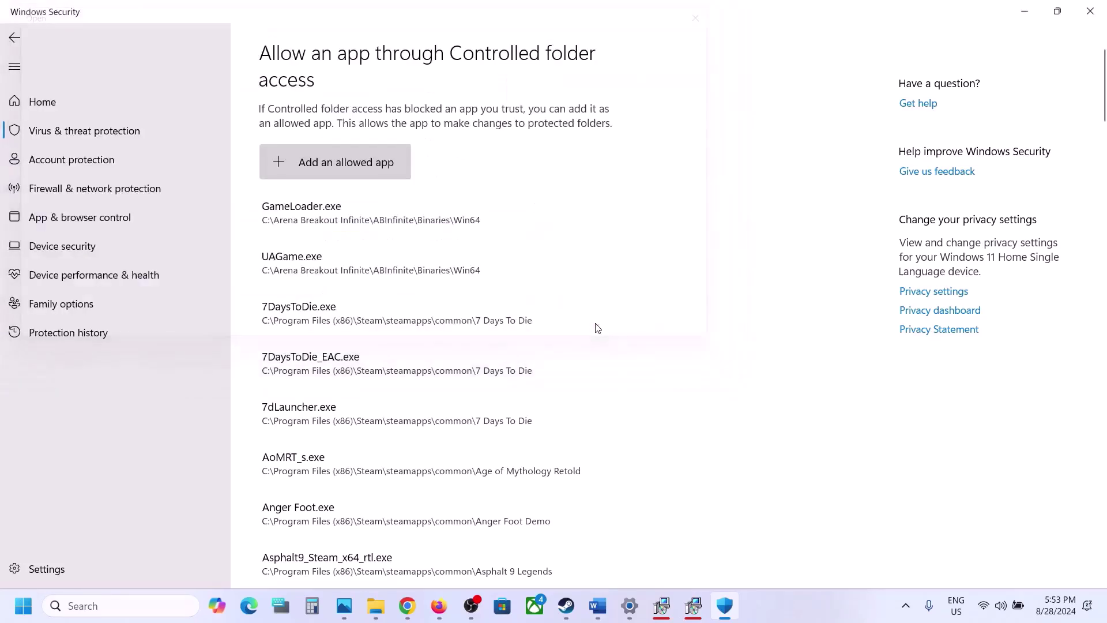
Open Control Panel, go to Windows Defender Firewall's allowed apps list under System and Security, and unlock it for changes
left_click(98, 606)
type("control")
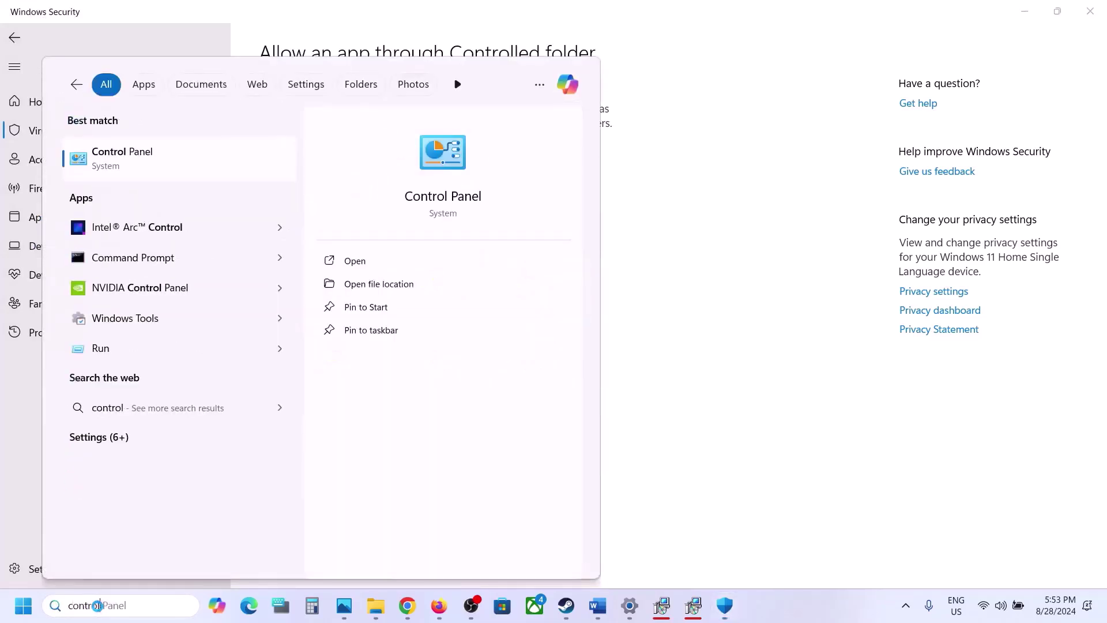
key("Return")
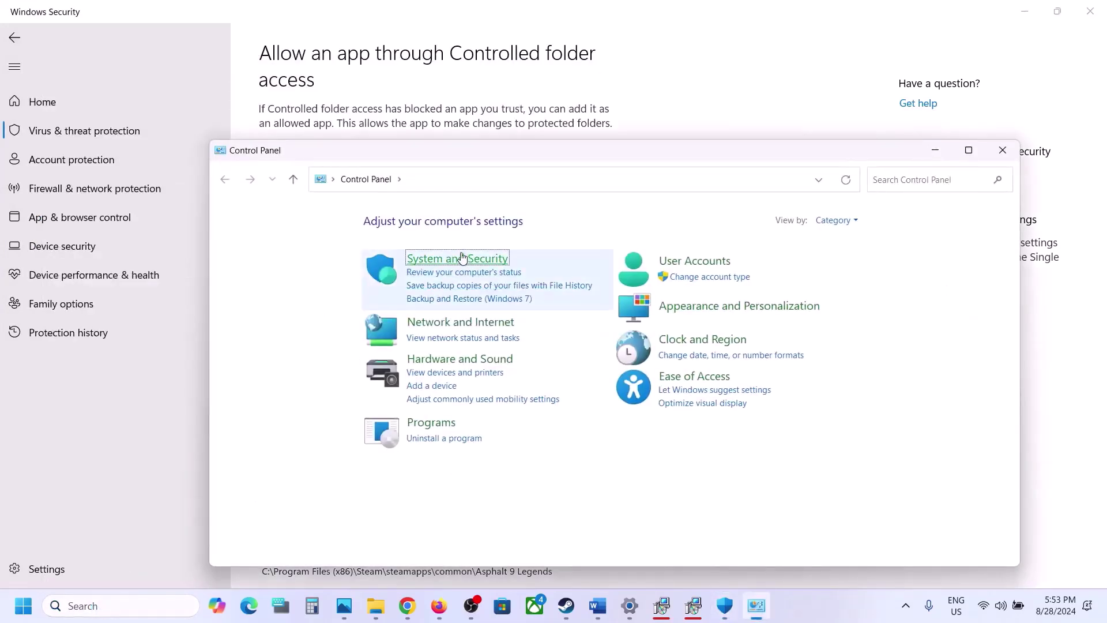
left_click(462, 257)
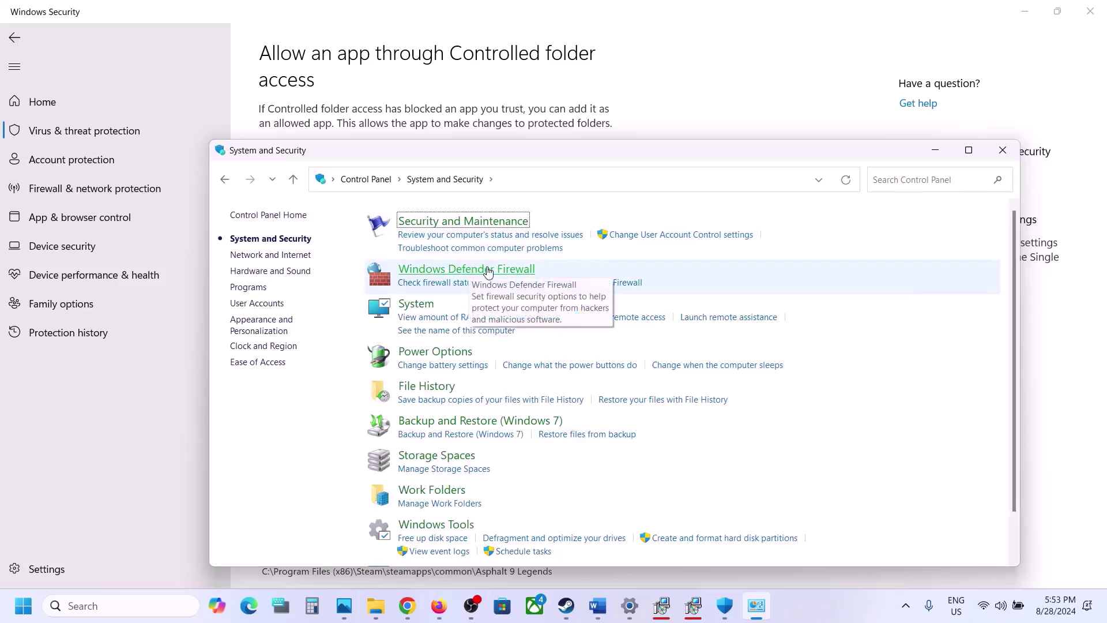
left_click(488, 270)
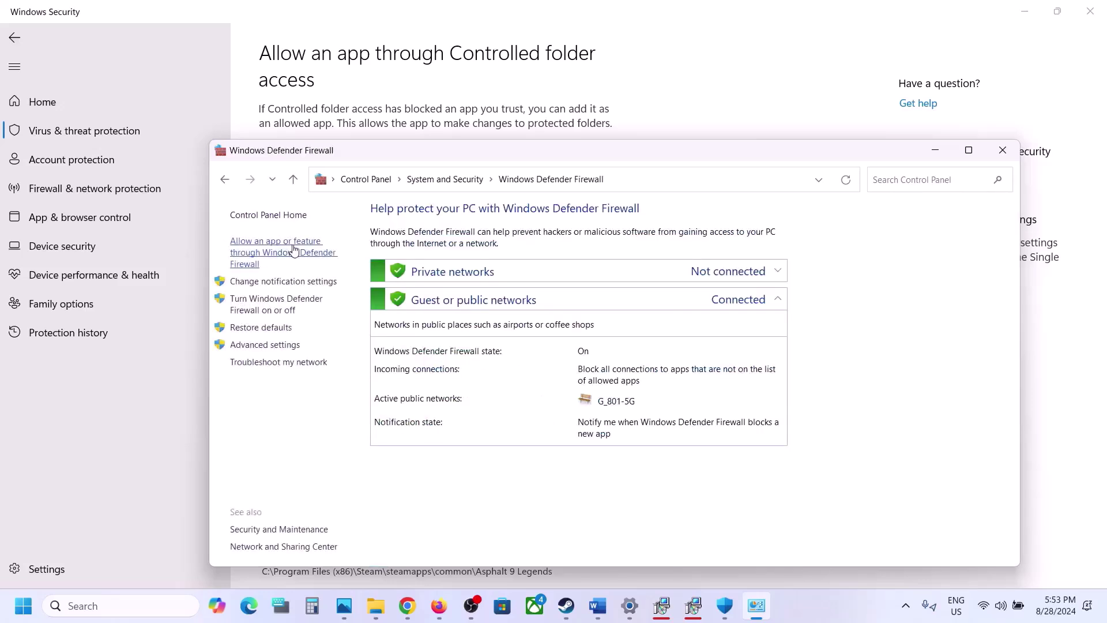
left_click(295, 249)
left_click(775, 255)
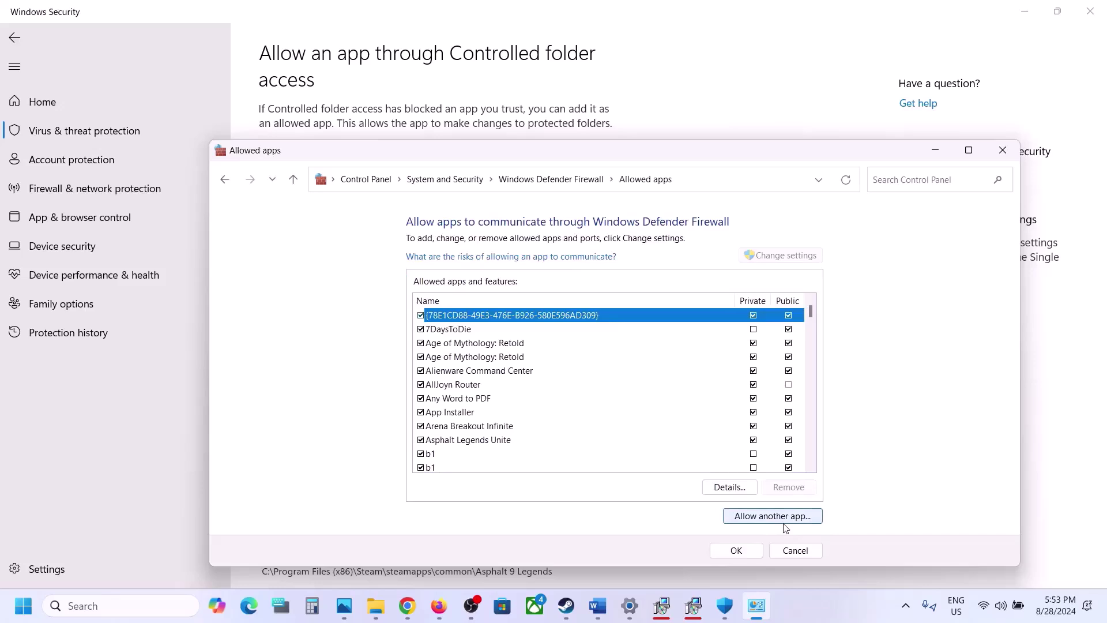
Try to add AoMRT_s from the Age of Mythology Retold folder to the firewall's allowed apps
left_click(785, 520)
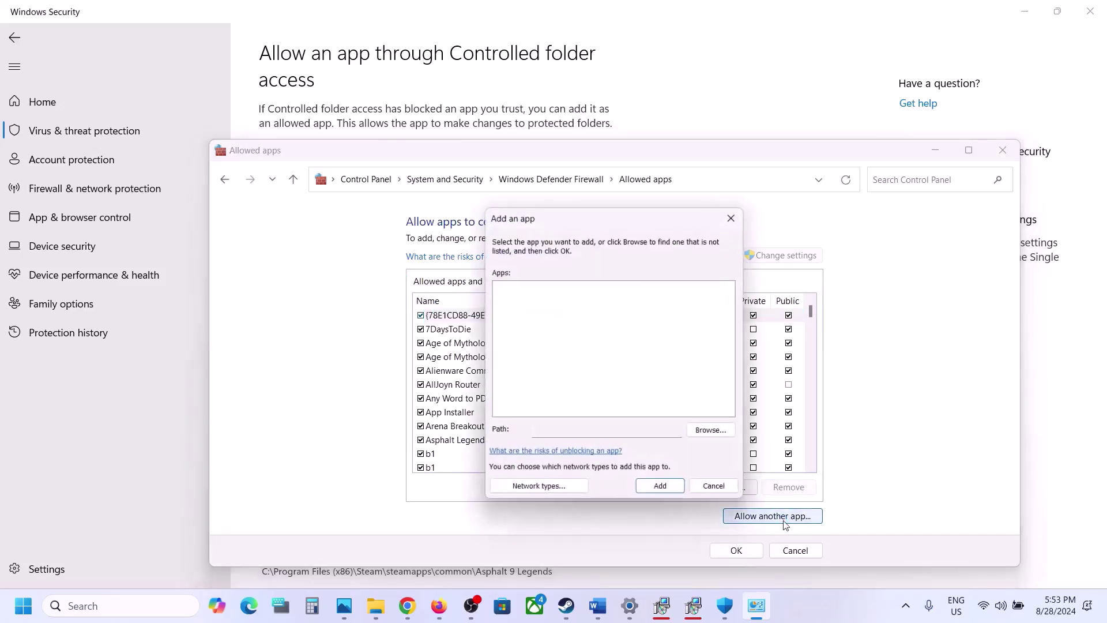
left_click(713, 433)
left_click(650, 420)
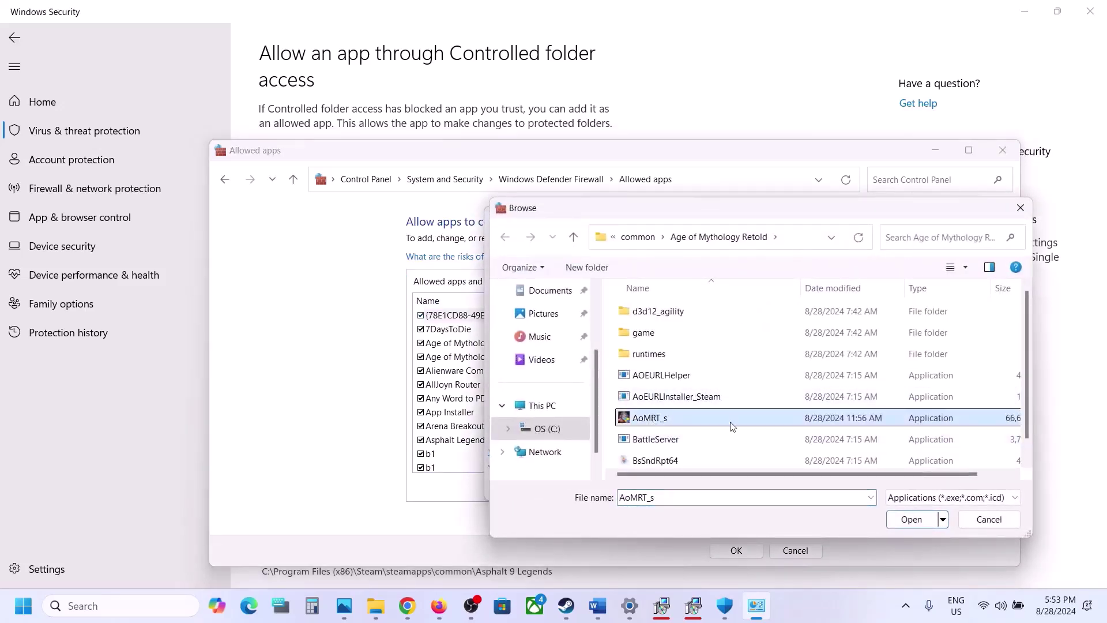
left_click(910, 519)
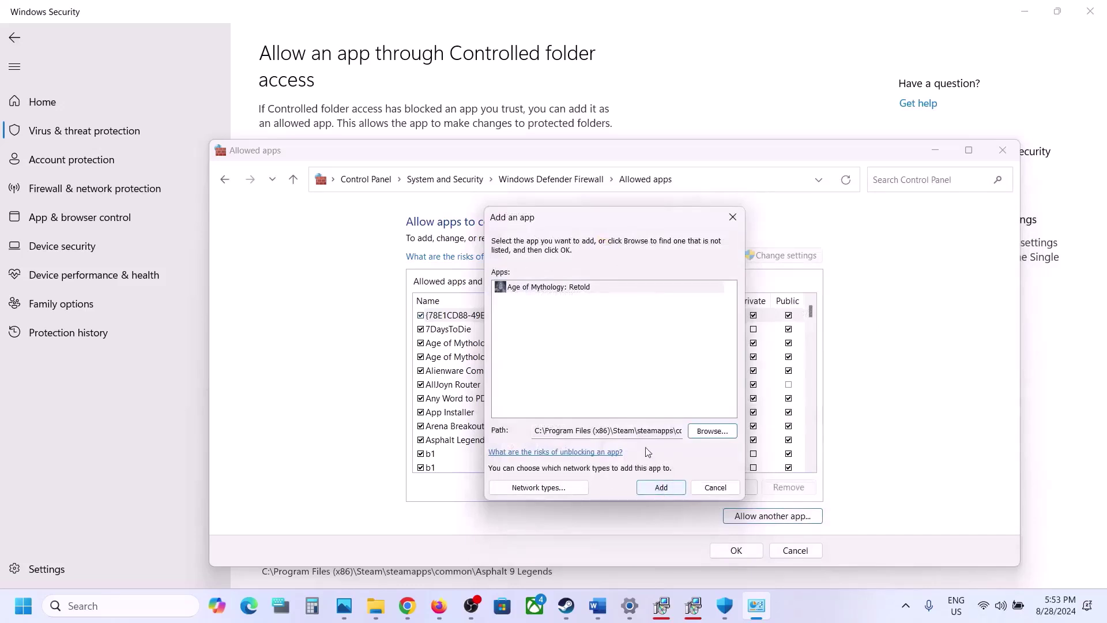
left_click(657, 487)
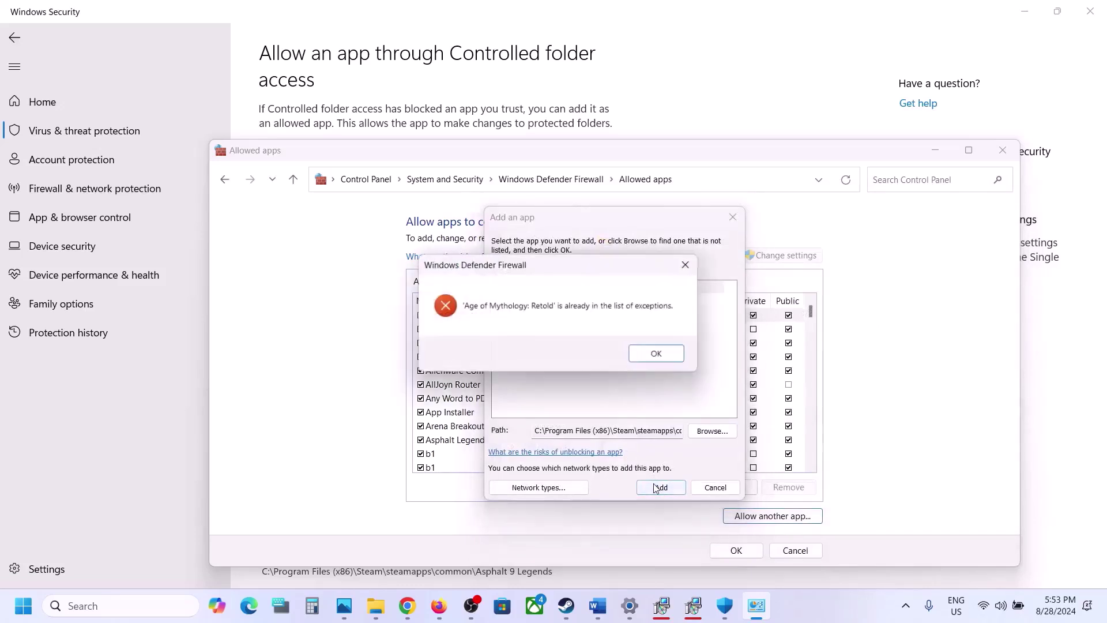
left_click(661, 354)
left_click(738, 216)
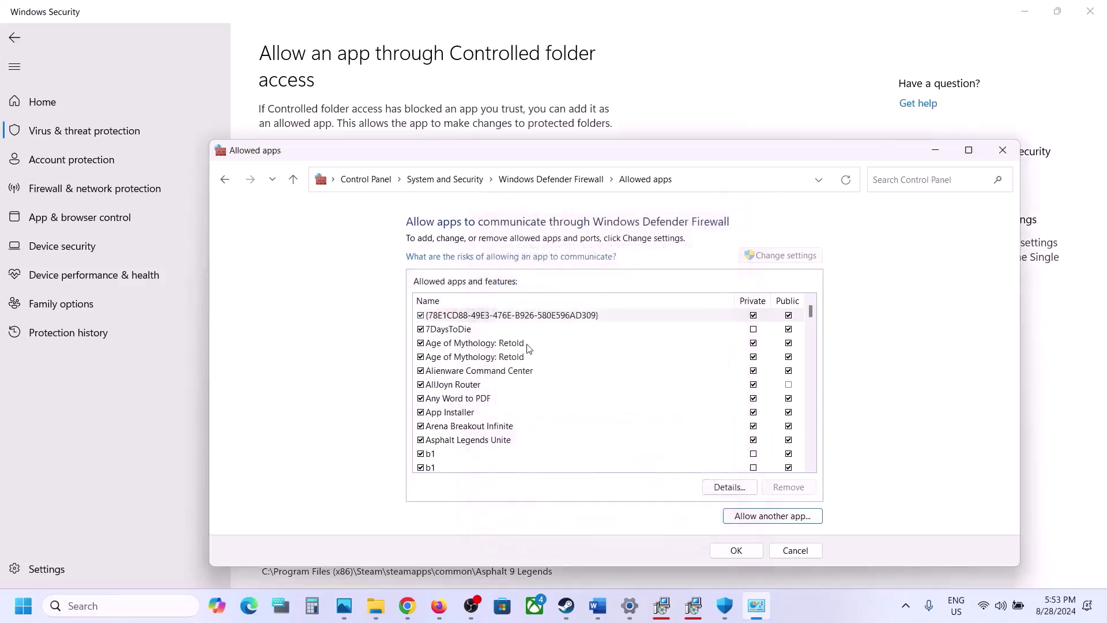
Select each Age of Mythology: Retold entry in turn to check its private and public network access, and confirm the allowed apps list
left_click(502, 345)
left_click(504, 357)
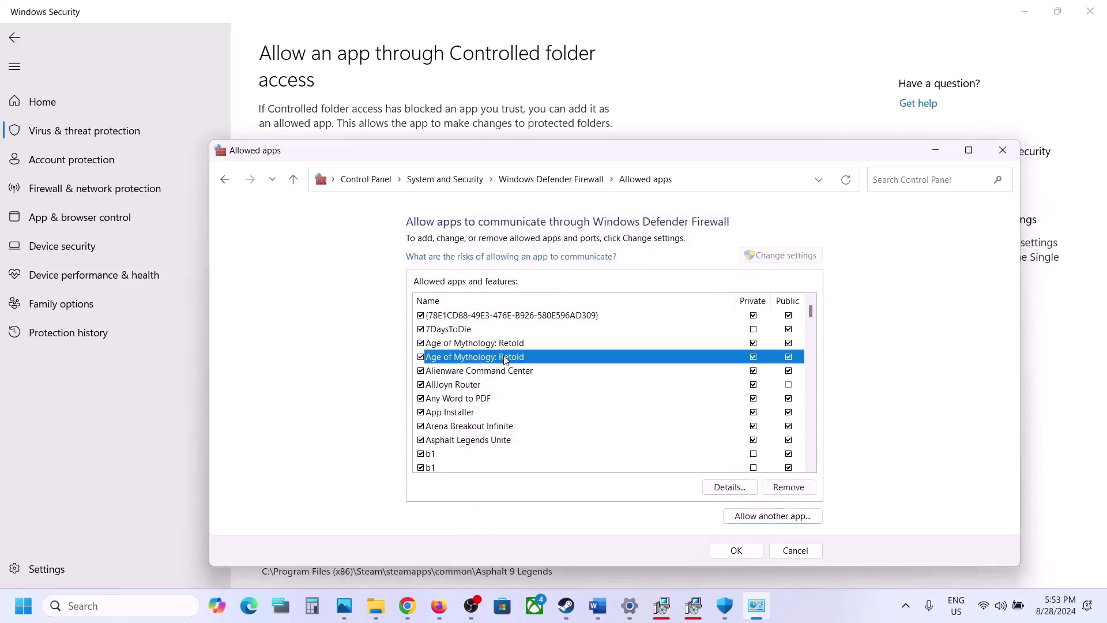
left_click(737, 550)
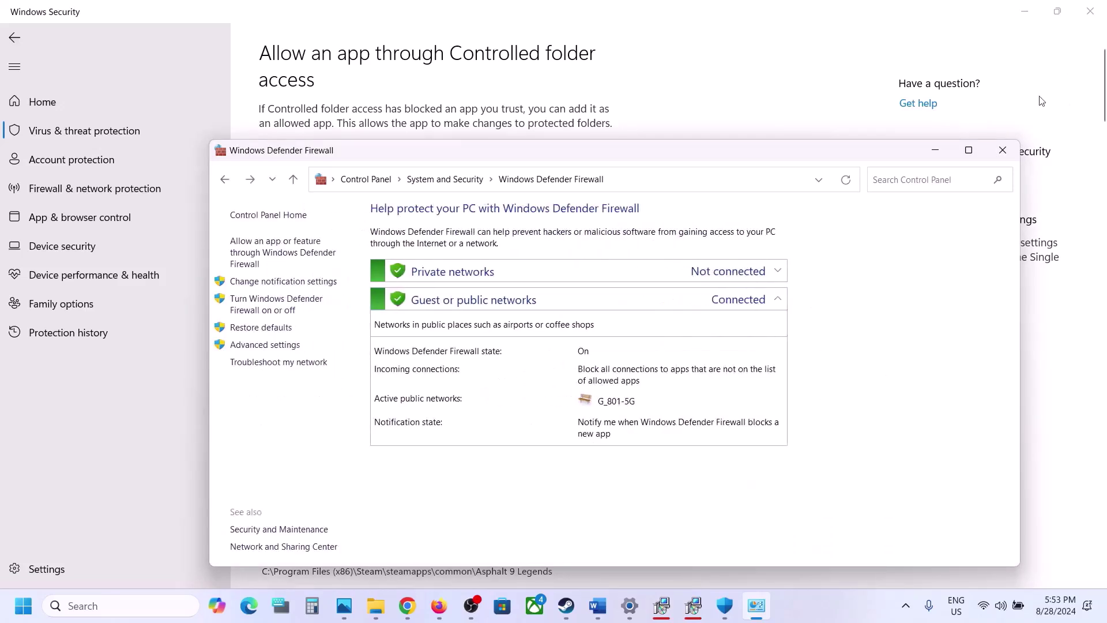
Close the Windows Defender Firewall, Windows Security and Settings windows to return to the Word document
left_click(1003, 149)
left_click(1100, 9)
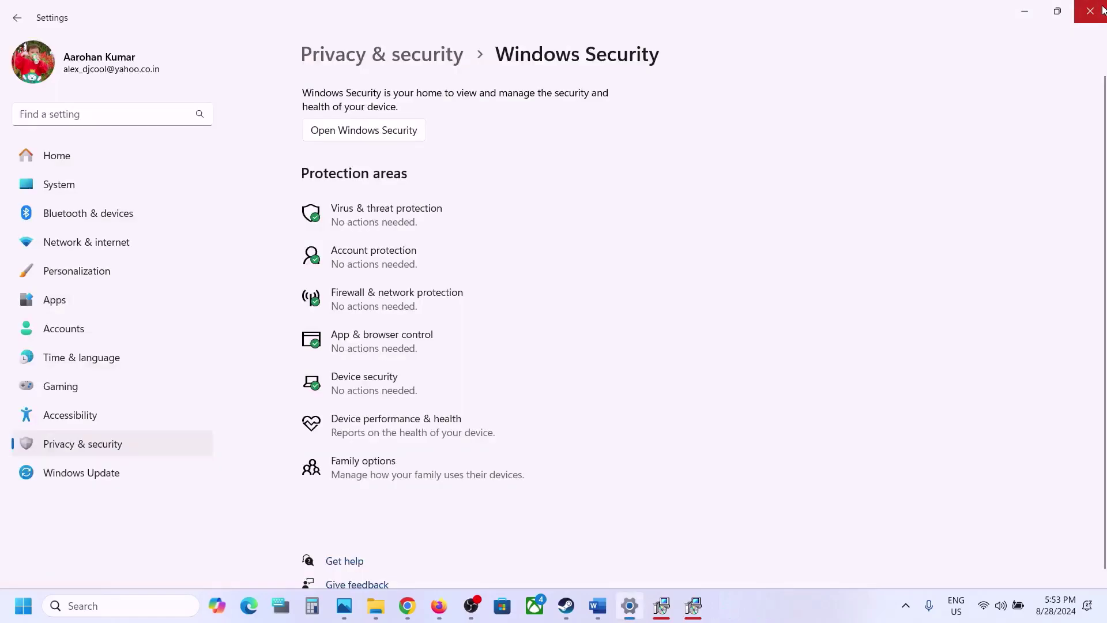
left_click(1101, 9)
Highlight "Update Windows" in the Step 11 text of the document and clear the selection
scroll(515, 397, "down", 5)
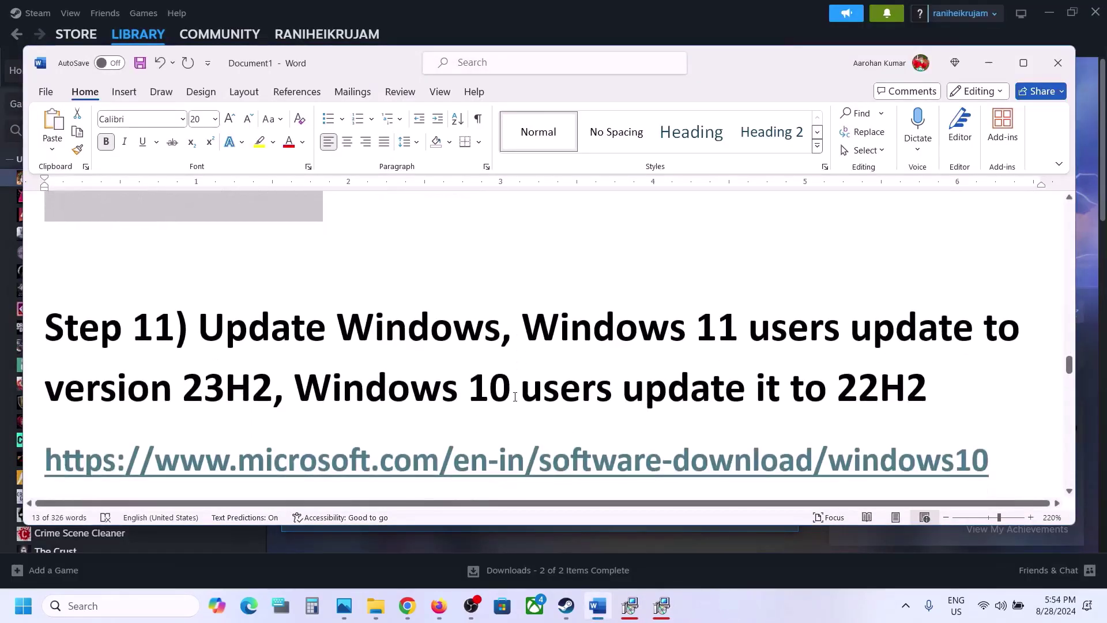
left_click_drag(225, 326, 473, 327)
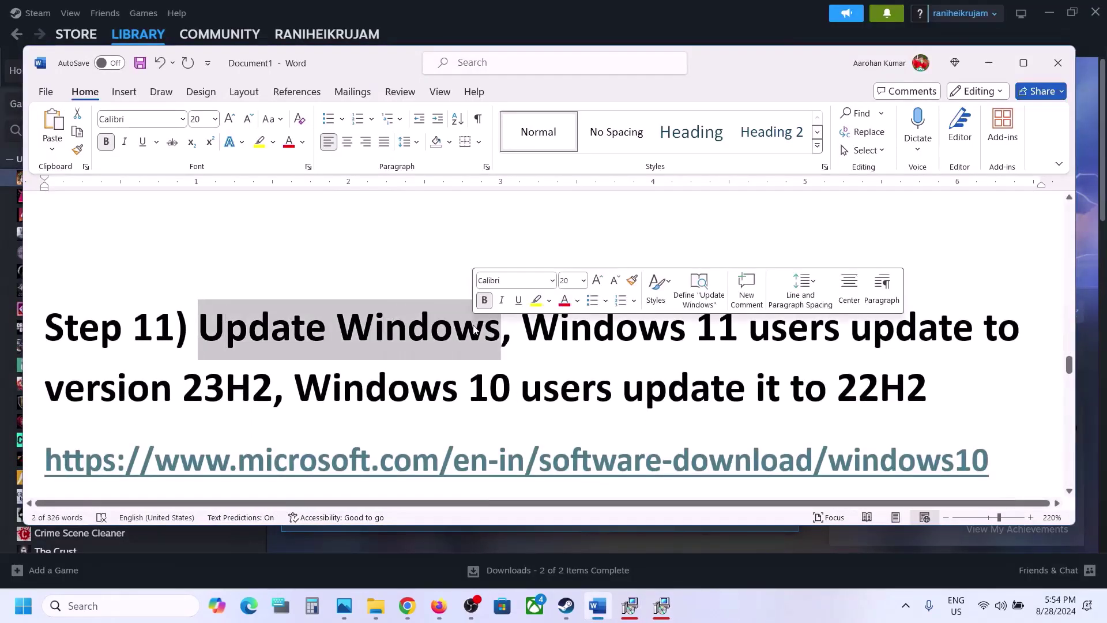
left_click(474, 328)
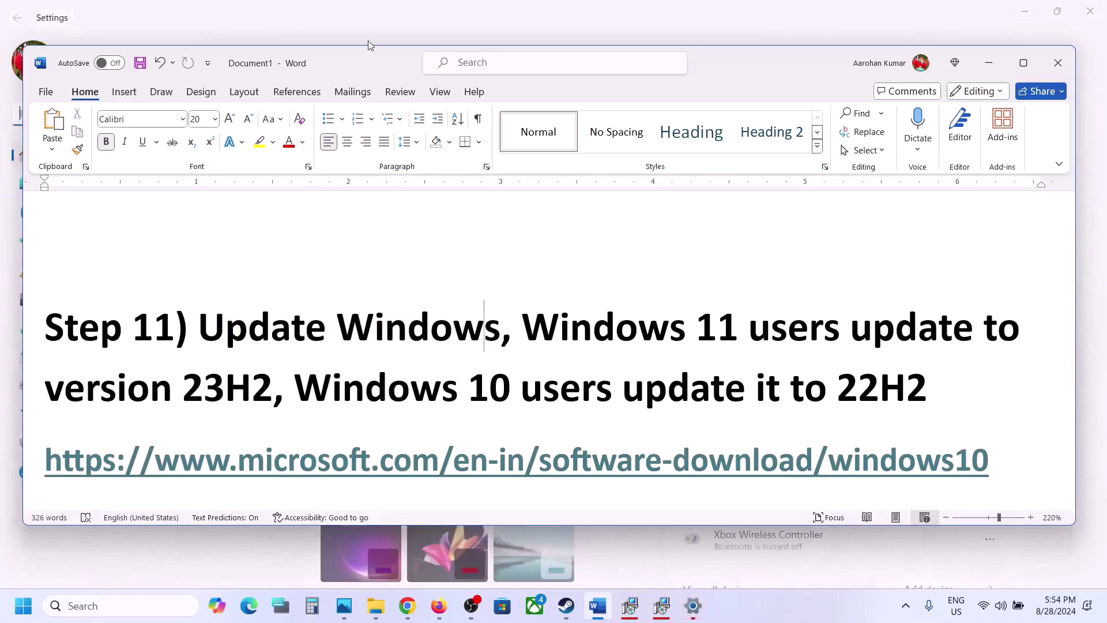
Open Windows Update in Settings and check for updates
left_click(86, 474)
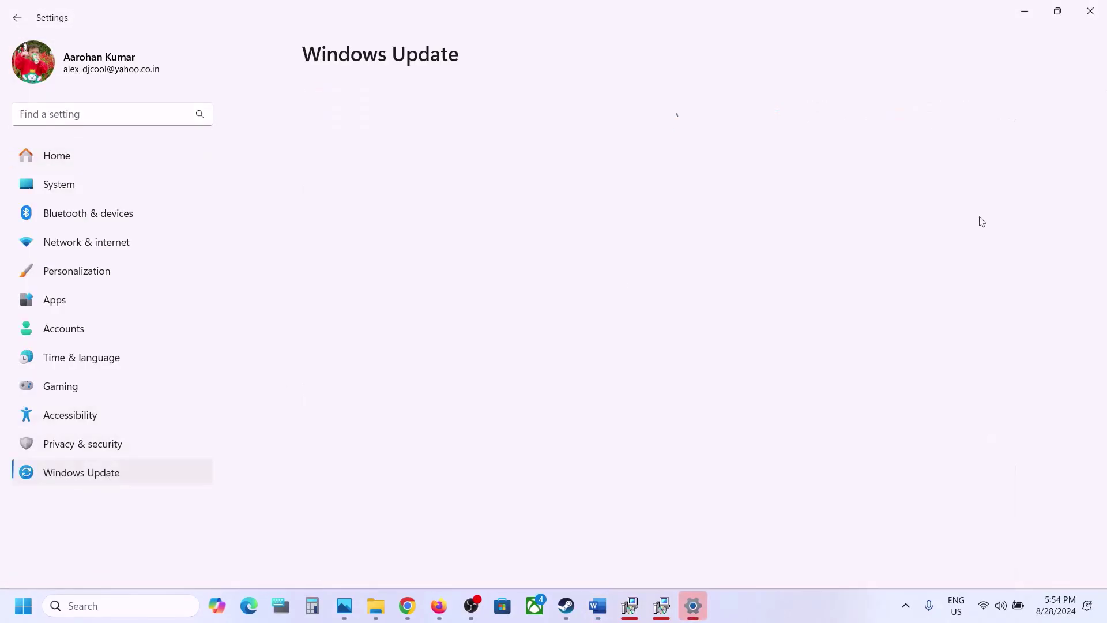
left_click(970, 117)
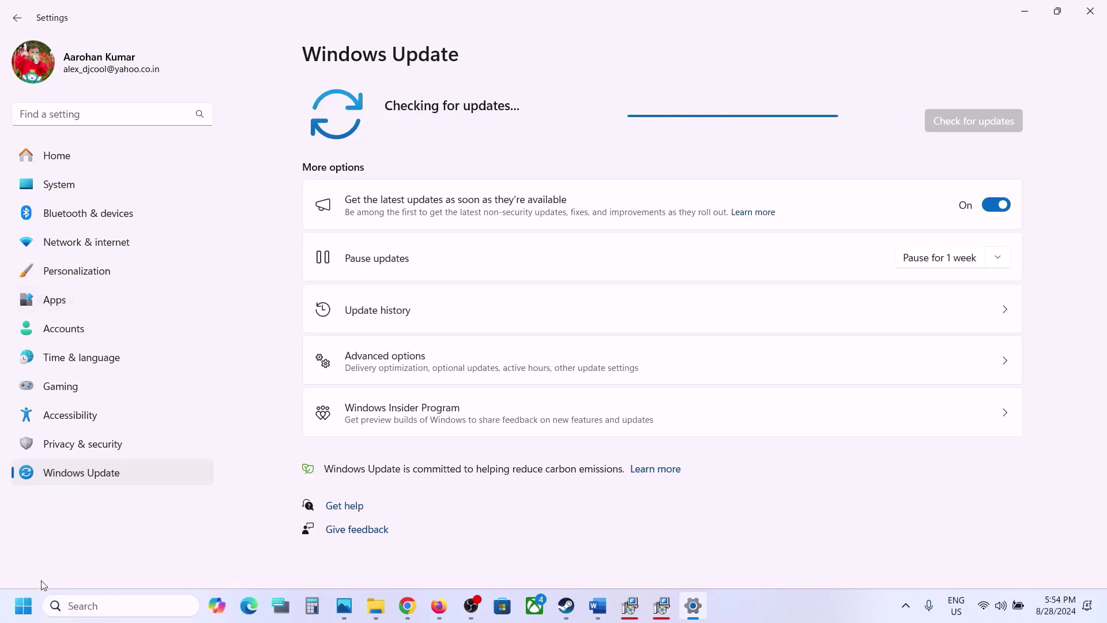
Show the Restart option among the Start menu's power choices and dismiss the menu without restarting
left_click(23, 606)
left_click(419, 557)
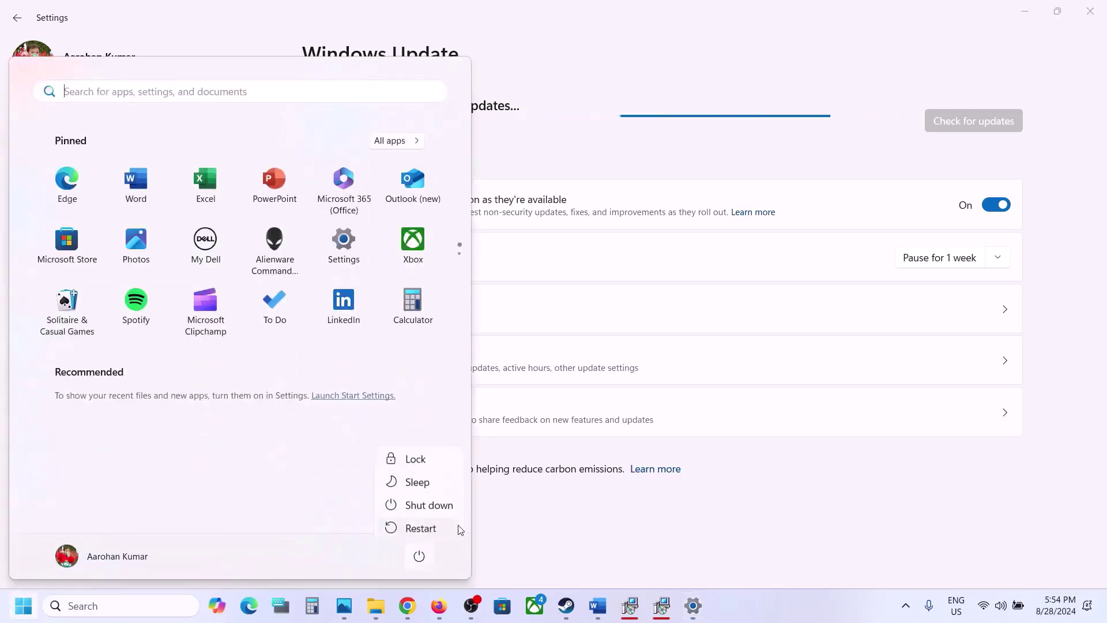
left_click(667, 524)
left_click(672, 526)
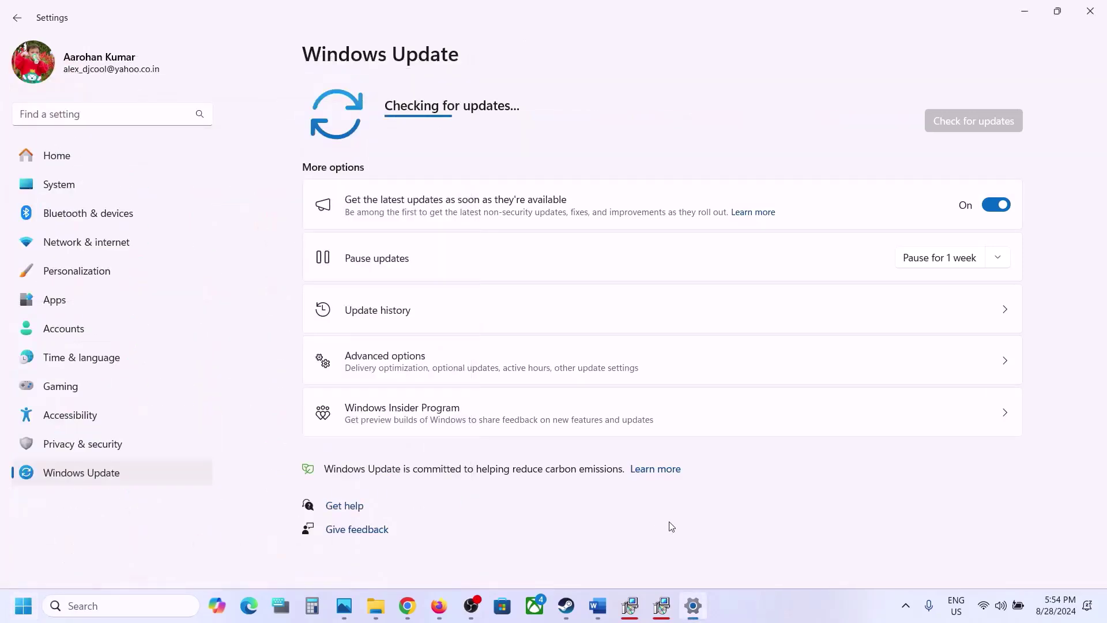
Run winver to view the installed Windows version and move the About Windows dialog toward the middle of the screen
left_click(94, 606)
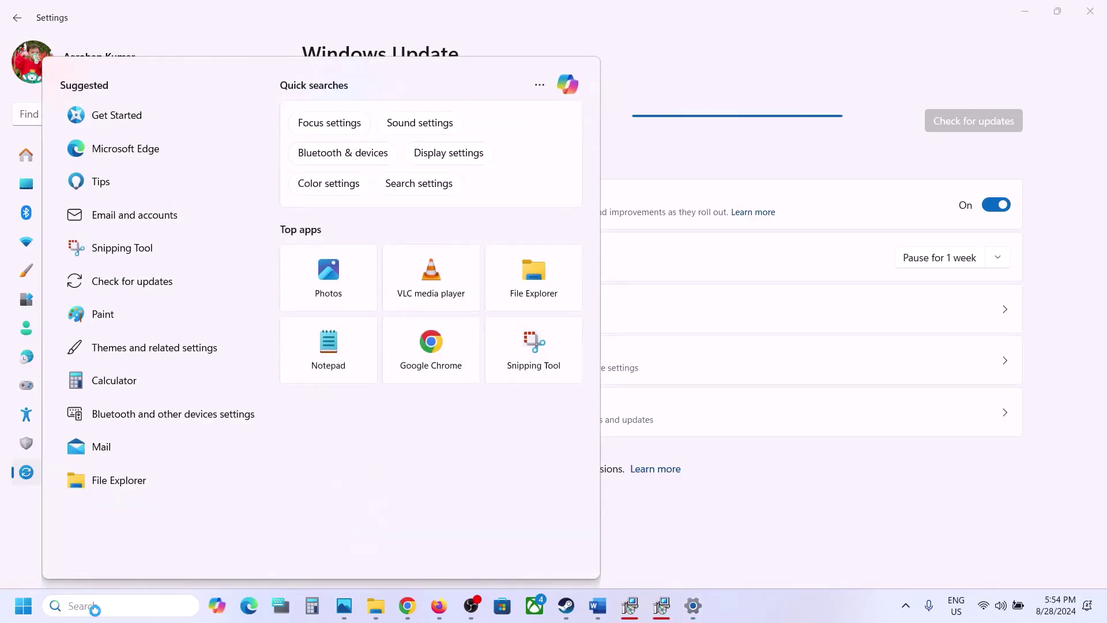
type("winver")
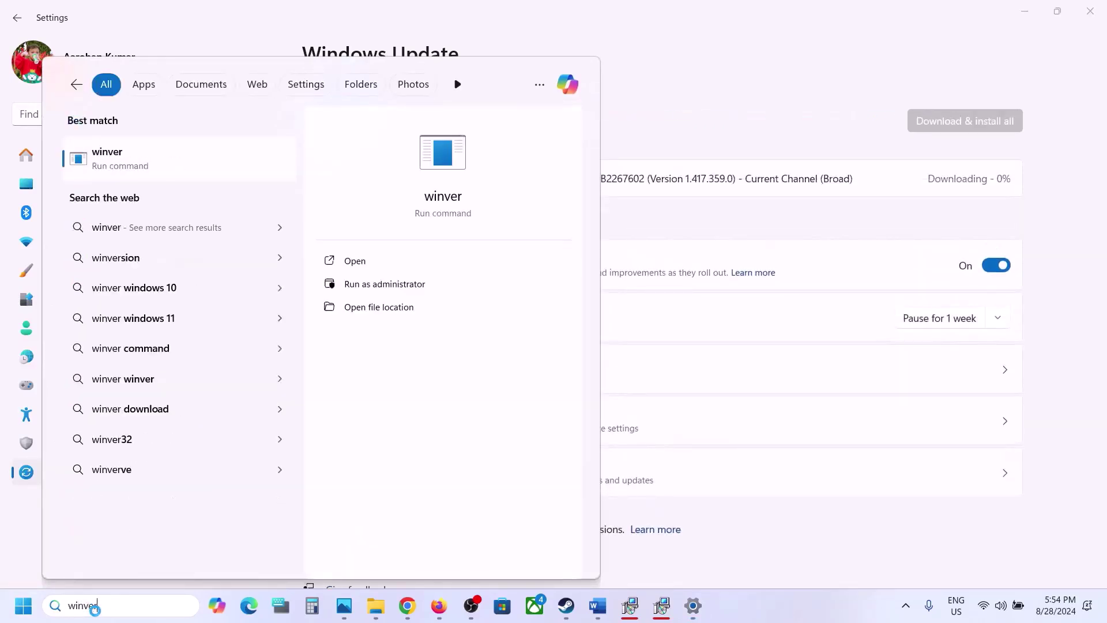
left_click(143, 161)
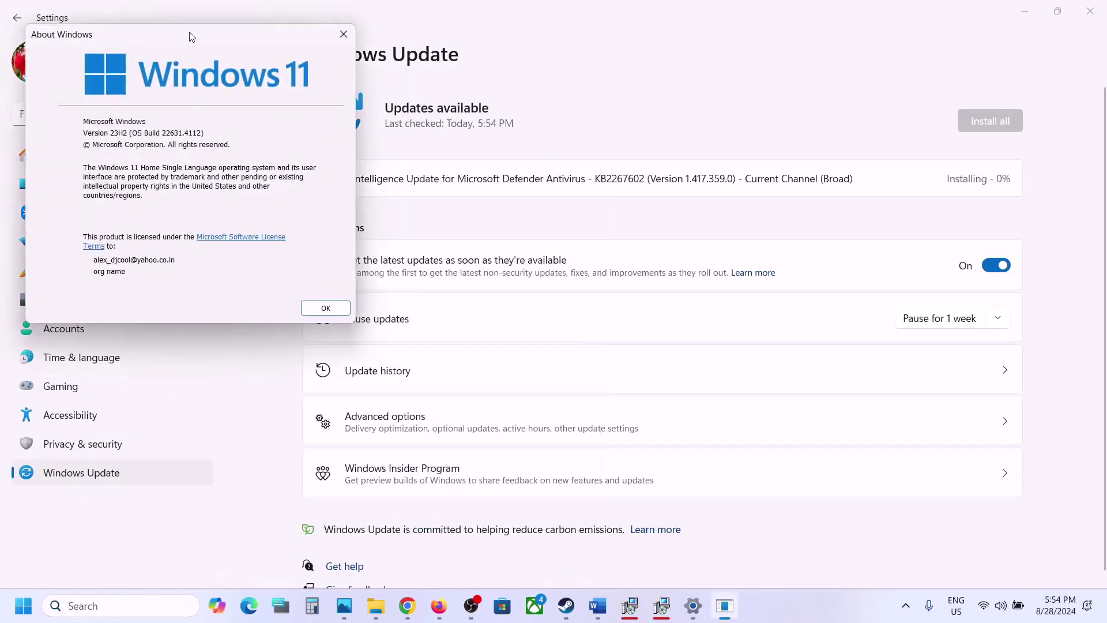
left_click_drag(191, 37, 522, 217)
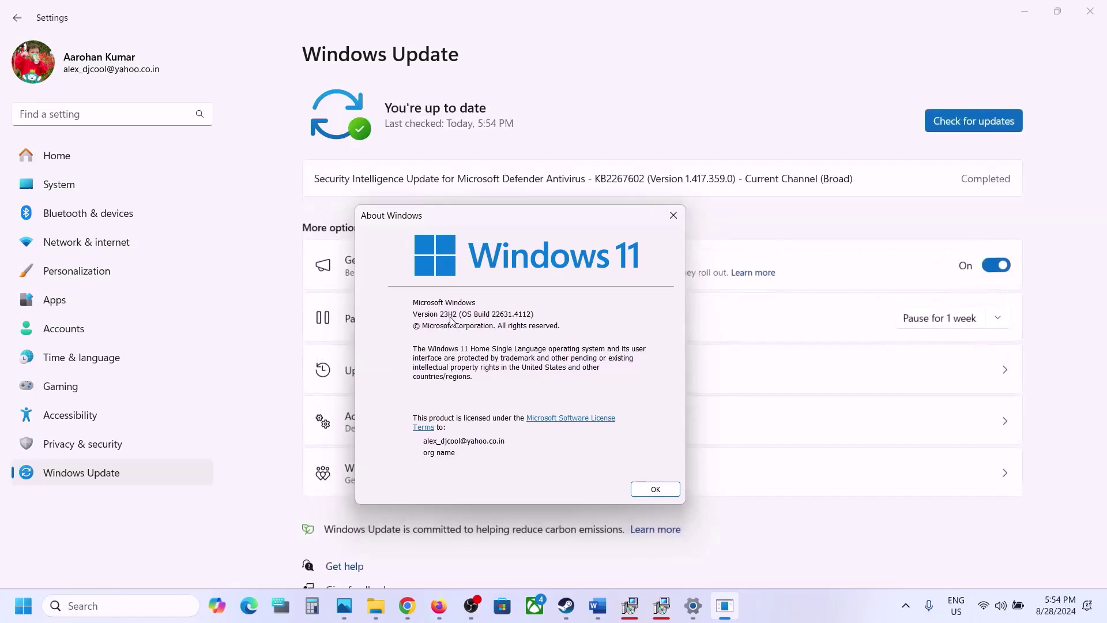
Switch to the Word document, highlight "10 users update it to 22H2" in Step 11, and copy the windows11 download link
left_click(597, 607)
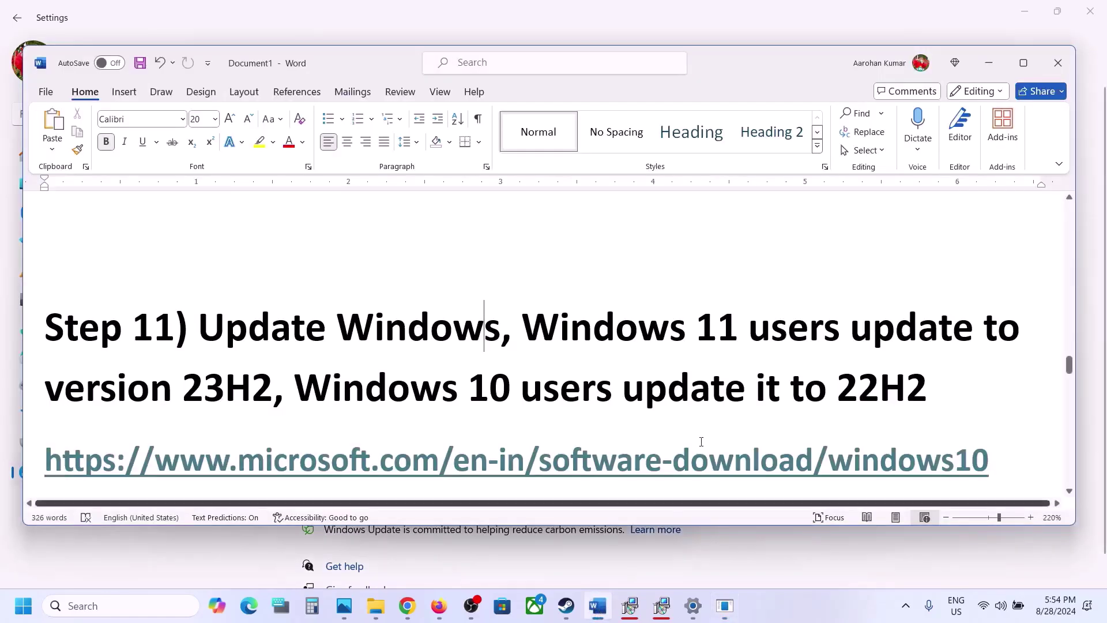
left_click_drag(489, 388, 934, 391)
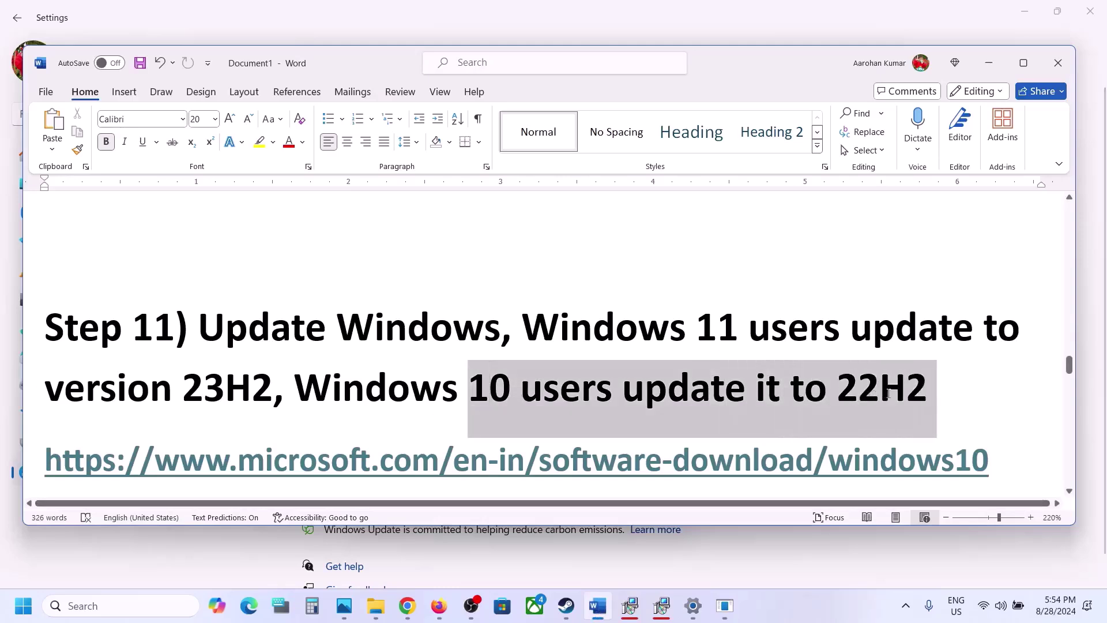
scroll(411, 352, "down", 2)
scroll(411, 352, "down", 1)
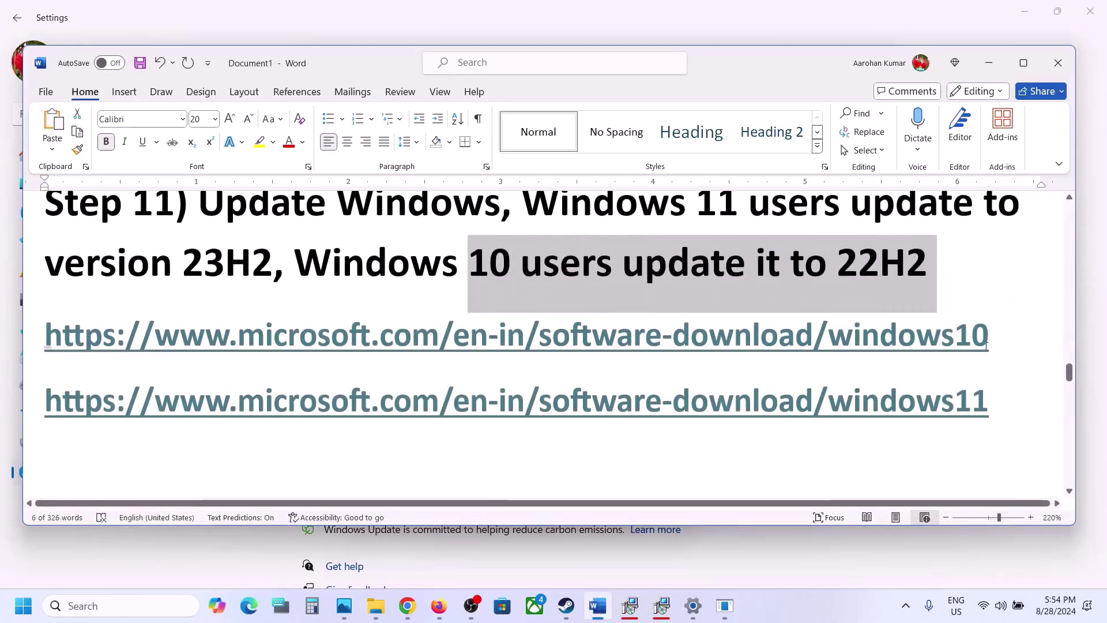
left_click_drag(998, 398, 194, 382)
key("ctrl+c")
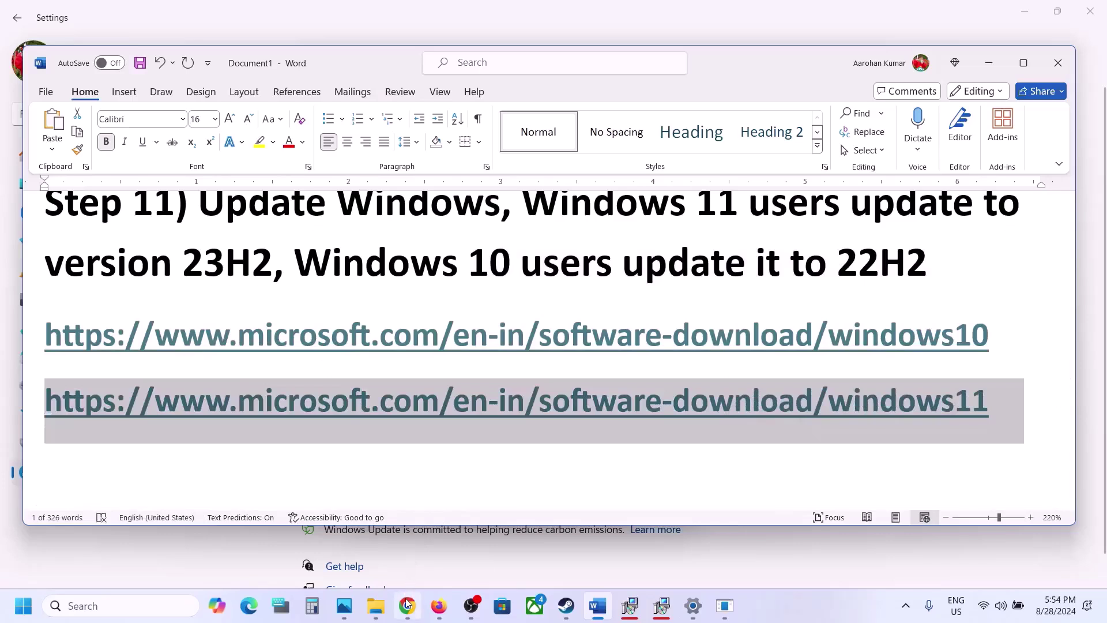
Open the copied Windows 11 software download link in a new Google Chrome window
right_click(406, 619)
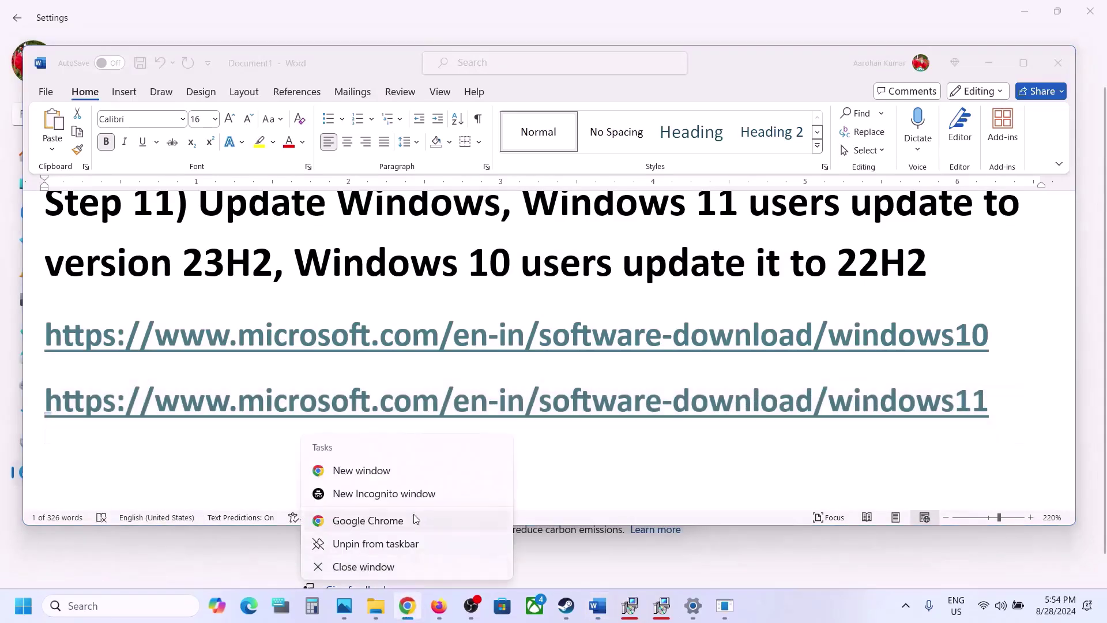
left_click(367, 479)
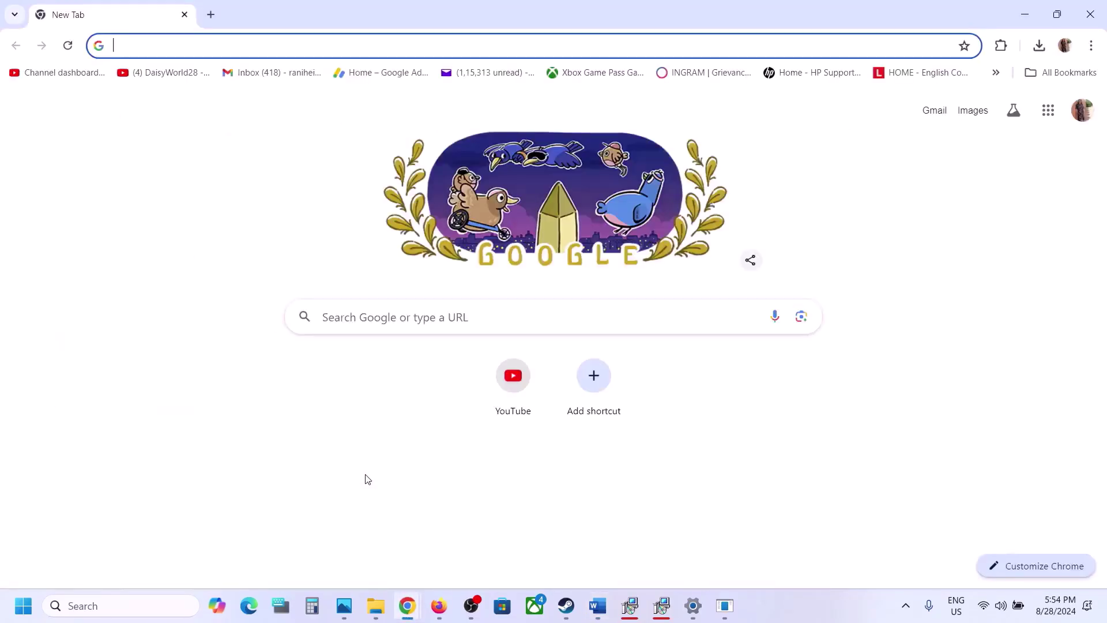
key("ctrl+v")
key("Return")
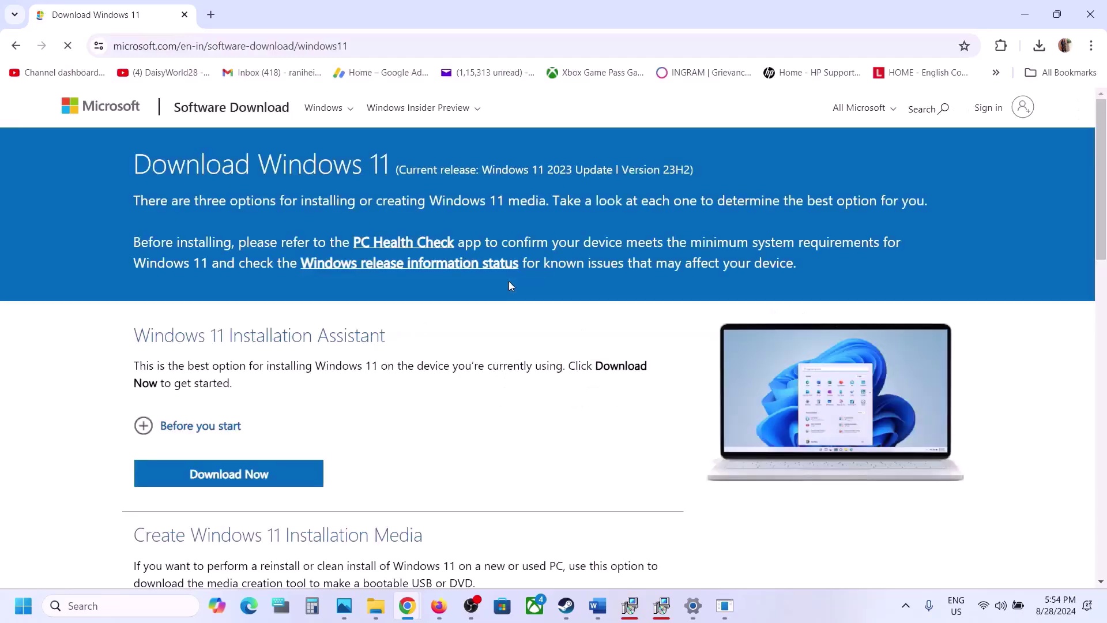
Highlight the Windows 11 Installation Assistant heading, download and run the assistant, and close its window
scroll(313, 379, "down", 1)
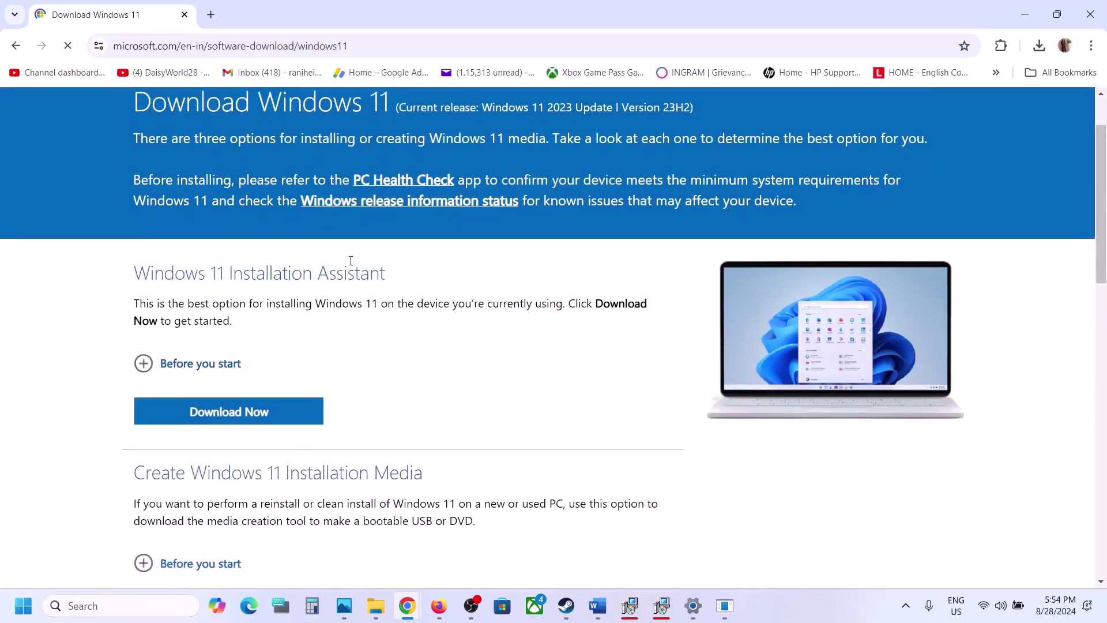
triple_click(346, 273)
left_click(241, 419)
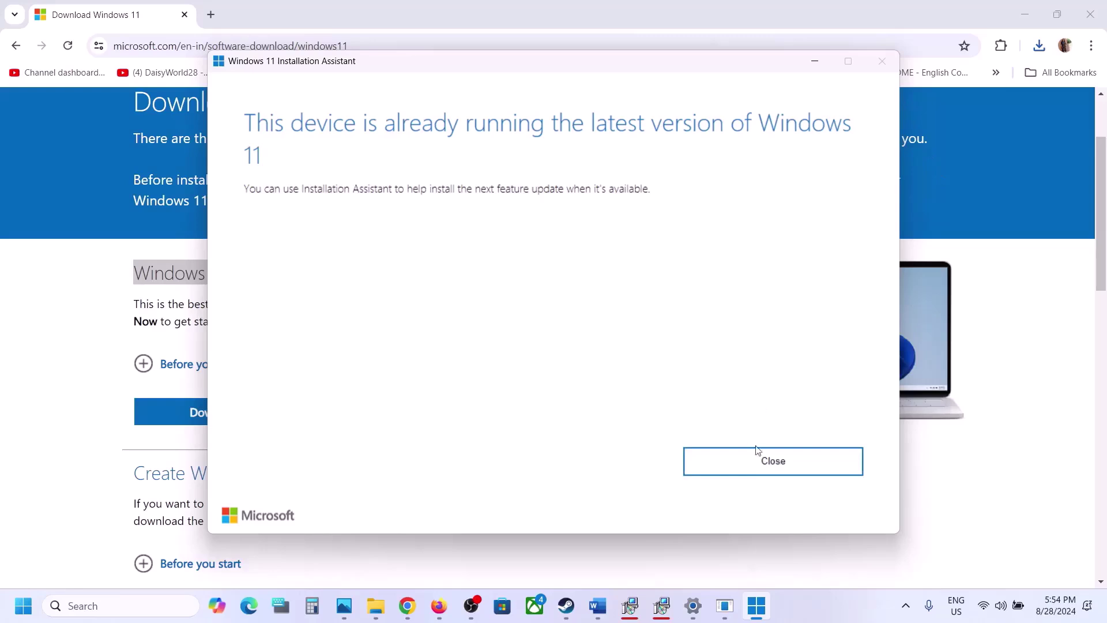
left_click(774, 465)
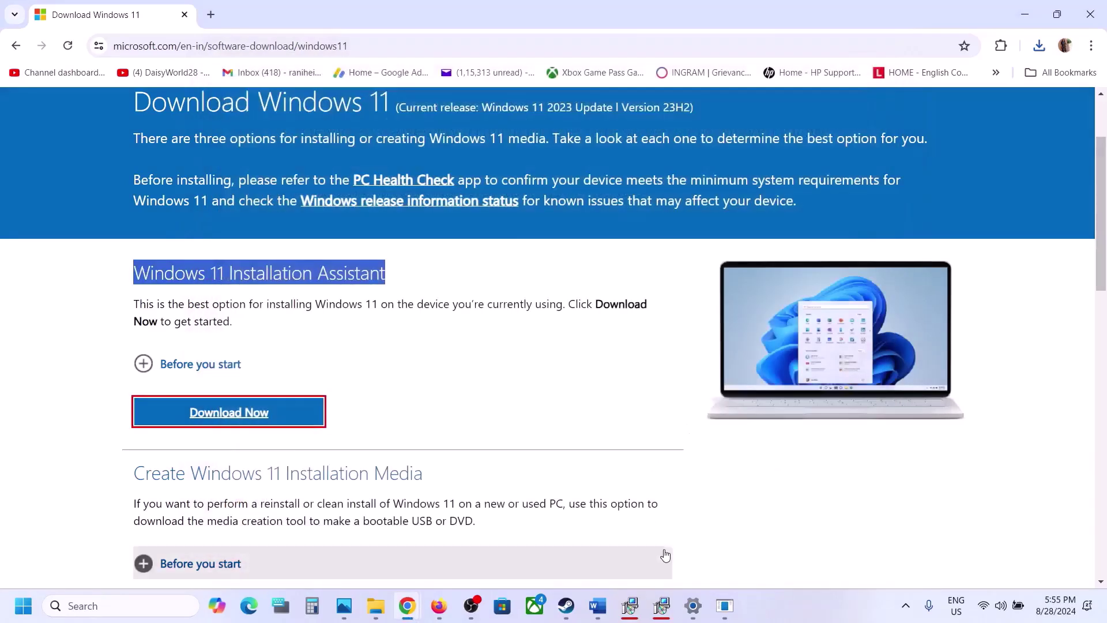
Copy the windows10 download link from the Word document and open it in a new Chrome tab
left_click(597, 606)
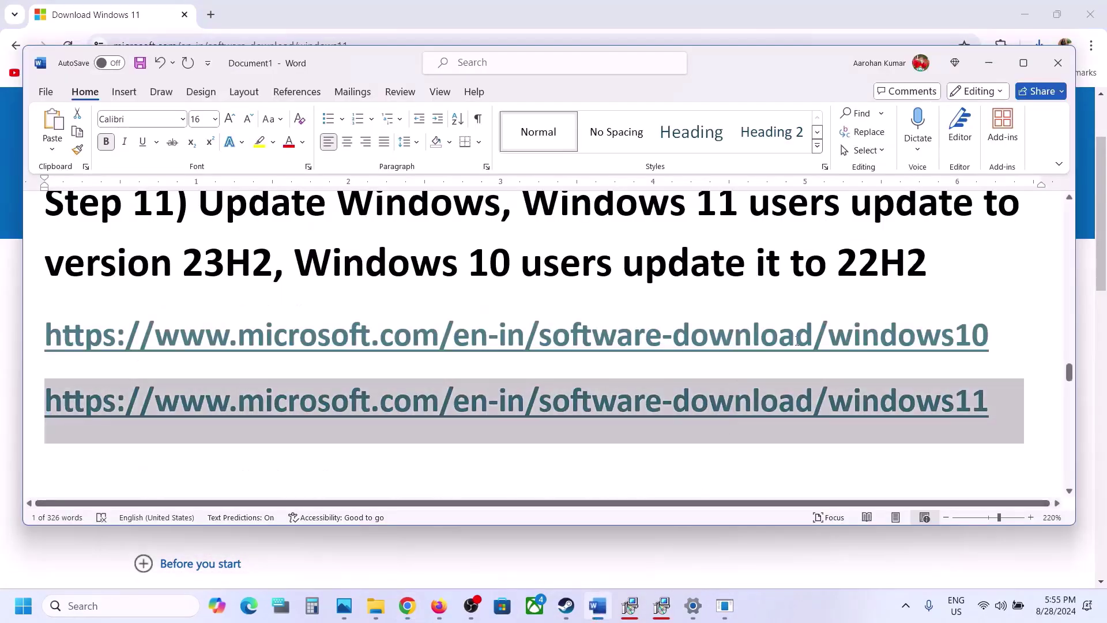
left_click_drag(995, 333, 234, 335)
key("ctrl+c")
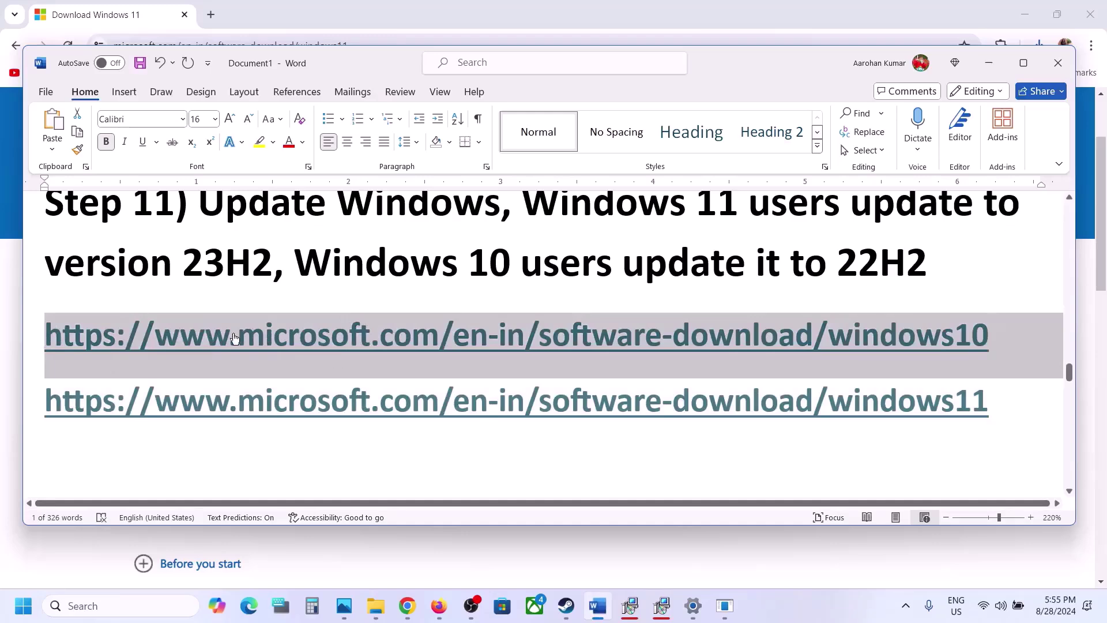
left_click(211, 15)
key("ctrl+v")
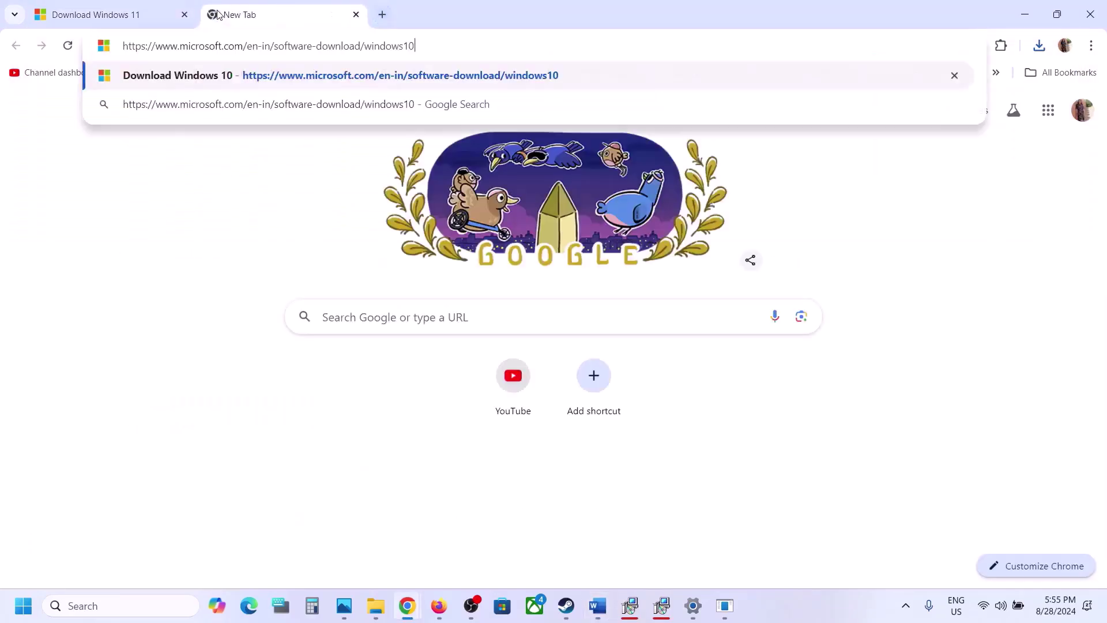
key("Return")
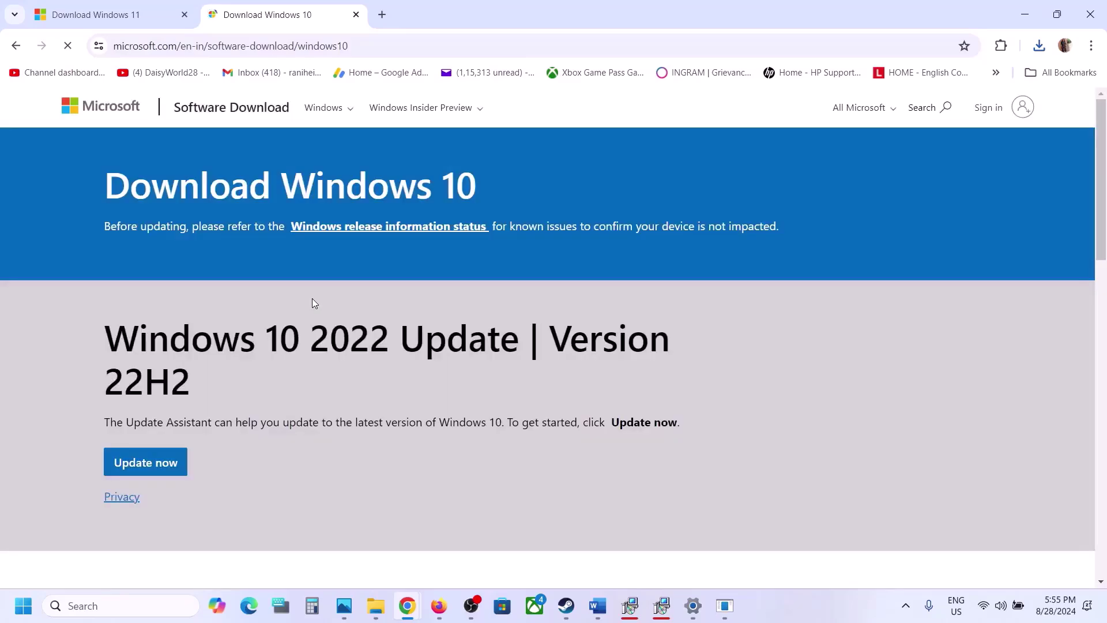
Download the Windows 10 Update Assistant for version 22H2, run it, and dismiss its window
left_click(144, 463)
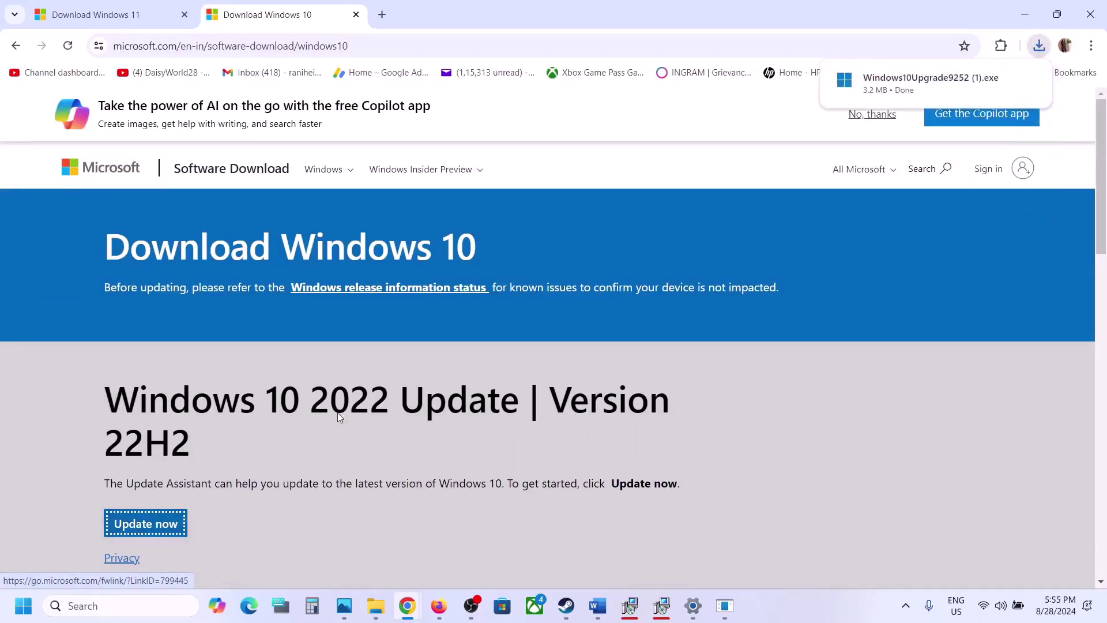
left_click(921, 82)
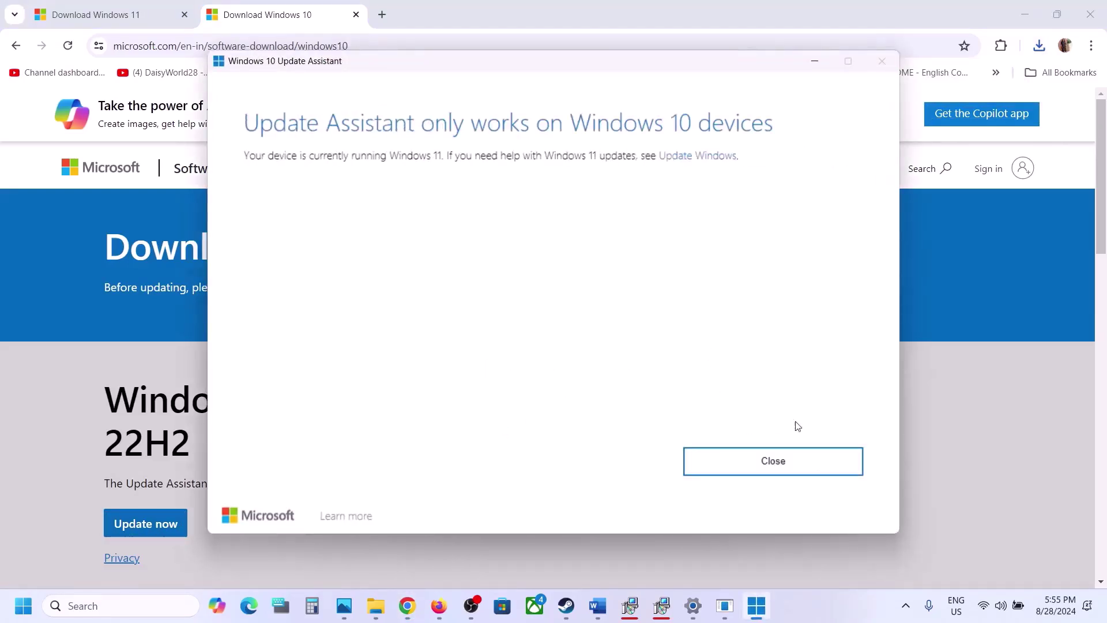
left_click(823, 62)
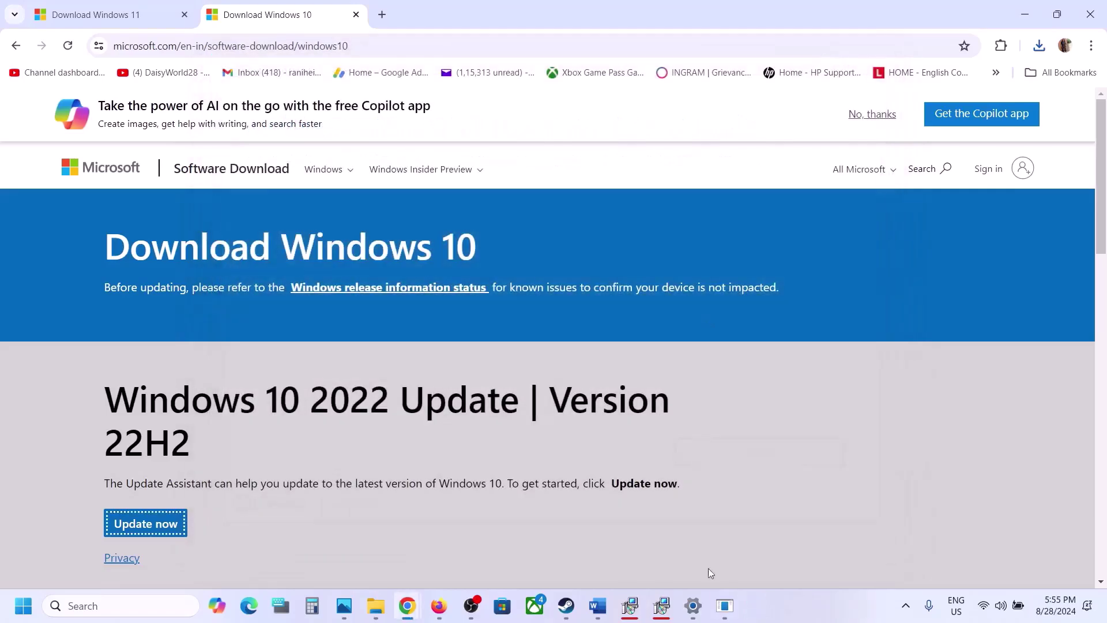
Return to the Word document and highlight "Verify the game files" in Step 12
mouse_move(600, 607)
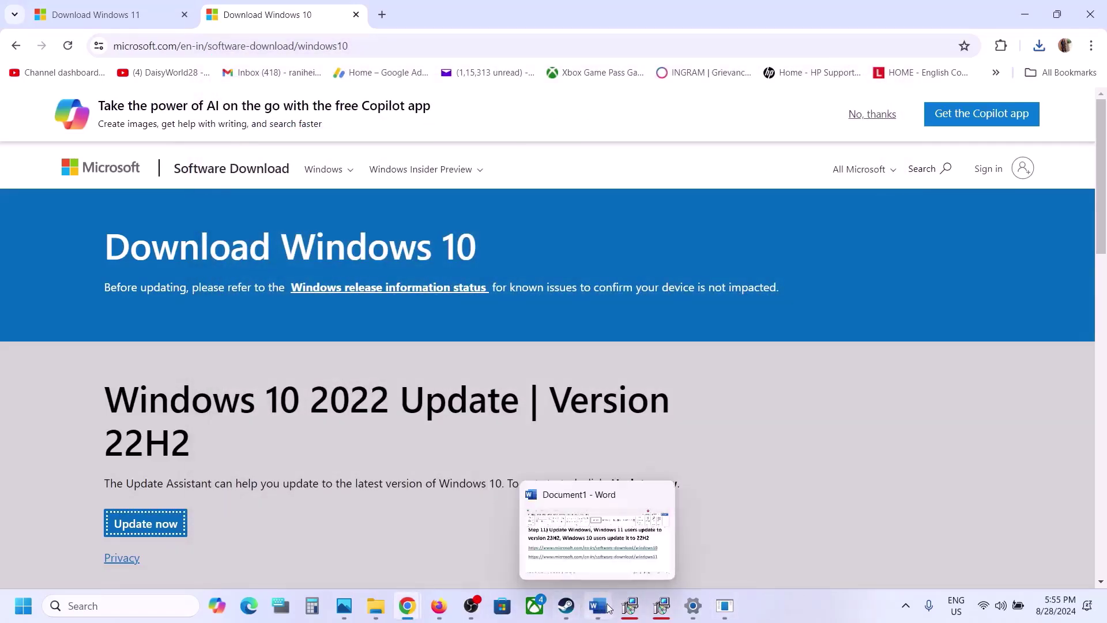
left_click(582, 610)
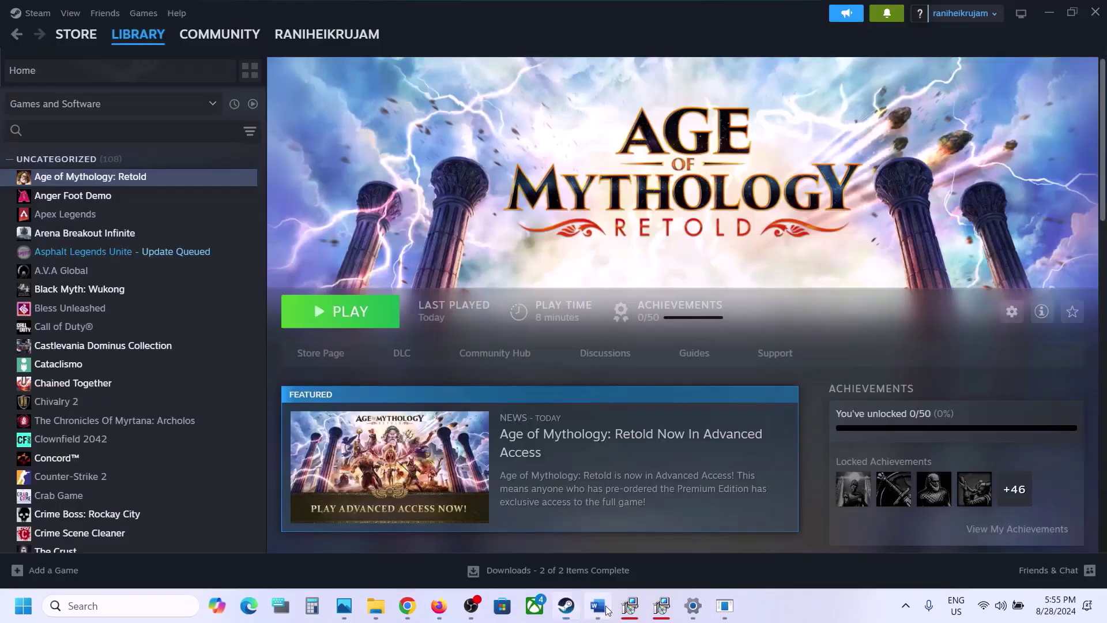
left_click(598, 605)
scroll(512, 375, "down", 2)
scroll(512, 376, "down", 2)
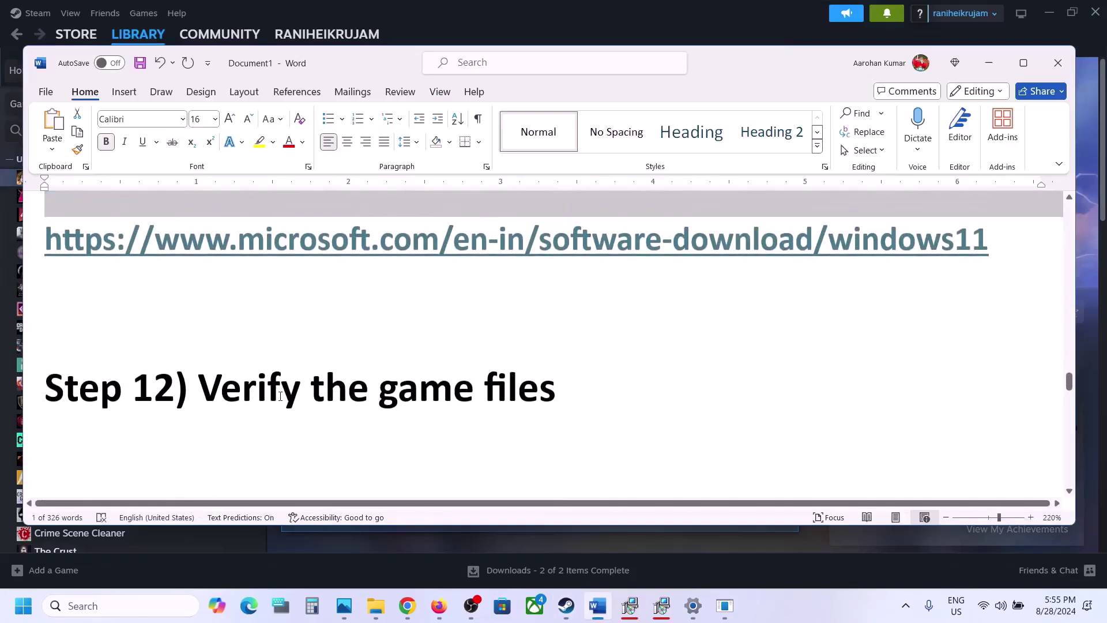
left_click_drag(199, 389, 579, 392)
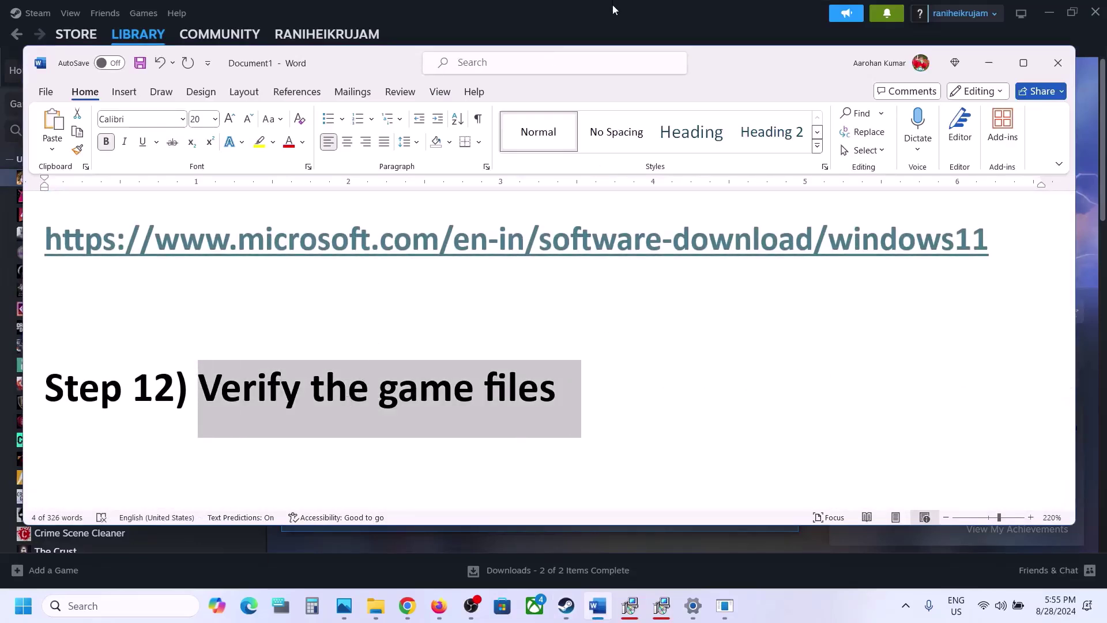
In Steam, verify the integrity of the Age of Mythology: Retold installed files and close the game's properties
left_click(598, 606)
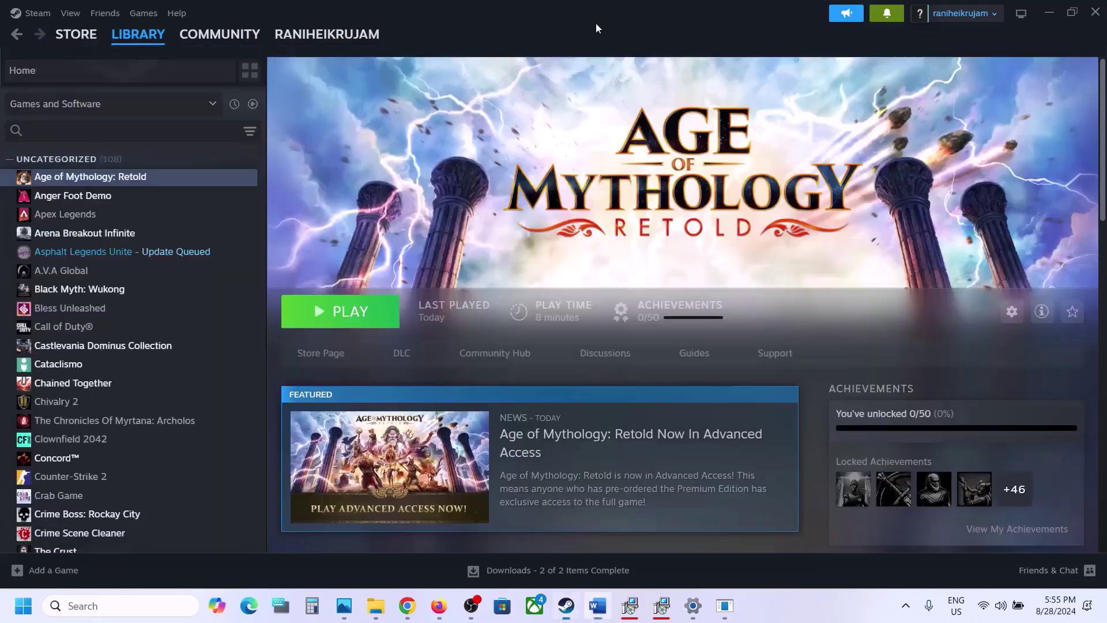
right_click(129, 179)
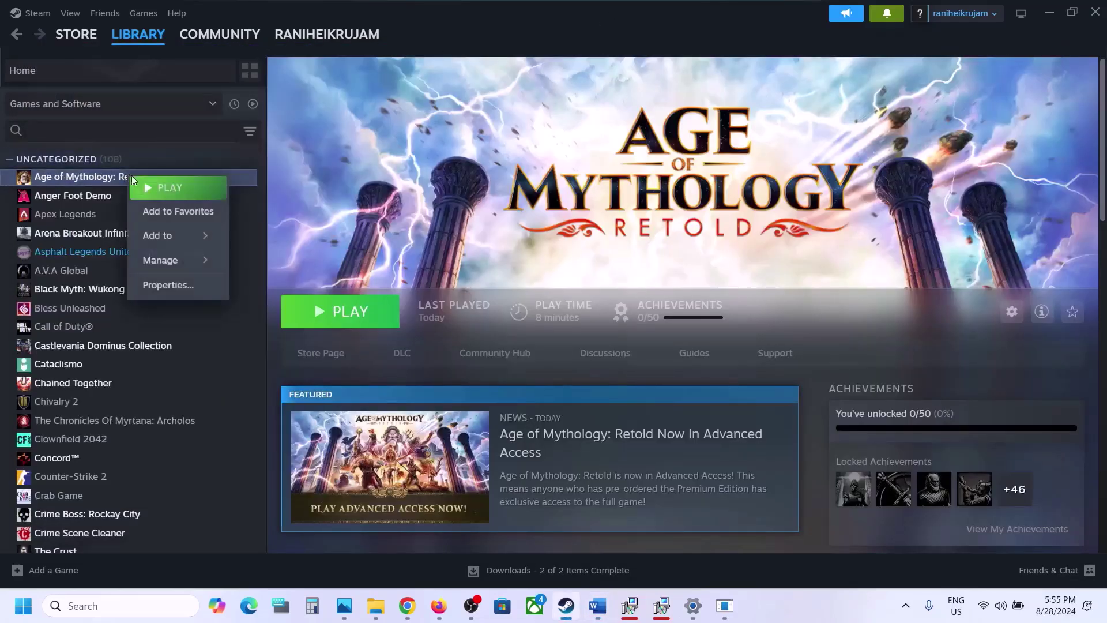
left_click(168, 285)
left_click(332, 196)
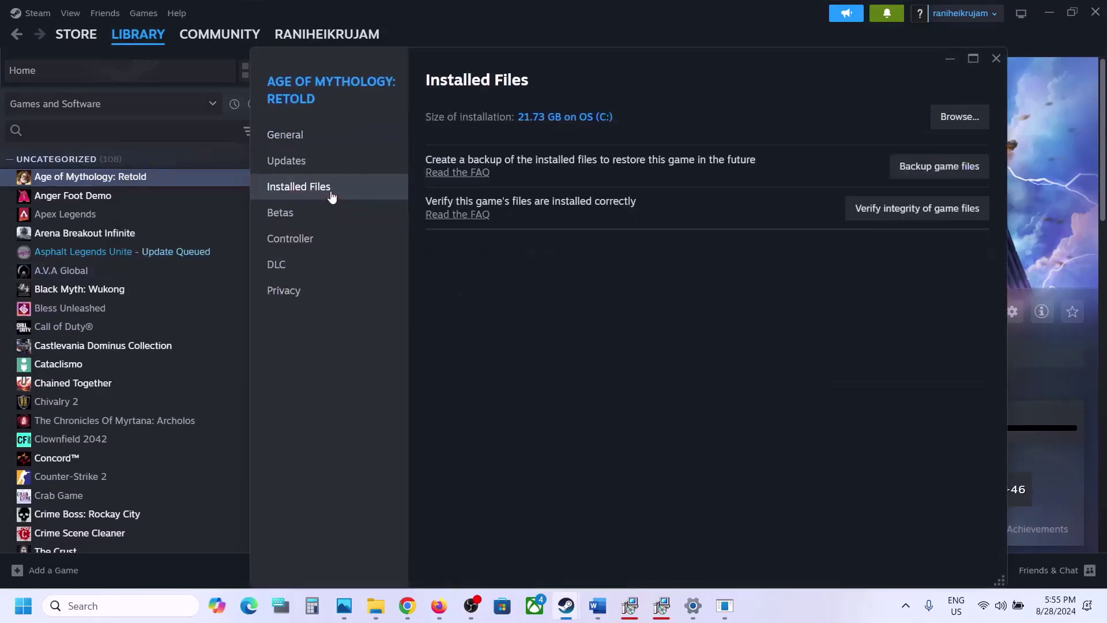
left_click(925, 210)
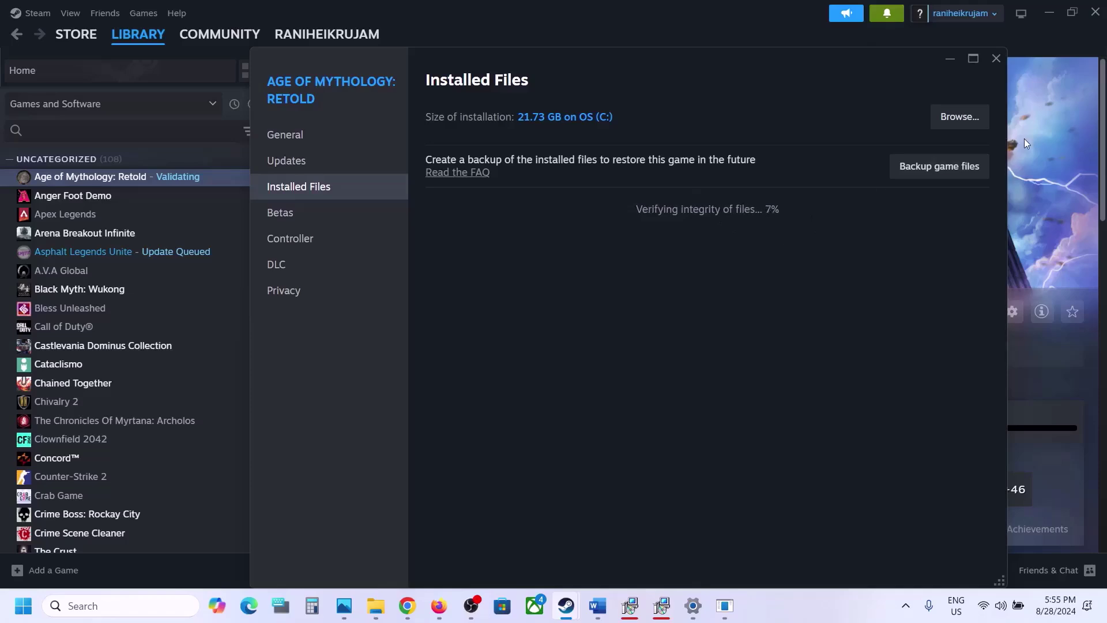
left_click(997, 59)
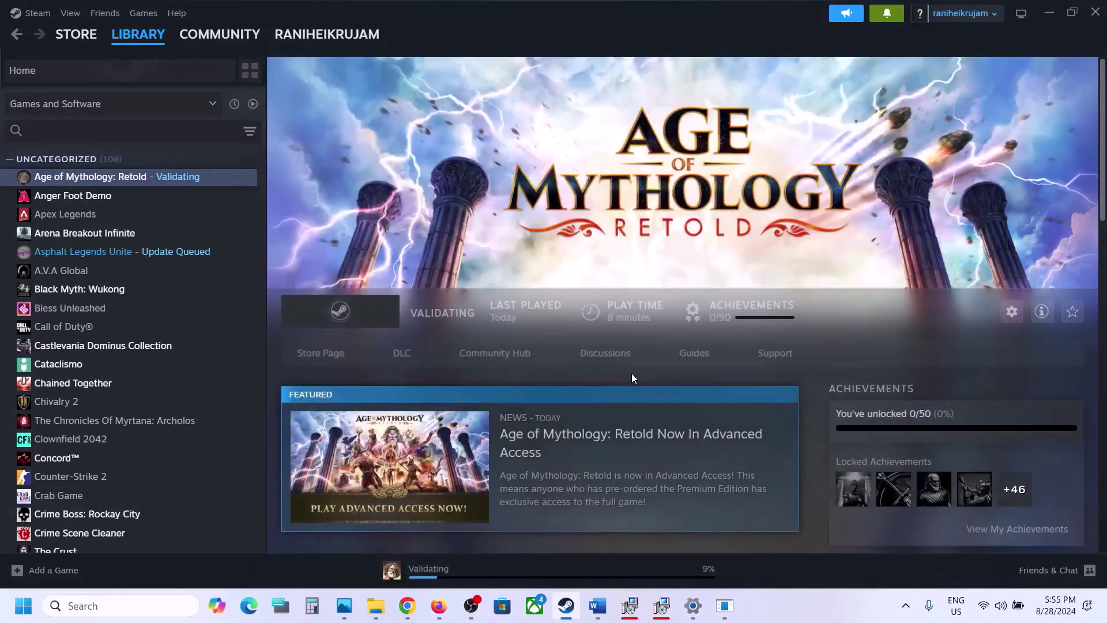
In the Word document, highlight "Try -dx11/-dx12 in launch arguments" in Step 13
left_click(596, 606)
scroll(246, 359, "down", 3)
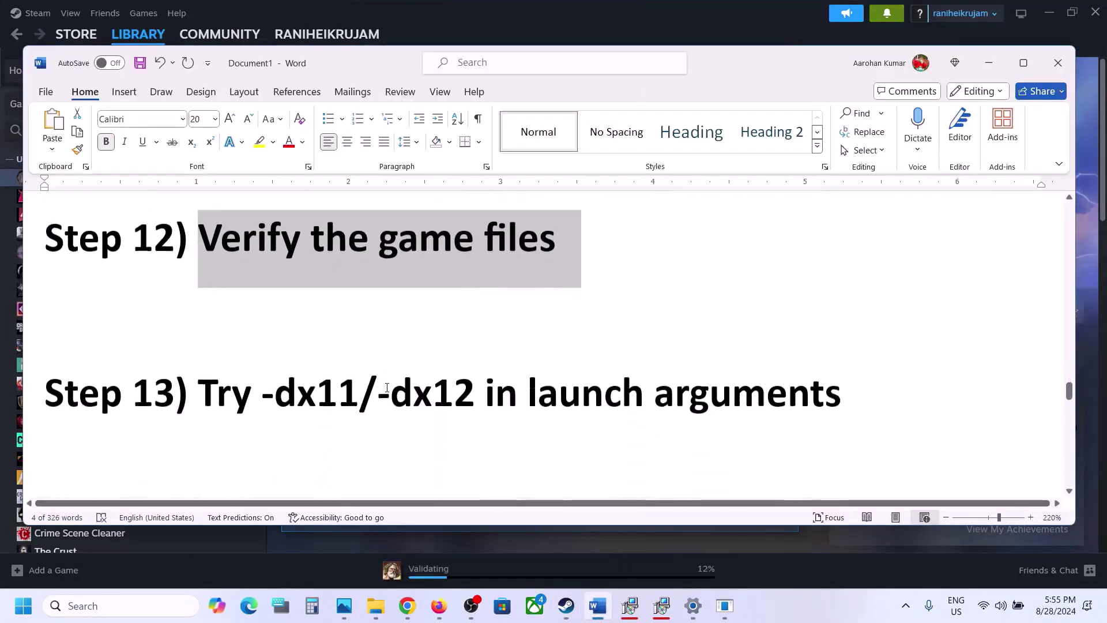
left_click_drag(246, 359, 842, 364)
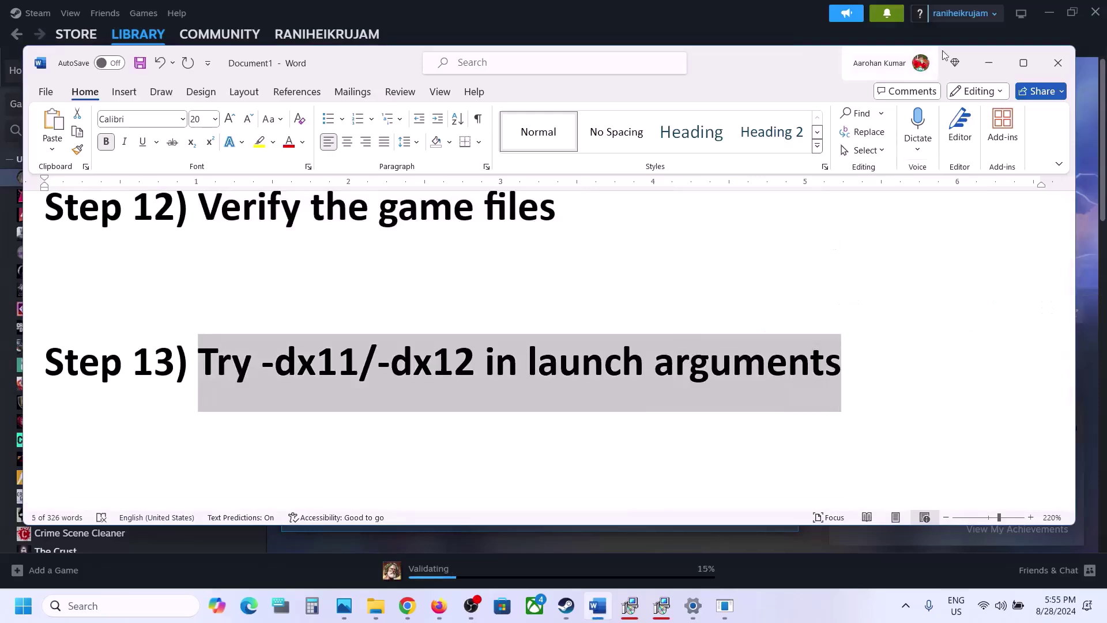
Show the Launch Options field in the Steam properties of Age of Mythology: Retold and close the properties
left_click(991, 58)
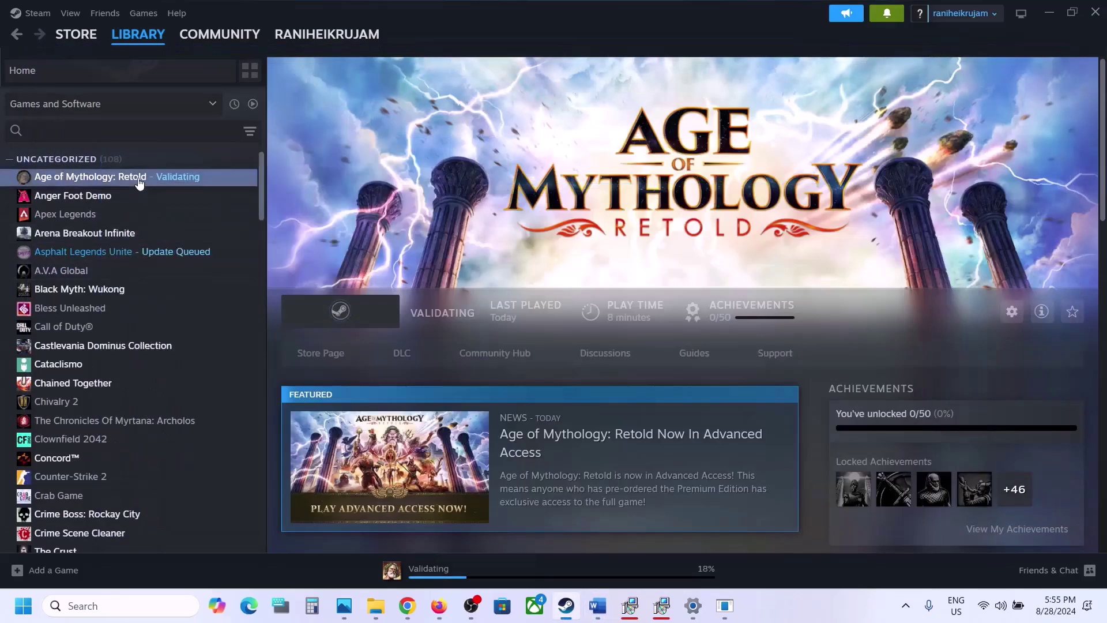
right_click(139, 181)
left_click(180, 266)
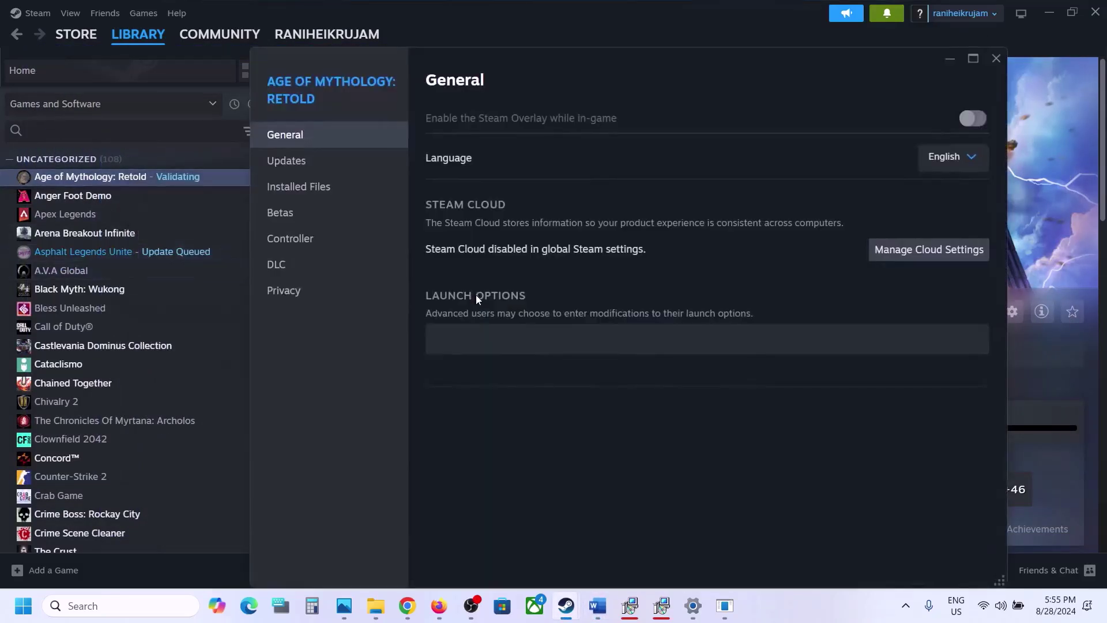
left_click(468, 333)
left_click(996, 58)
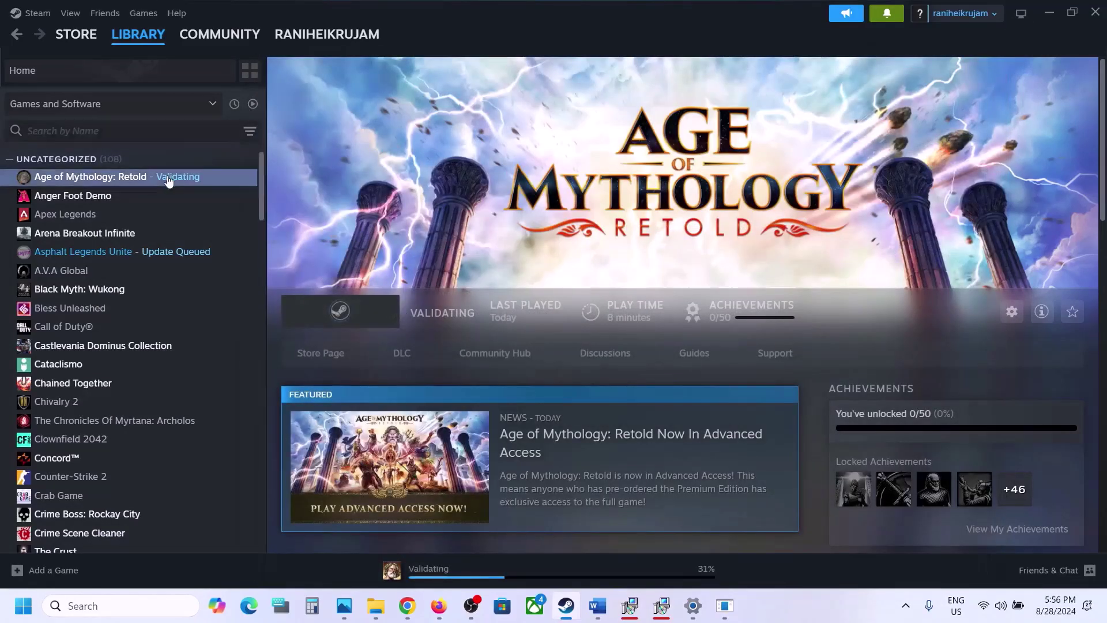
In Steam, open the properties of Age of Mythology: Retold and set its launch options to -dx12
right_click(169, 178)
left_click(225, 262)
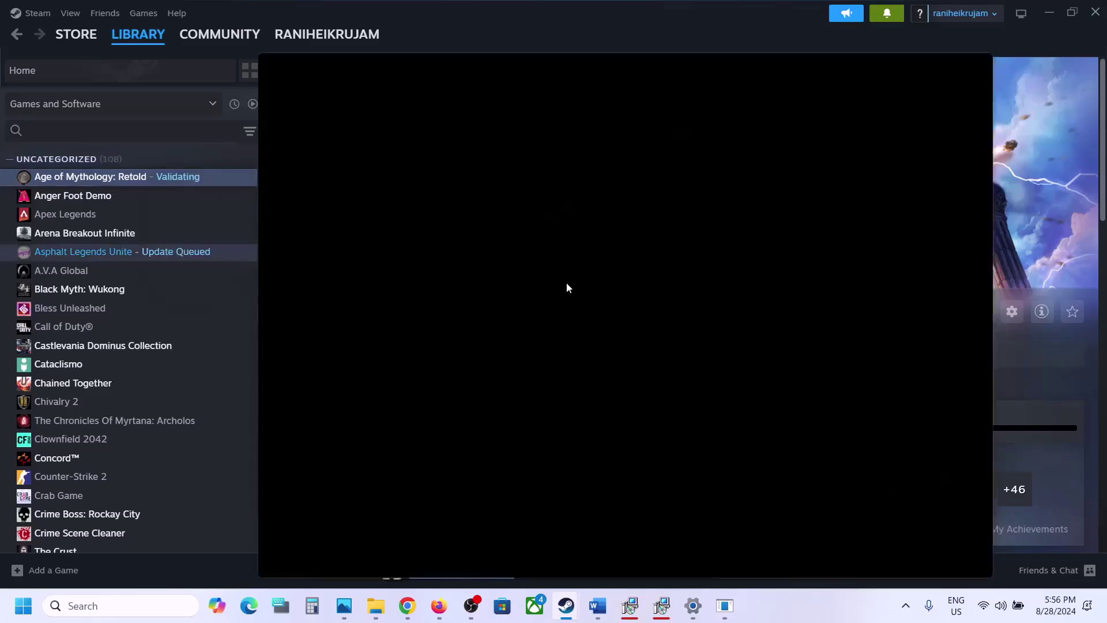
left_click_drag(525, 339, 355, 361)
type("-dx12")
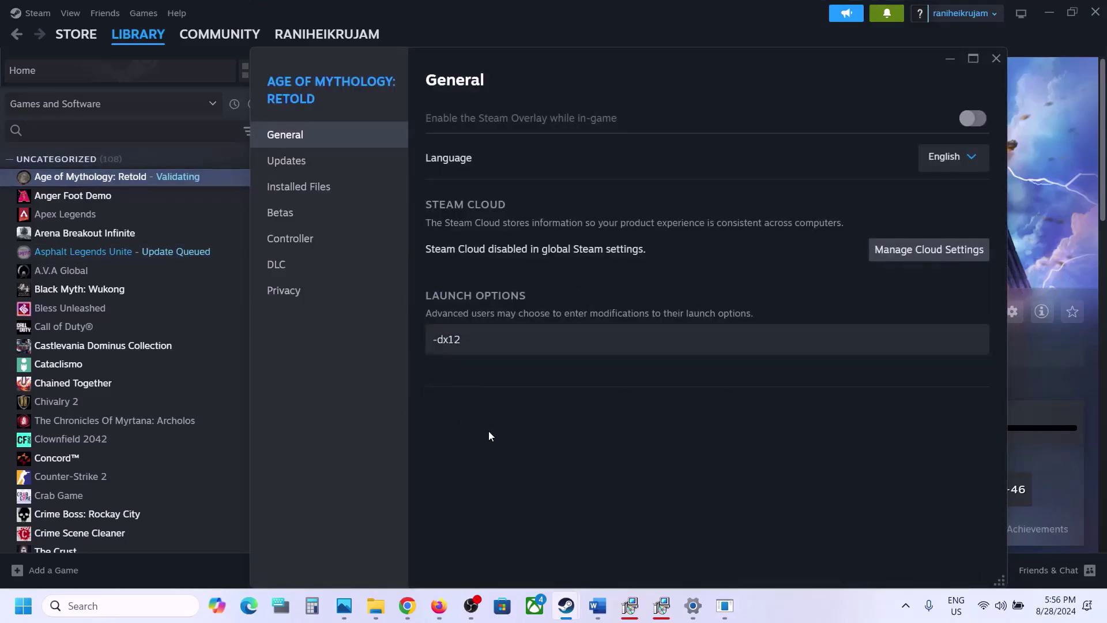
Clear the launch options of Age of Mythology: Retold and close the game's properties
key("ctrl+a")
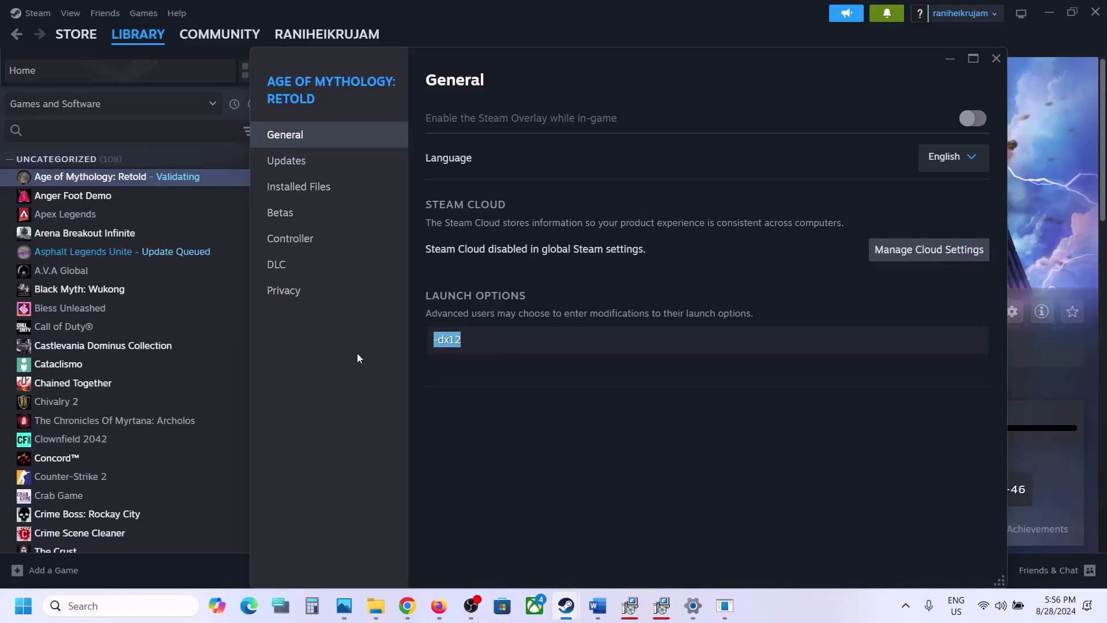
key("BackSpace")
left_click(679, 472)
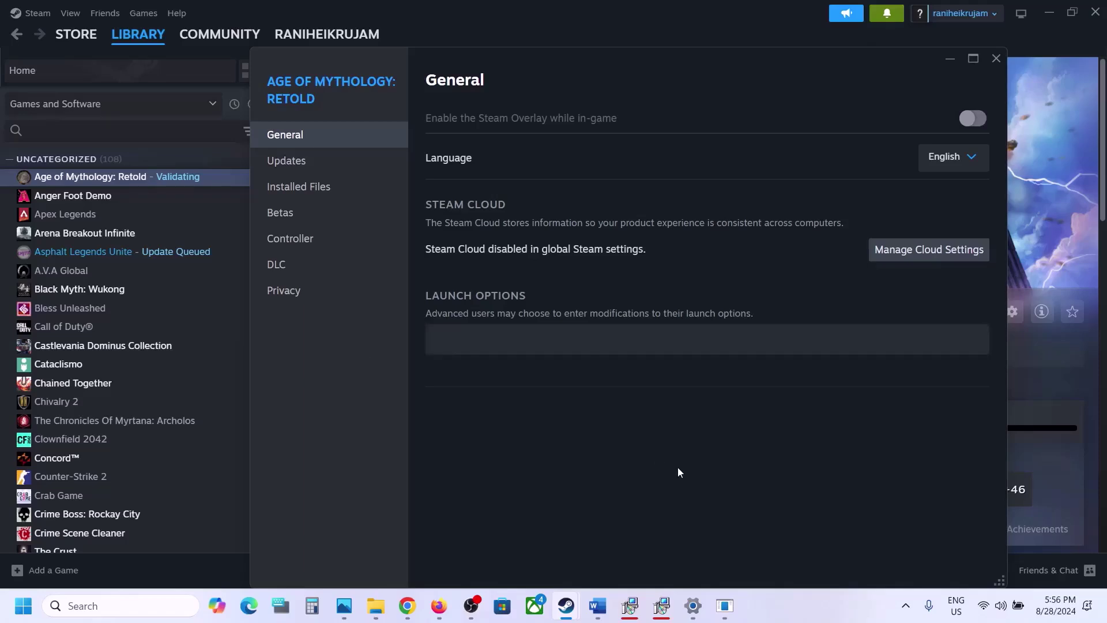
left_click(995, 58)
In the Word document, highlight the Step 14 advice on unplugging USB devices, additional joysticks/controllers and multiple monitors
left_click(598, 606)
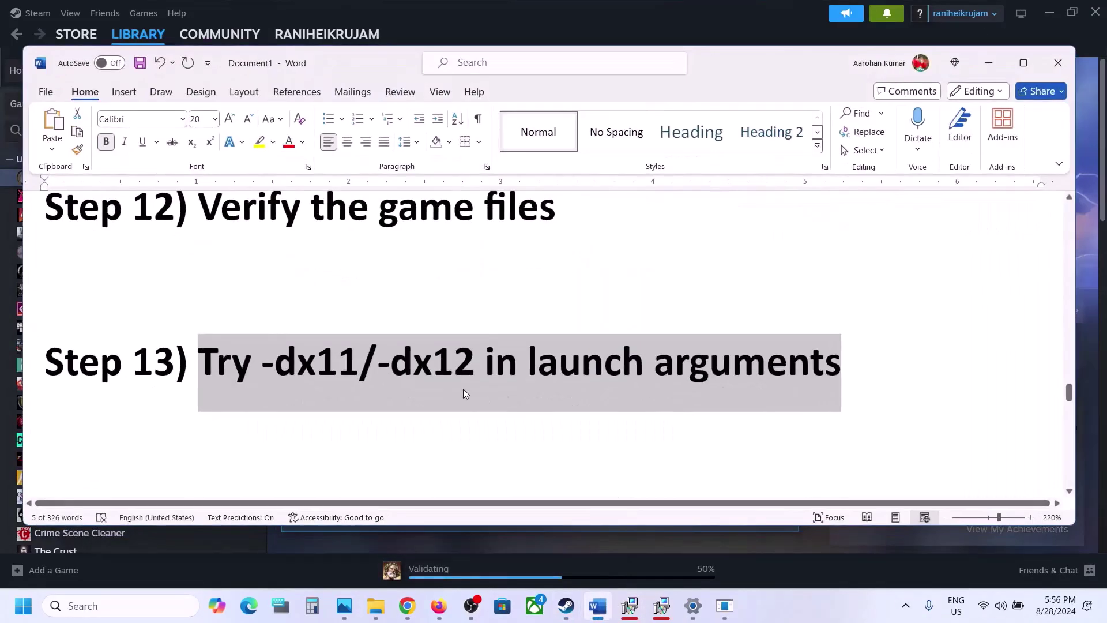
scroll(462, 388, "down", 5)
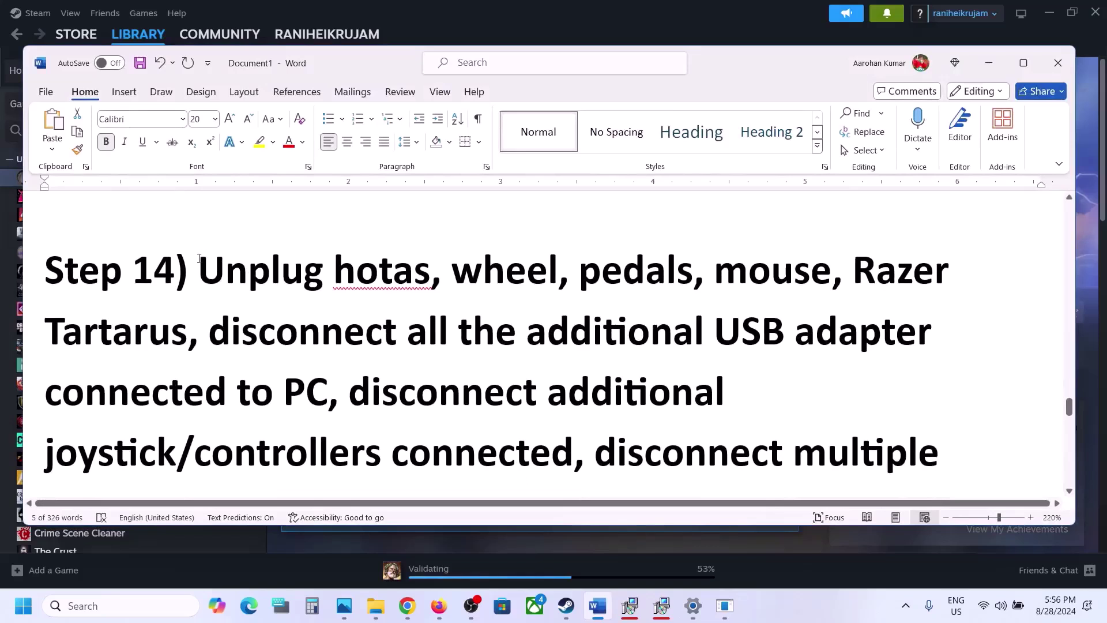
left_click_drag(208, 259, 329, 399)
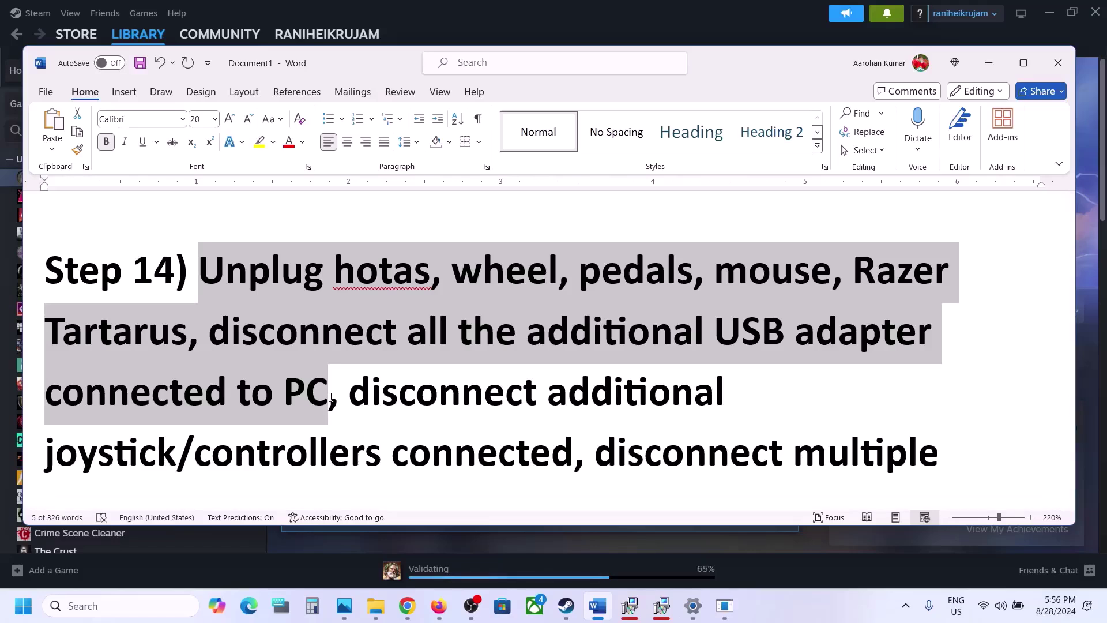
left_click_drag(370, 394, 497, 433)
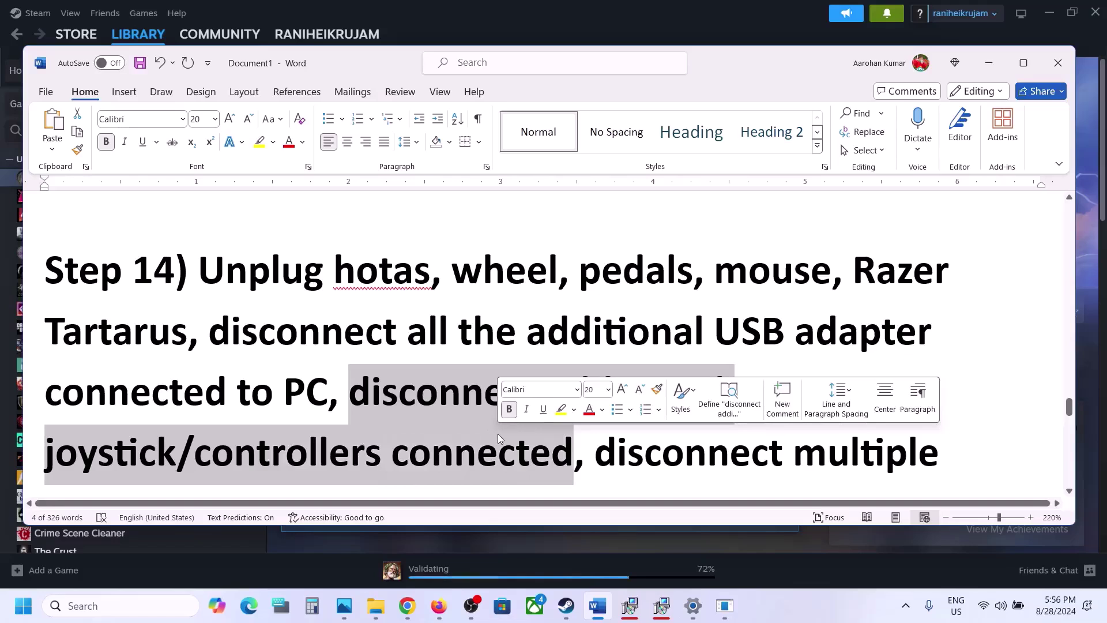
scroll(497, 434, "down", 1)
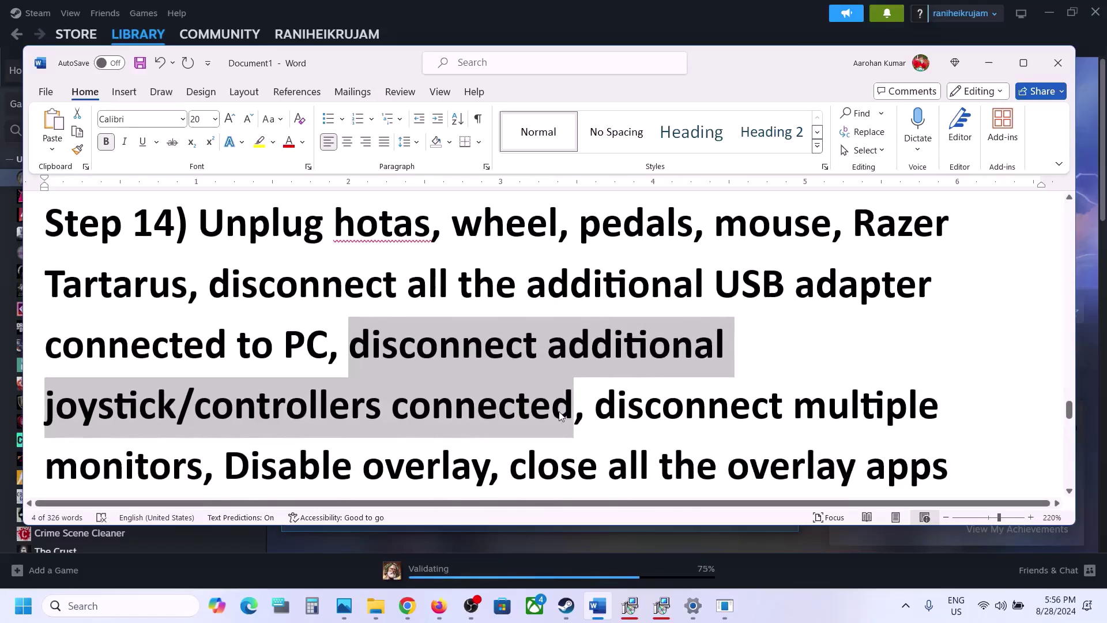
left_click_drag(596, 394, 203, 464)
Highlight "Disable overlay" in Step 14 of the document
scroll(198, 452, "down", 2)
scroll(199, 452, "down", 1)
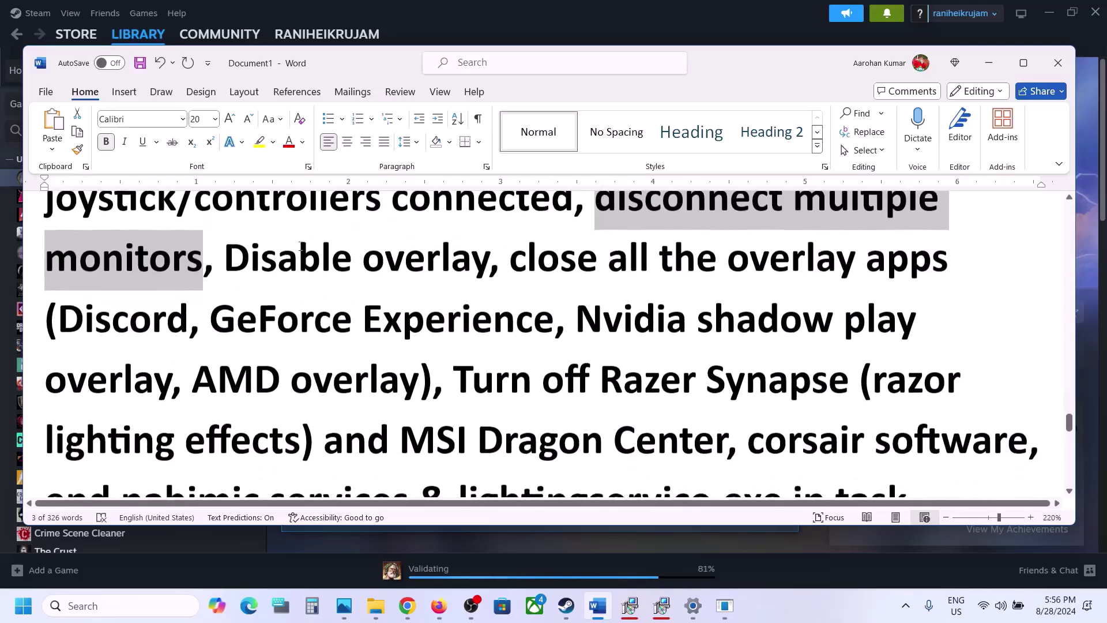
left_click_drag(224, 261, 489, 260)
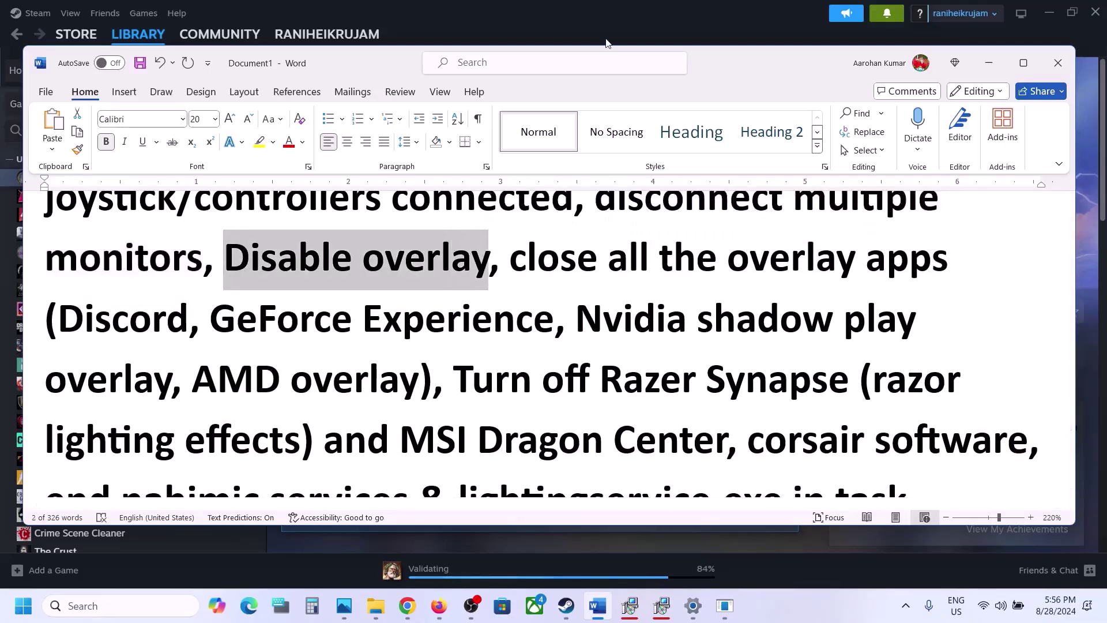
In Steam, show the Steam Overlay setting in the properties of Age of Mythology: Retold, and put the properties window away
left_click(568, 40)
right_click(112, 181)
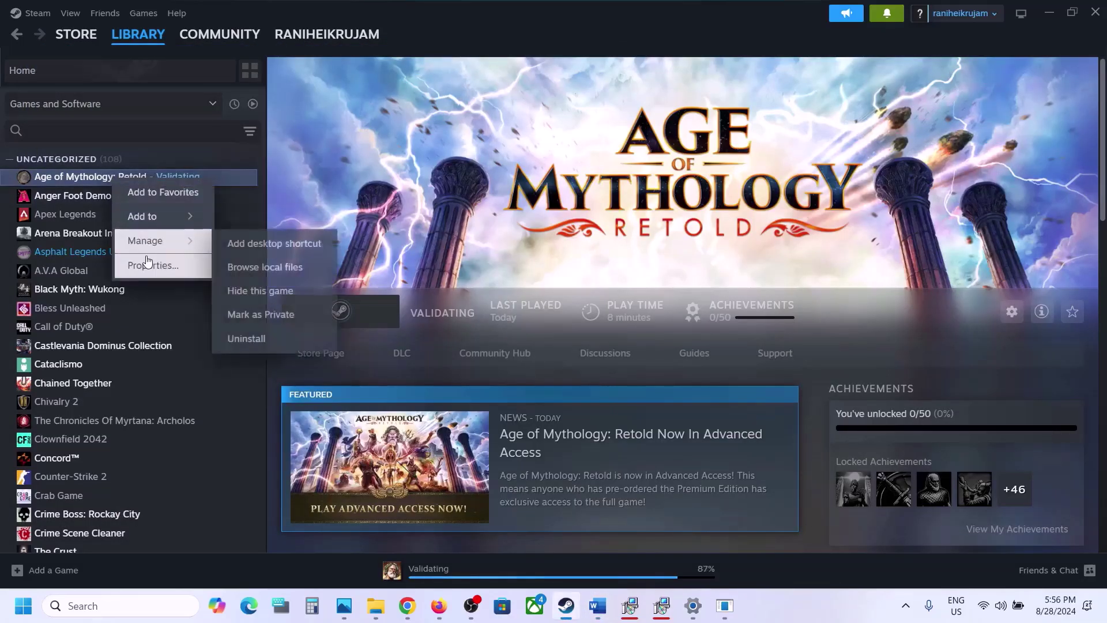
left_click(148, 264)
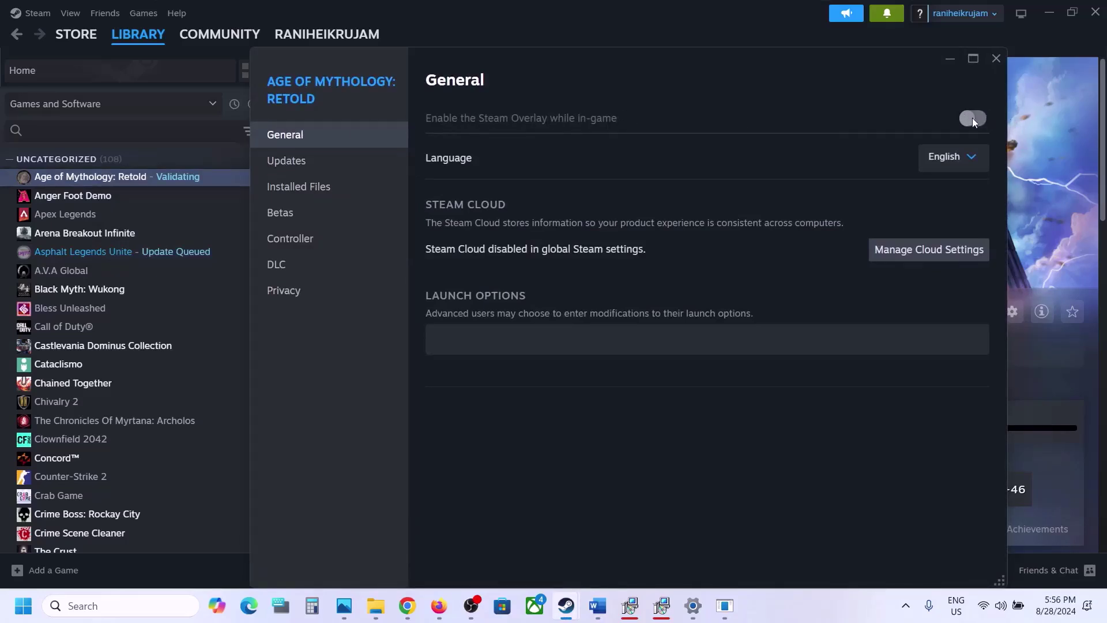
left_click(950, 58)
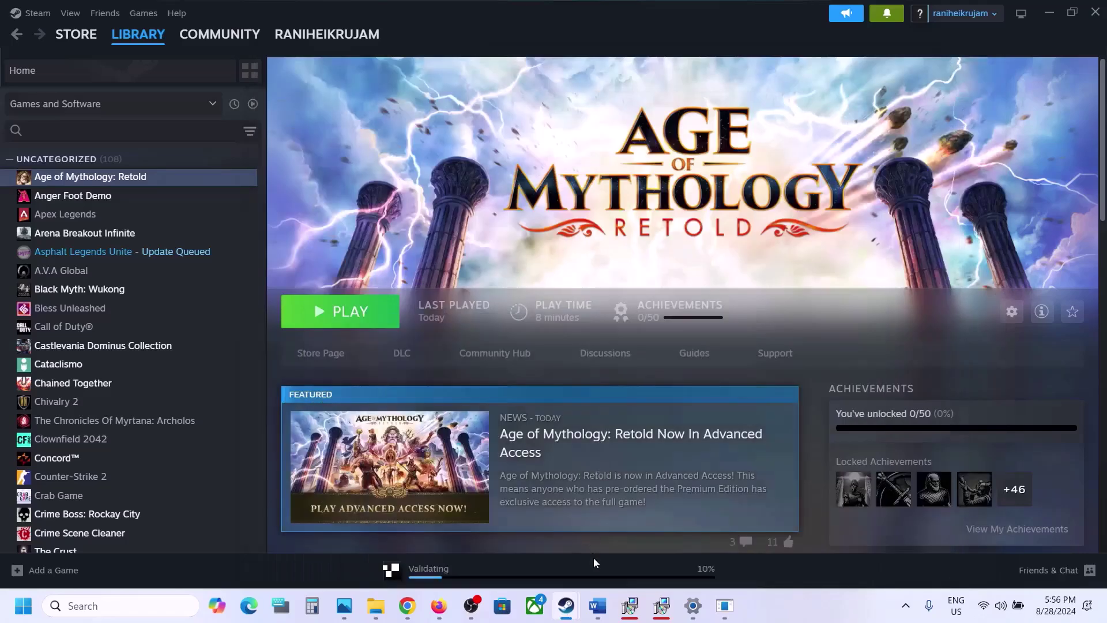
Return to the Word document and highlight the Step 14 advice to close all the overlay apps, including Discord and GeForce Experience
left_click(597, 607)
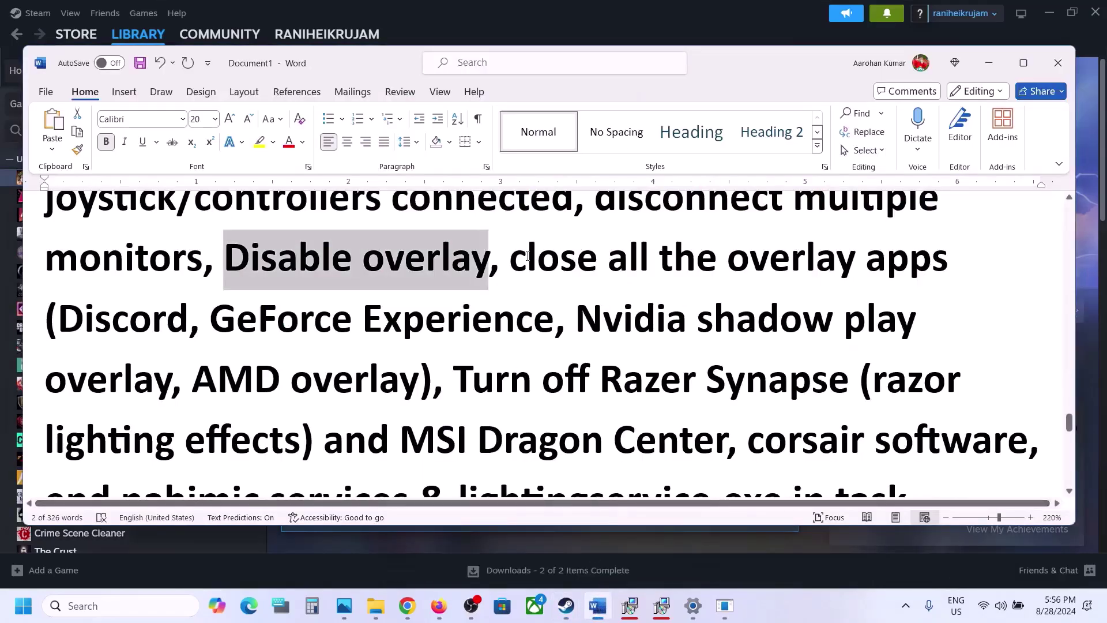
left_click_drag(527, 256, 300, 326)
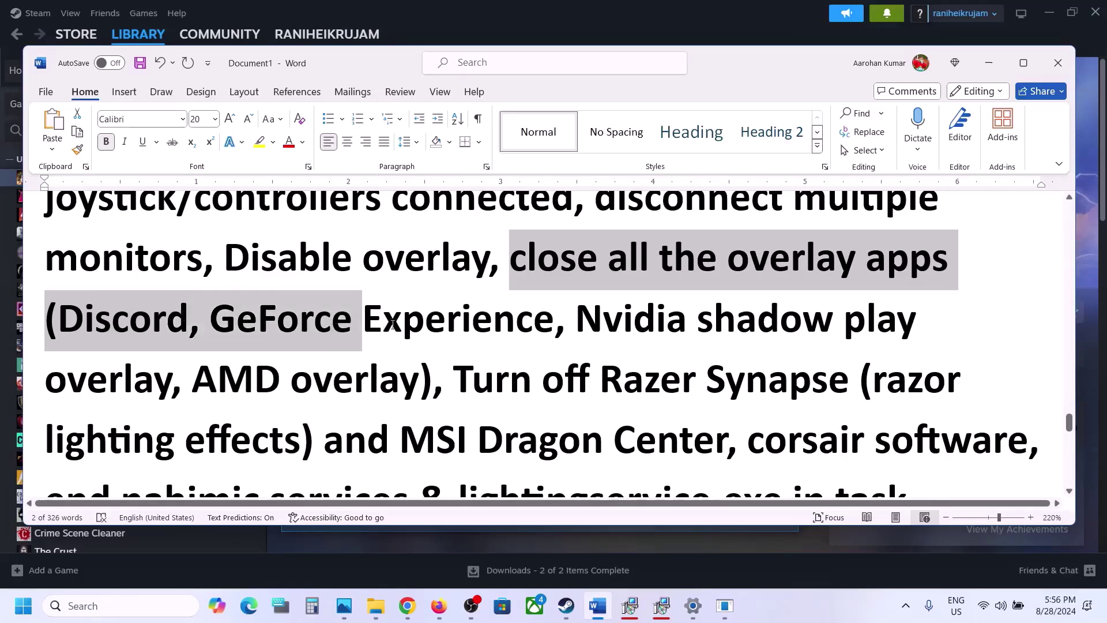
left_click_drag(392, 324, 443, 322)
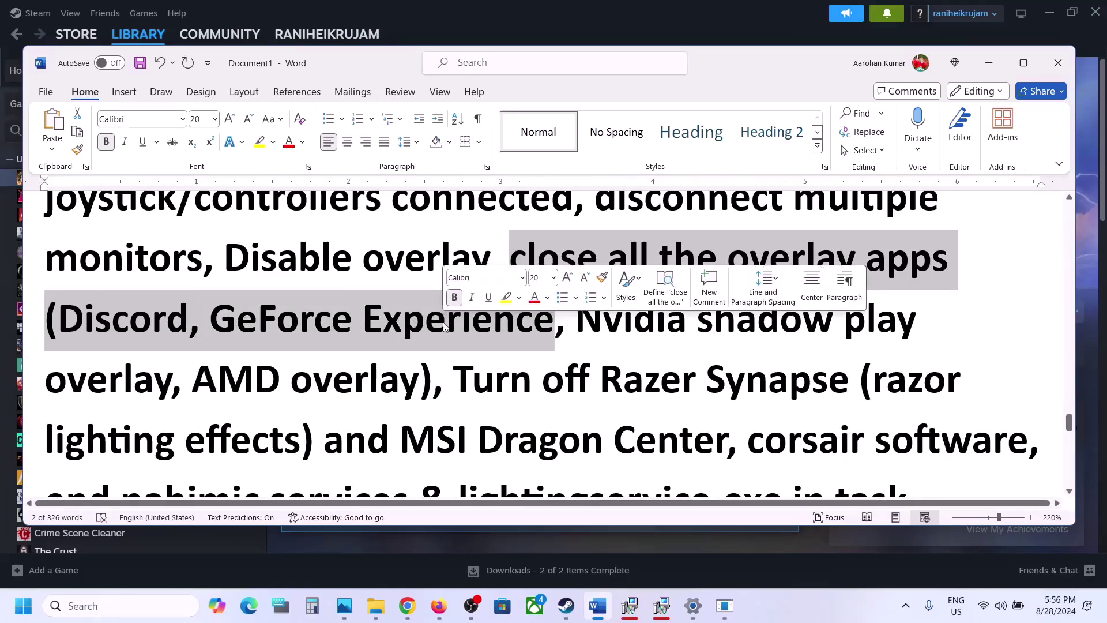
left_click(477, 199)
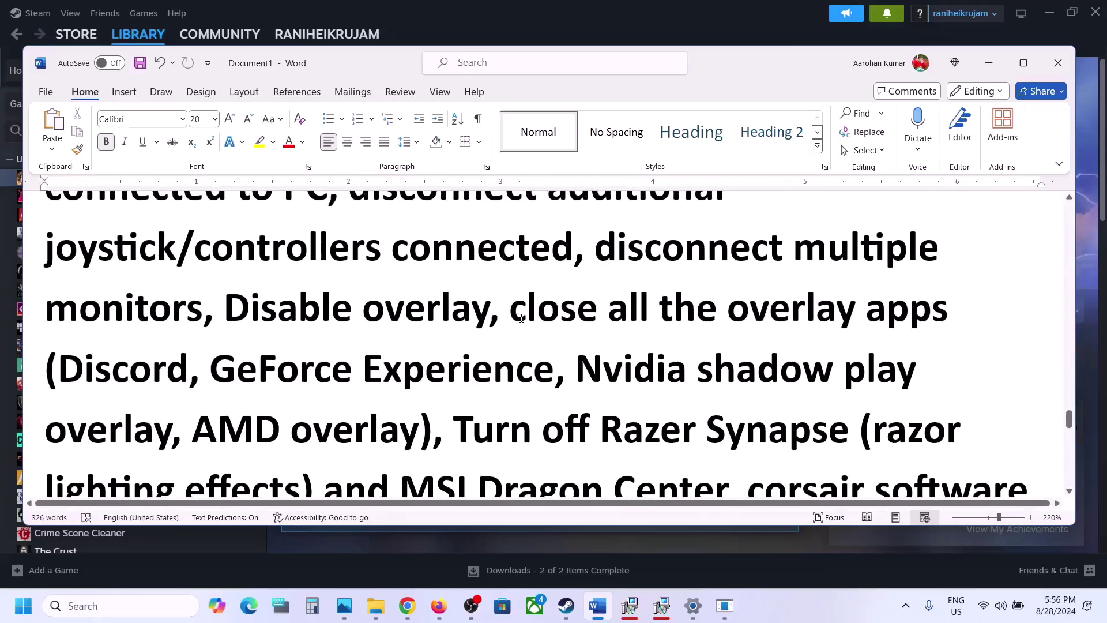
left_click_drag(522, 318, 363, 372)
Highlight the "Turn off Razer Synapse" advice in Step 14
scroll(546, 221, "down", 5)
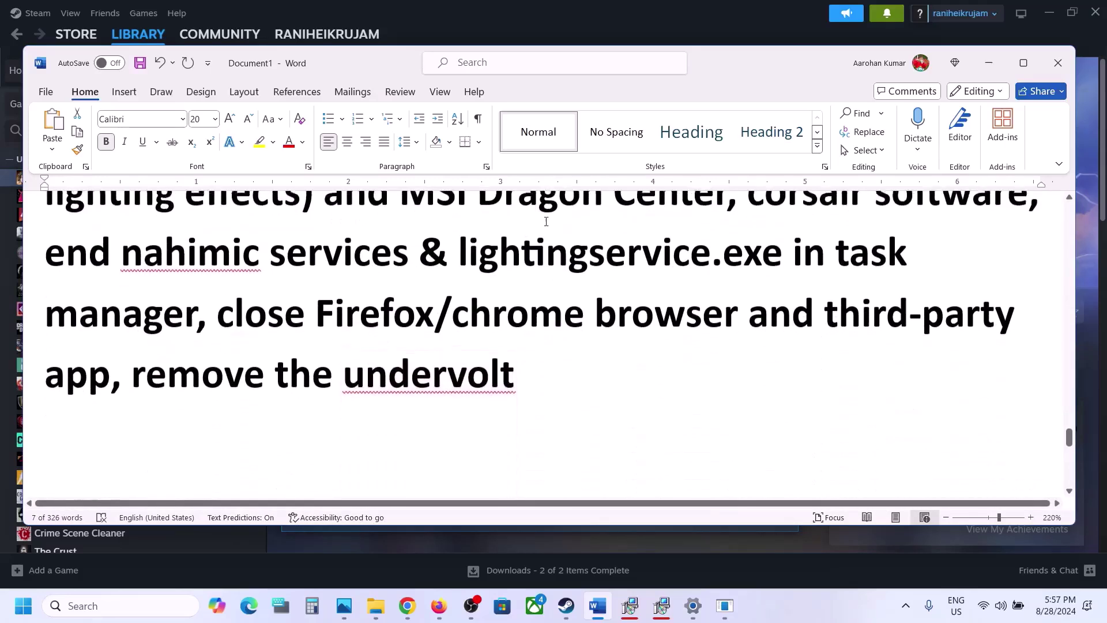
scroll(546, 259, "up", 3)
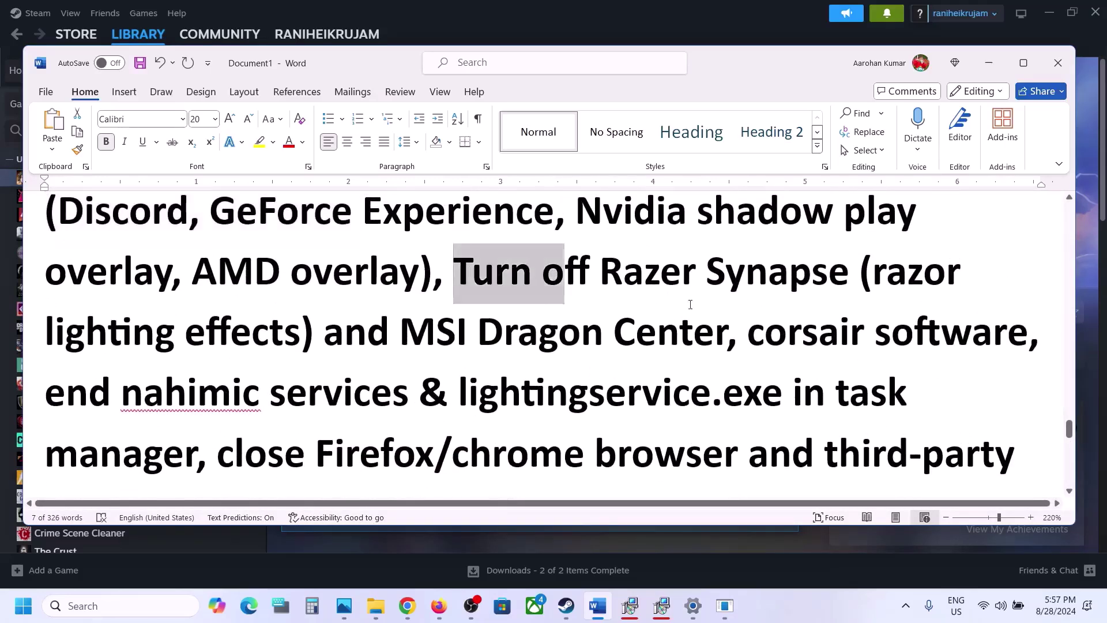